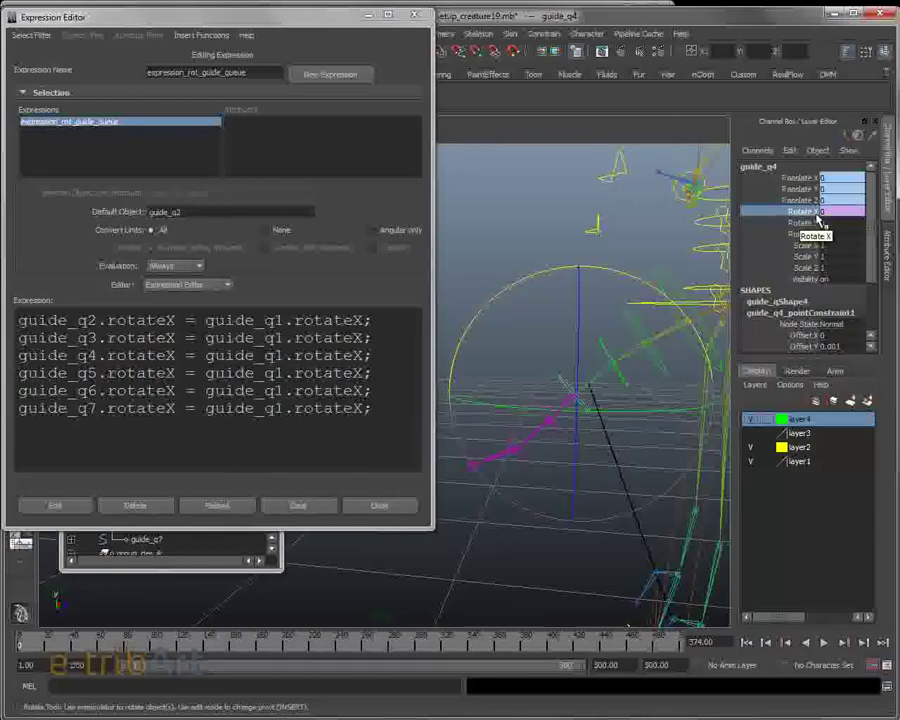
alt+drag(610, 328, 583, 351)
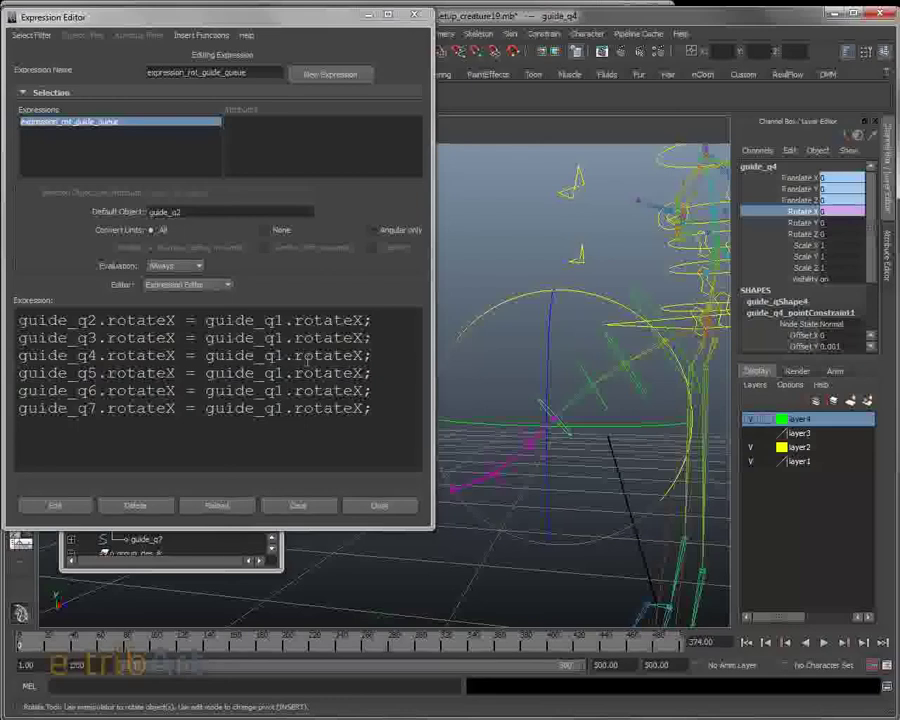
click(204, 321)
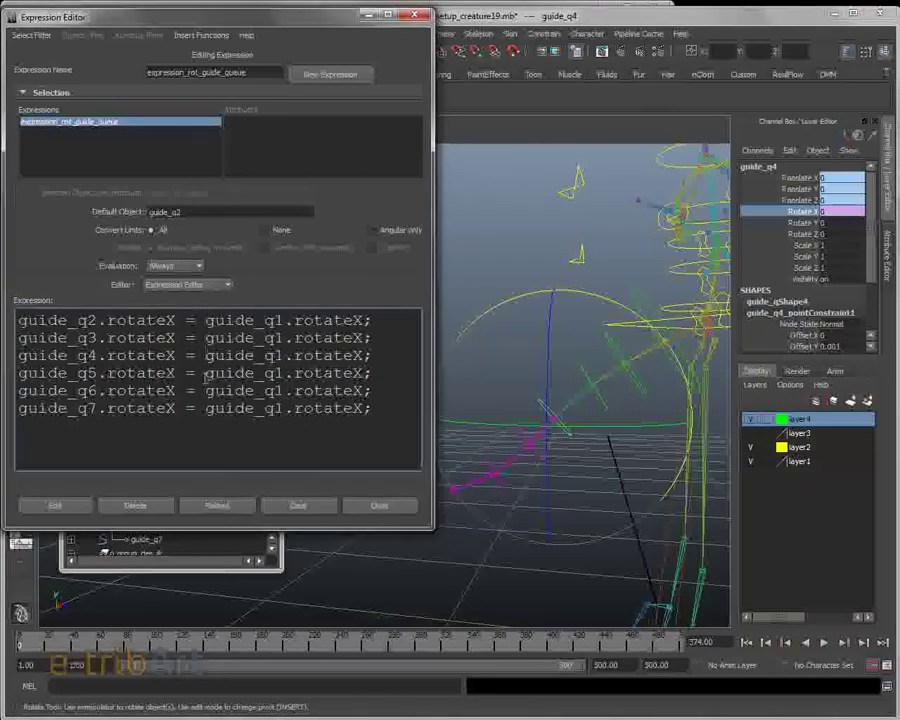
key(Down)
key(Down)
key(Down)
Select the guide_q1 control curve at the base of the tail and open Channel Control for it.
click(636, 304)
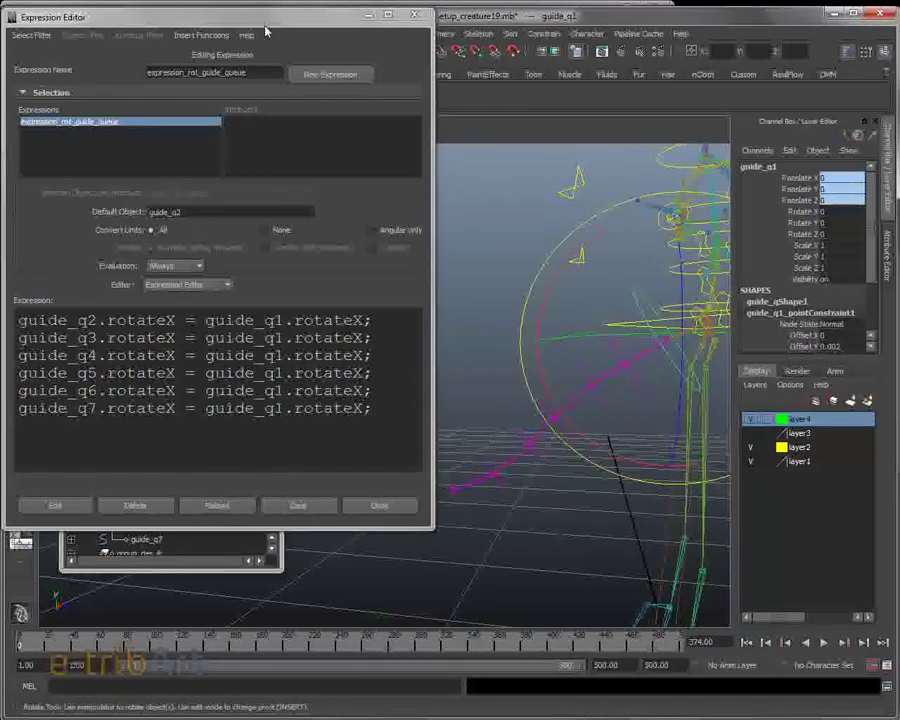
drag(290, 17, 278, 121)
click(170, 34)
mouse_move(230, 54)
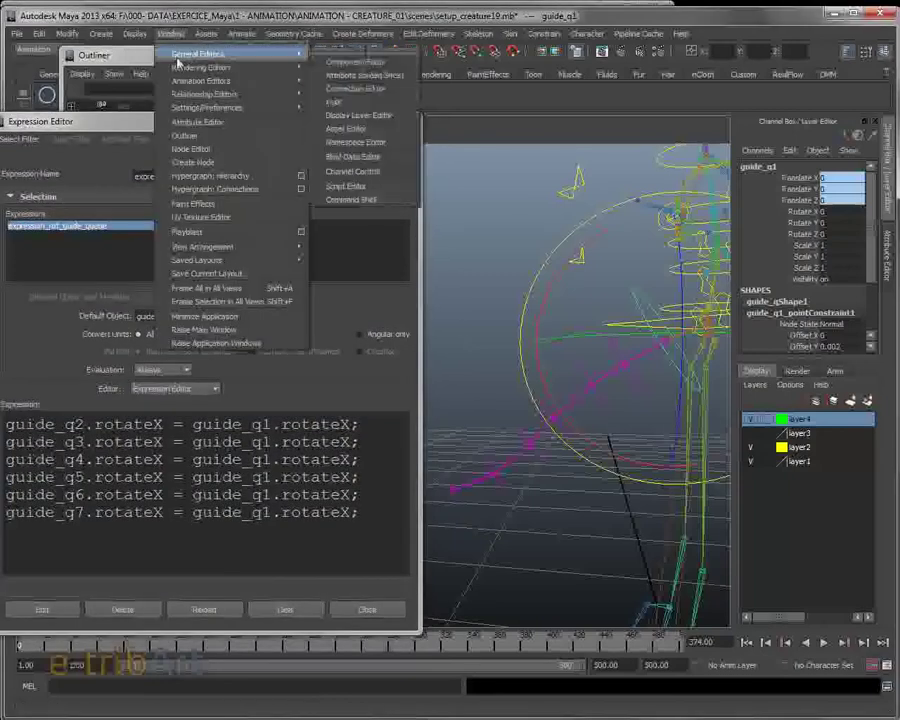
click(352, 172)
drag(392, 126, 302, 78)
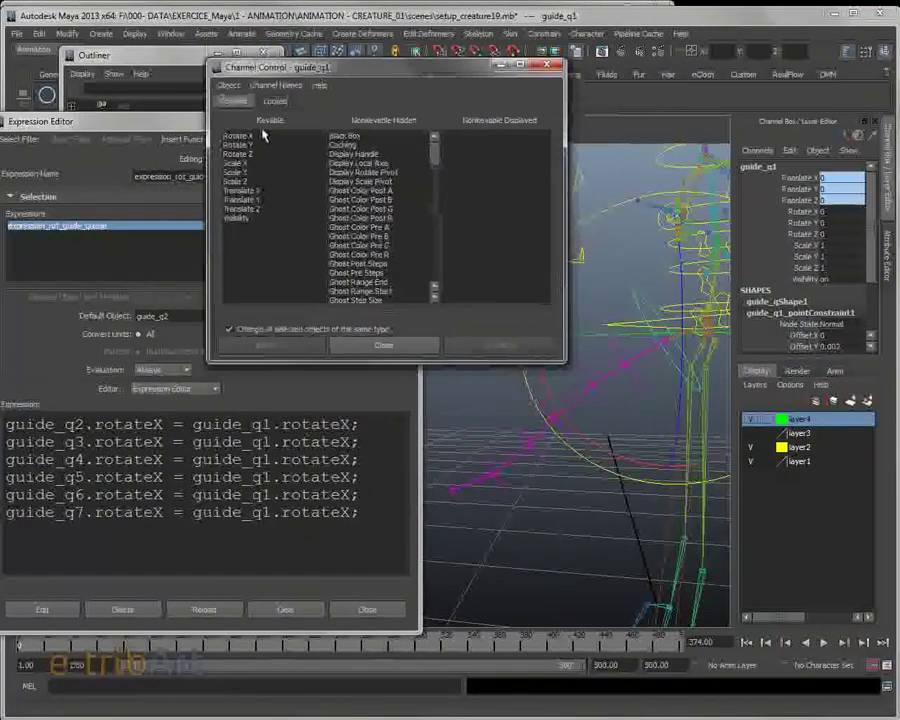
Make guide_q1's scale, translate and visibility channels nonkeyable and hidden, keeping only the rotations keyable.
click(236, 163)
shift+click(238, 218)
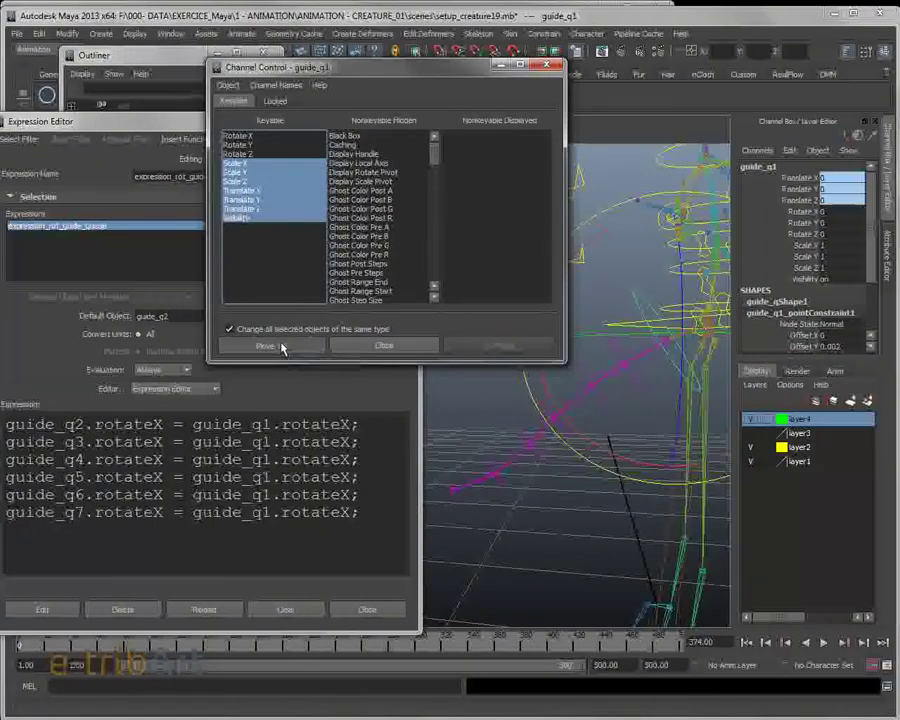
click(282, 347)
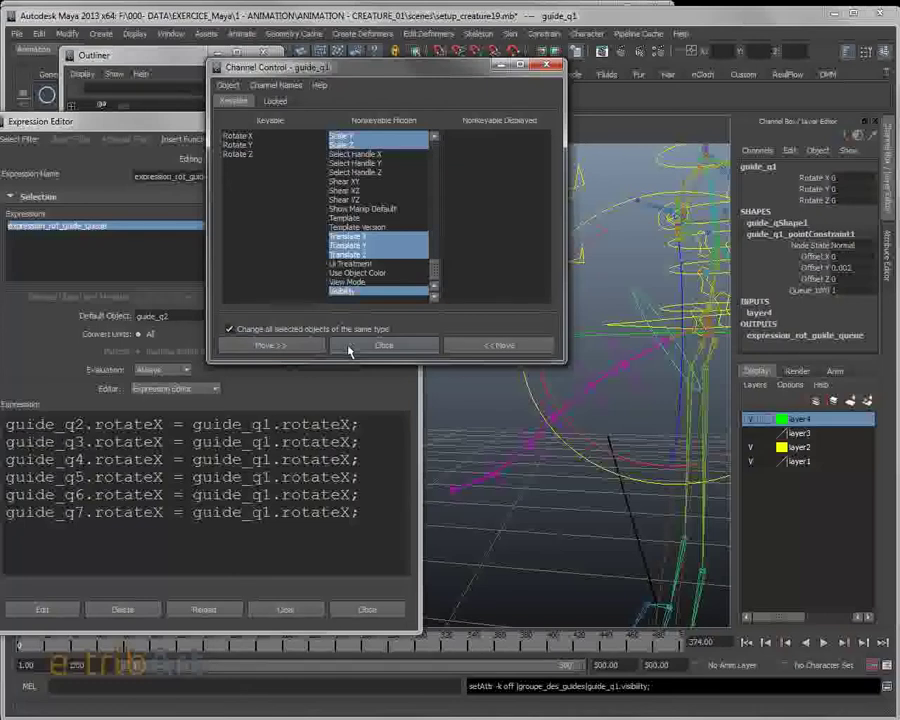
click(352, 348)
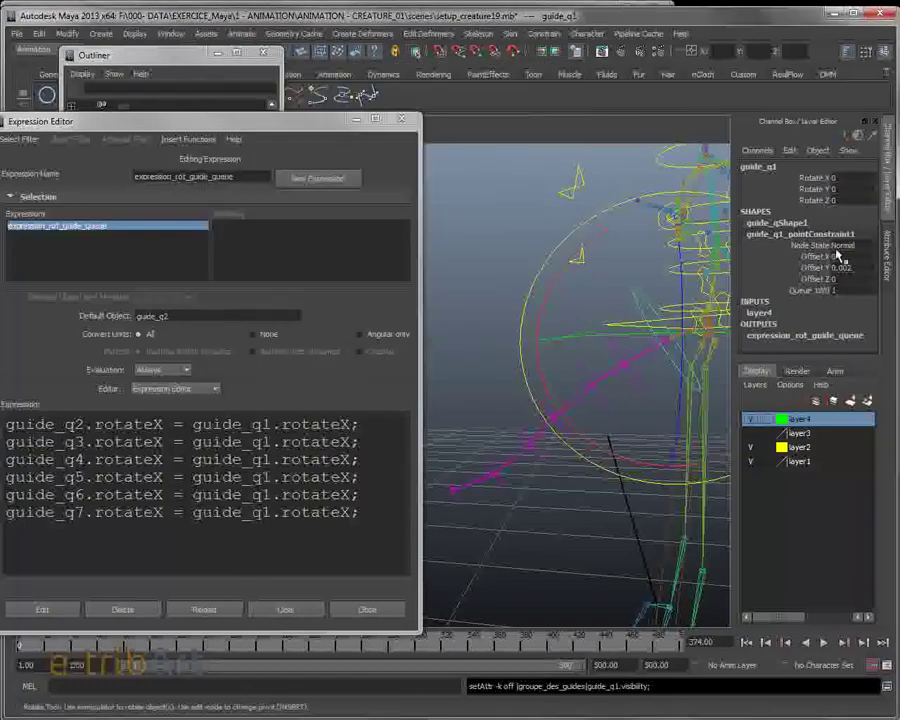
Show guide_q1's transform attributes and open the Add Attribute dialog for it.
click(770, 233)
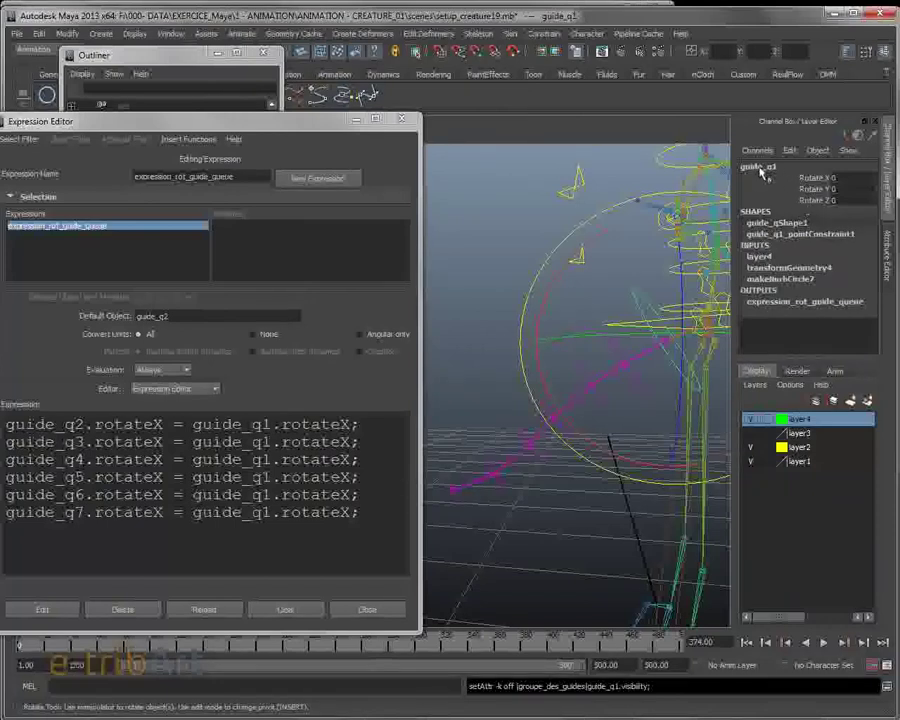
click(532, 264)
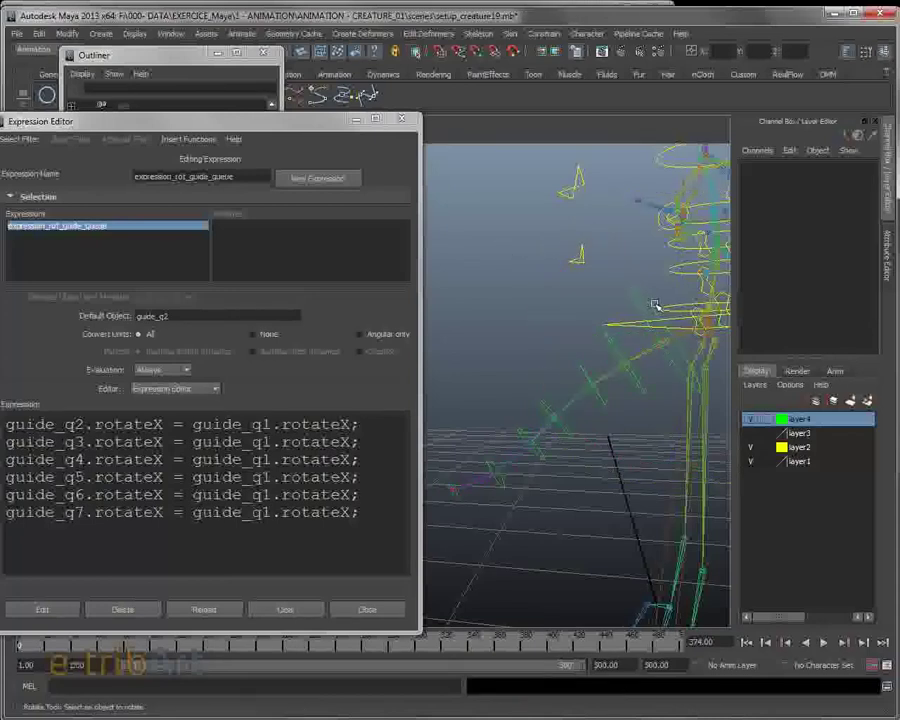
click(652, 305)
key(ctrl+a)
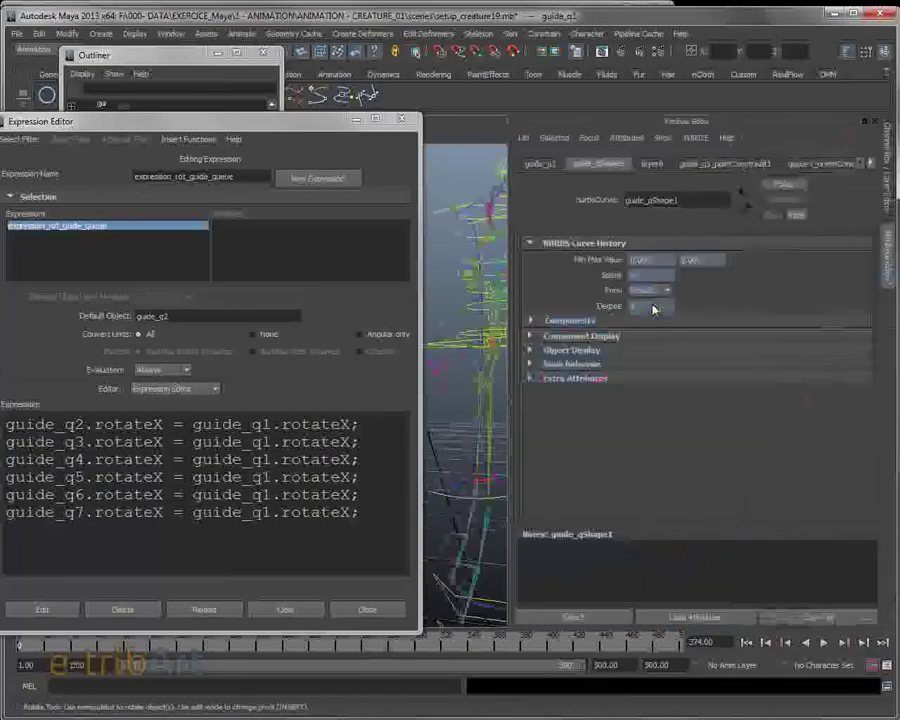
click(539, 164)
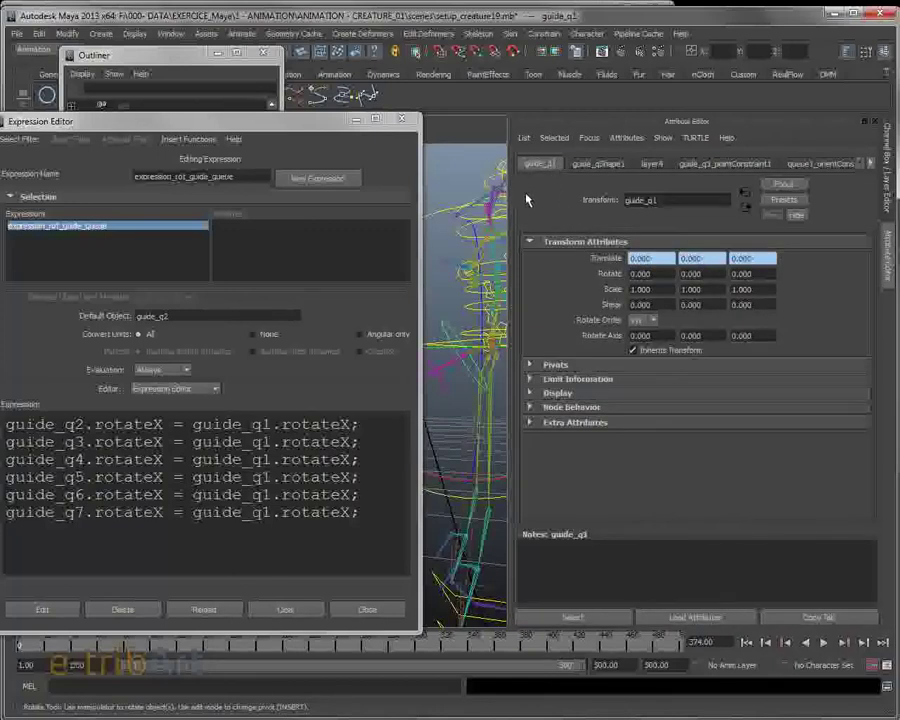
click(621, 139)
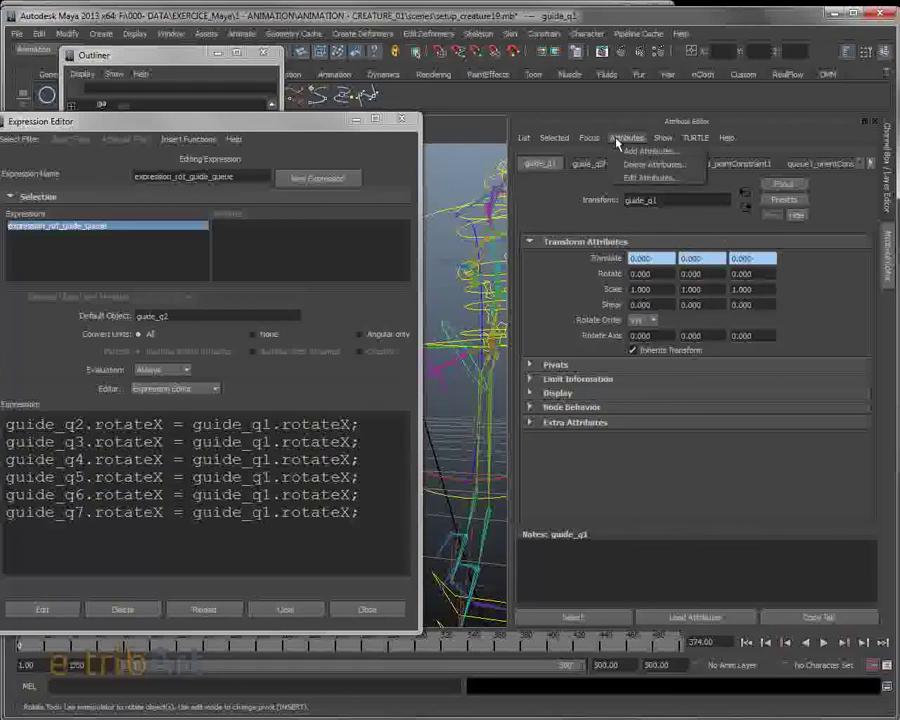
click(625, 152)
drag(593, 320, 587, 100)
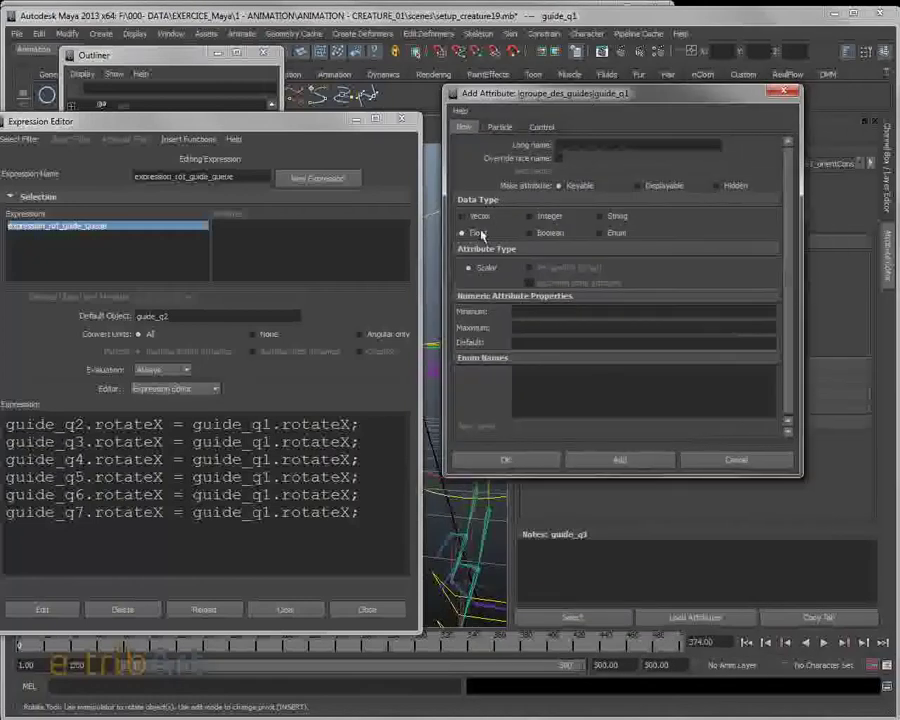
Add a keyable float attribute named multi_rot_q2 to guide_q1, copying its name for reuse.
click(576, 147)
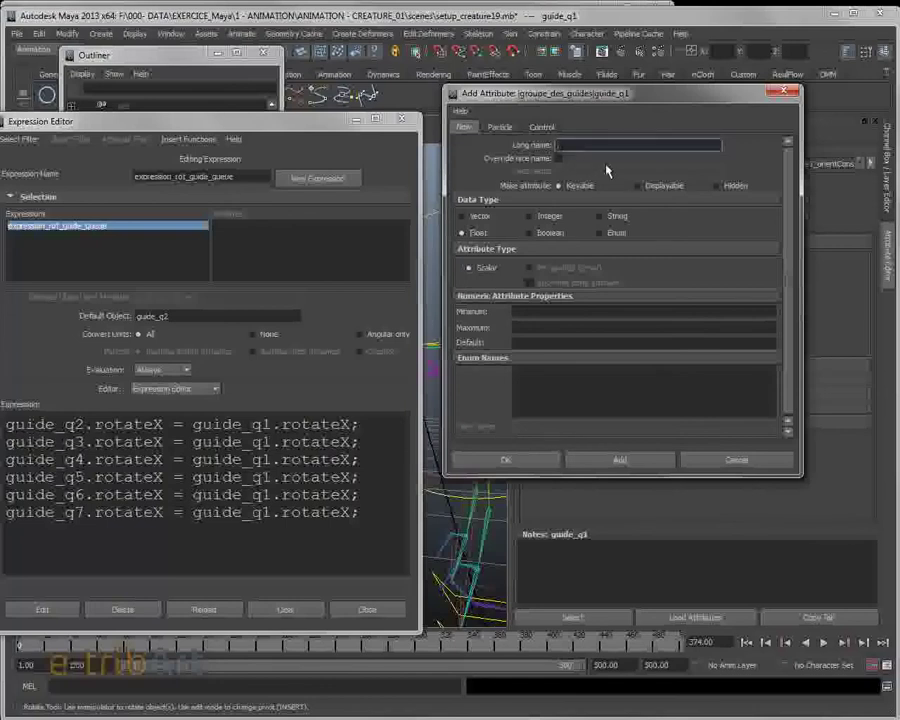
text(rou)
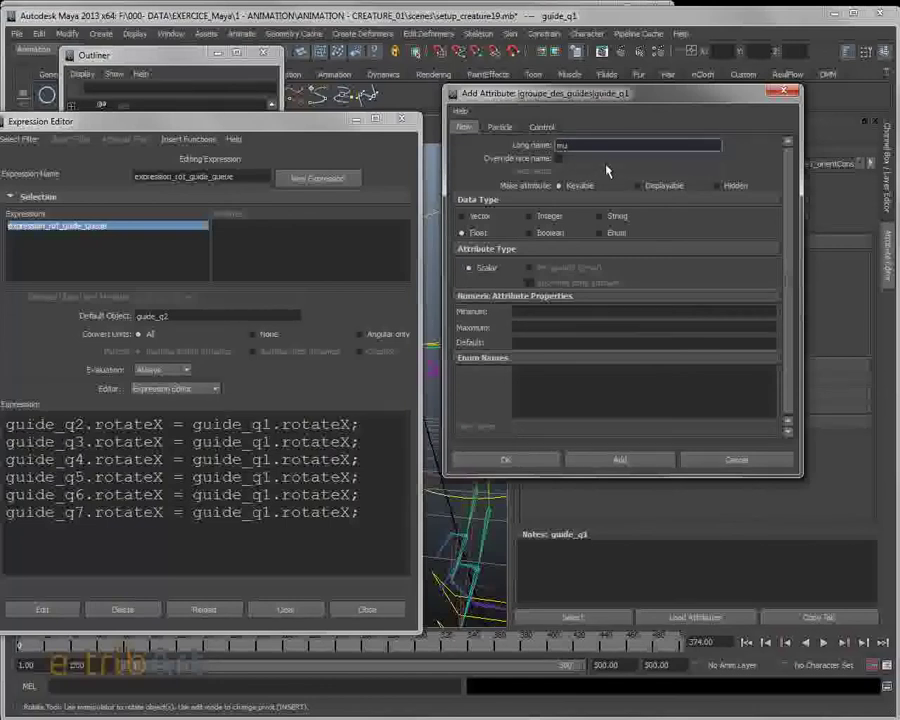
text(l)
text(_)
text(roll)
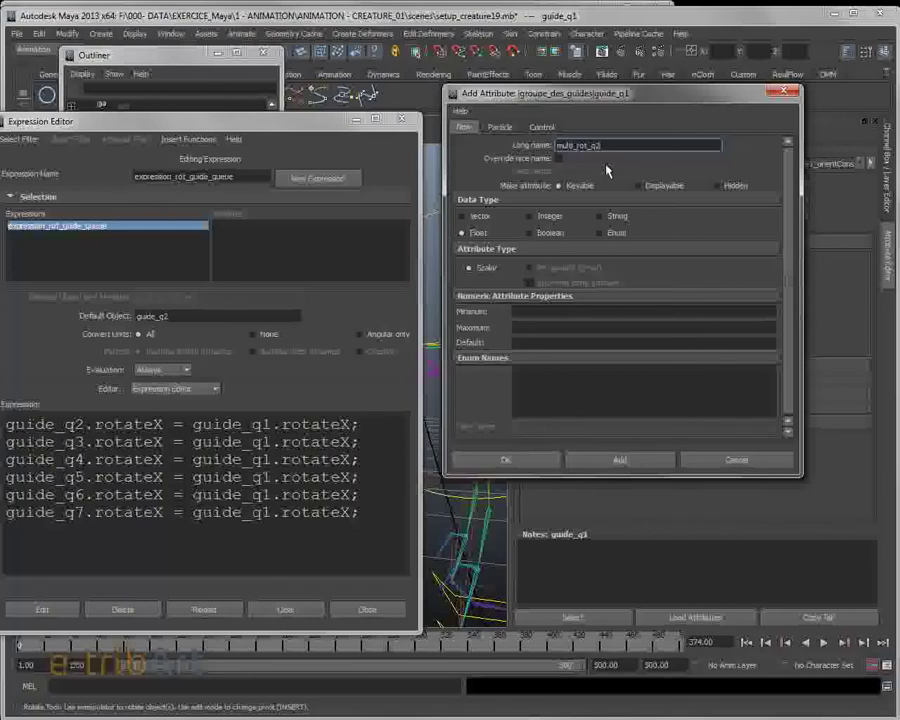
drag(604, 146, 510, 146)
key(ctrl+c)
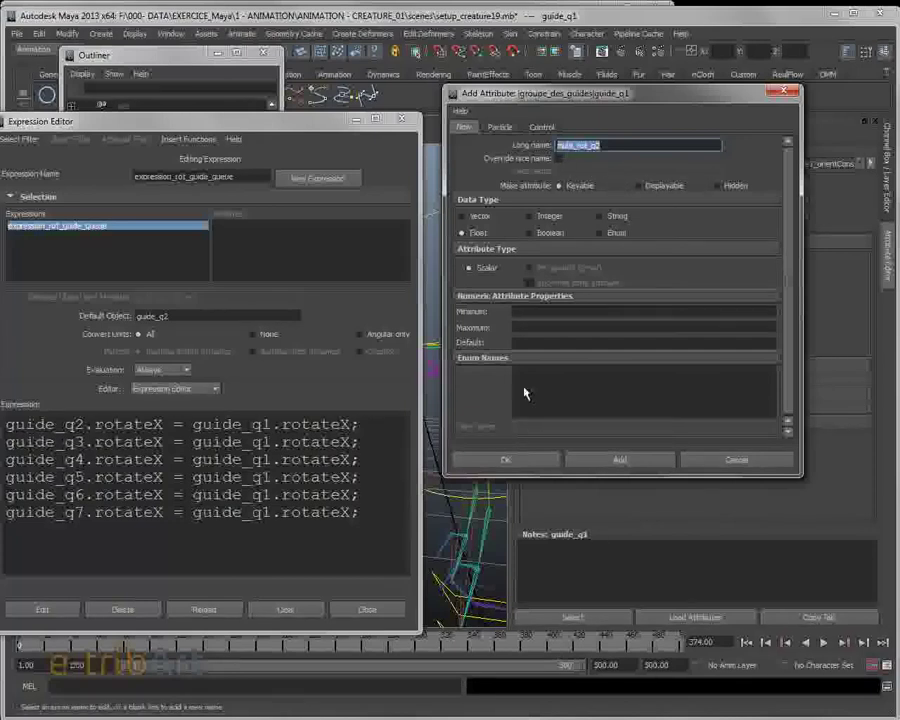
click(593, 460)
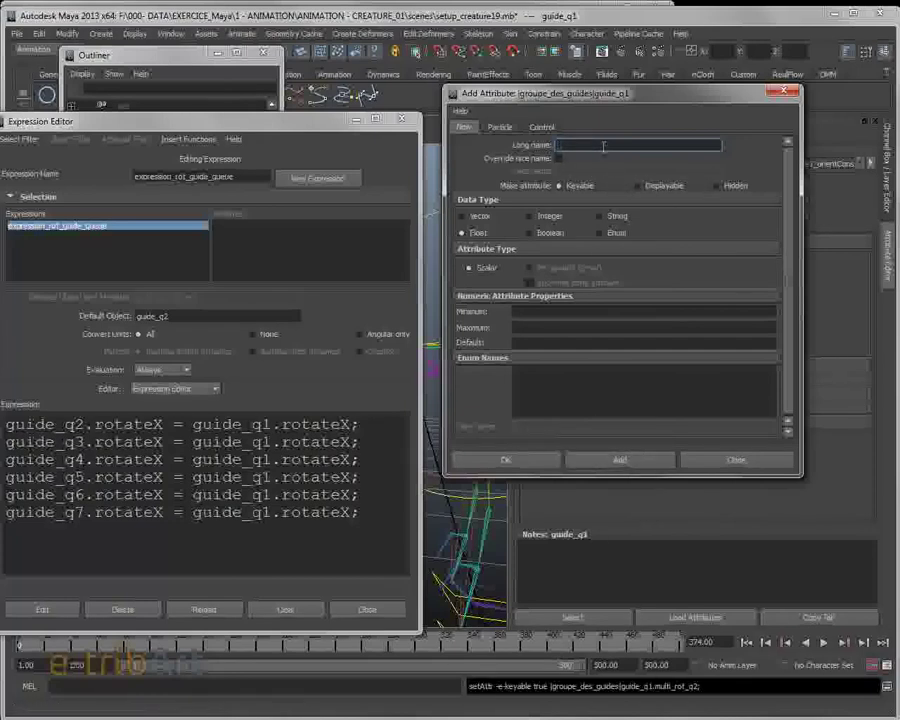
Add matching float attributes multi_rot_q3 through multi_rot_q7 to guide_q1 and close the dialog.
key(ctrl+v)
text(3)
click(575, 462)
drag(660, 92, 635, 161)
key(ctrl+v)
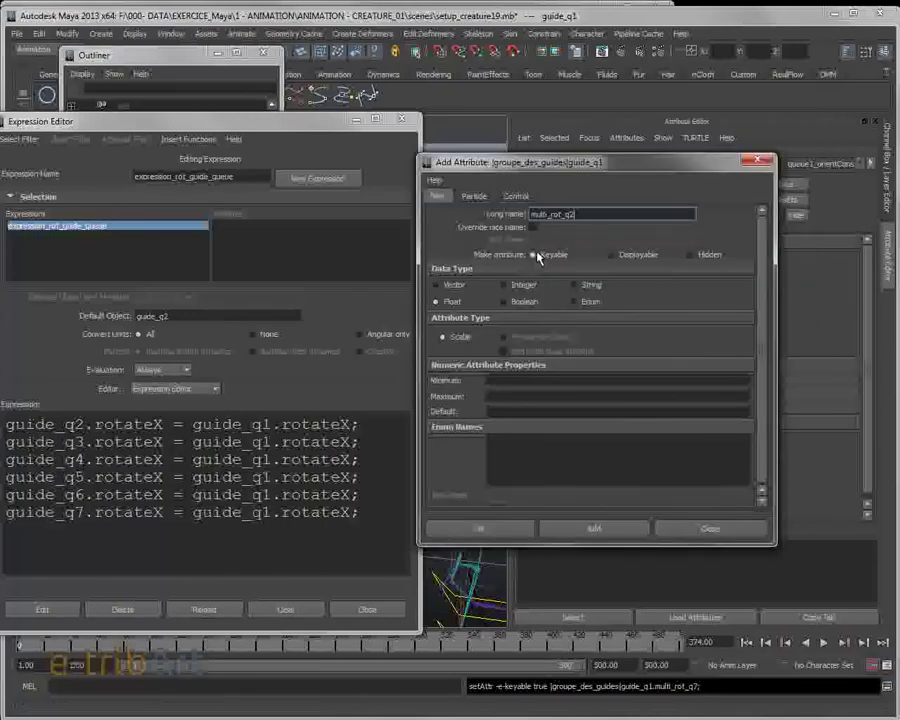
text(7)
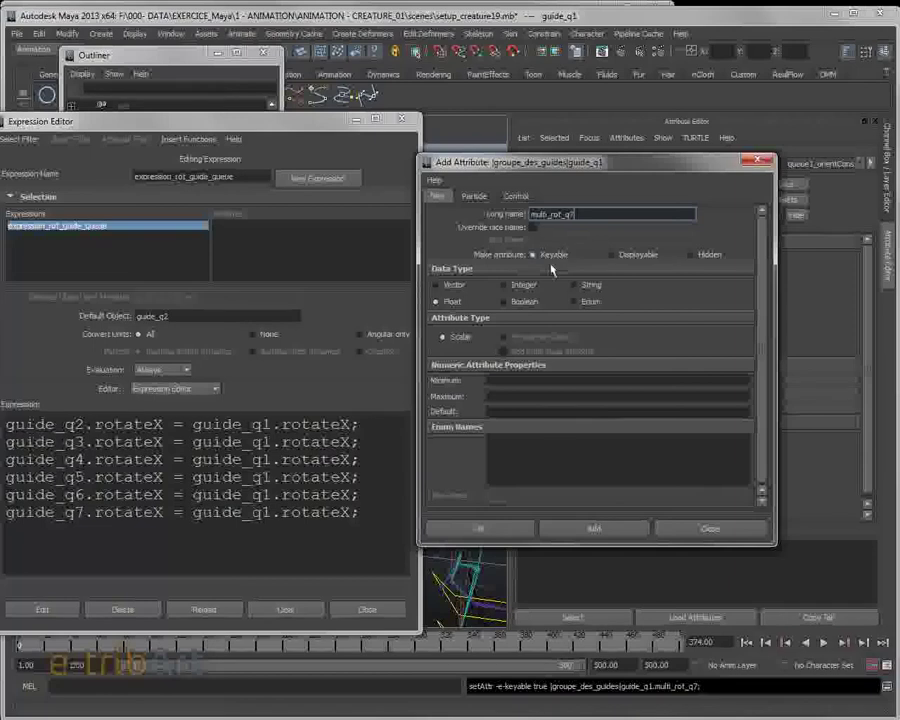
click(688, 529)
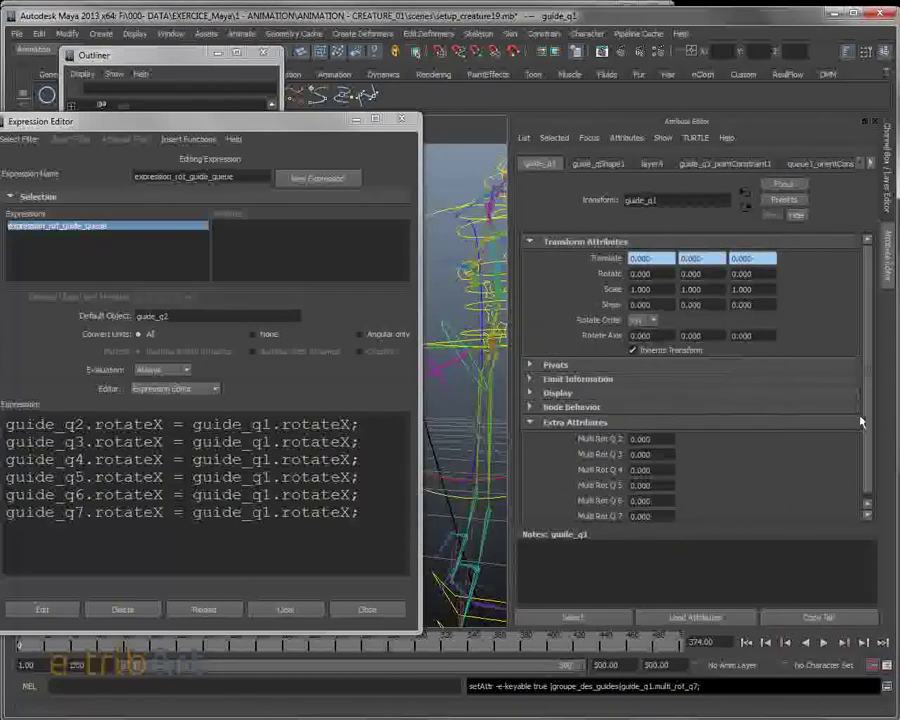
Review the new multi_rot attributes of guide_q1 among its extra attributes and its keyable channels.
click(529, 423)
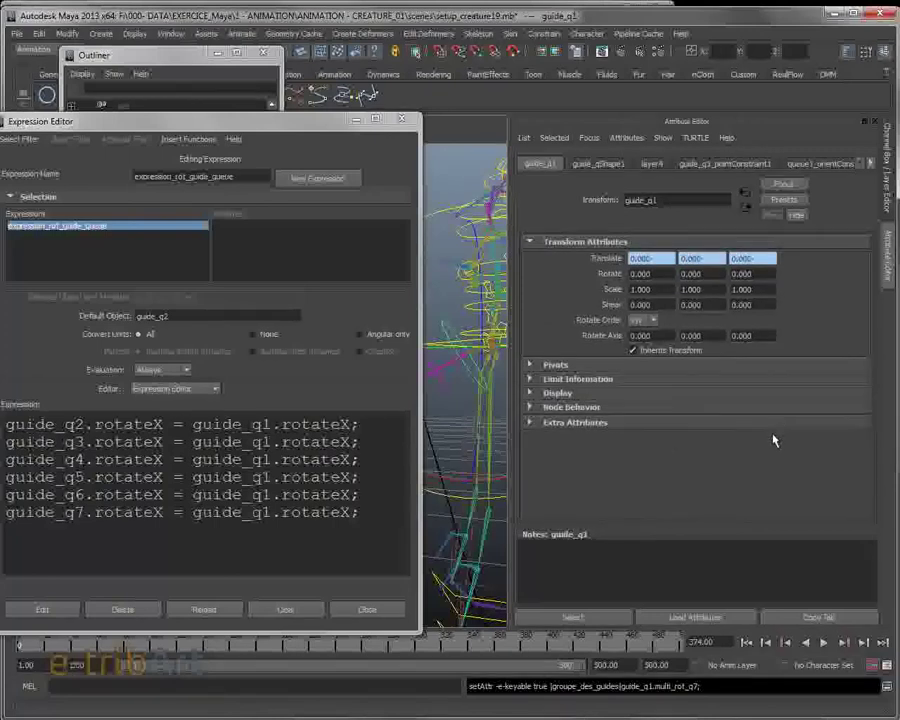
click(545, 424)
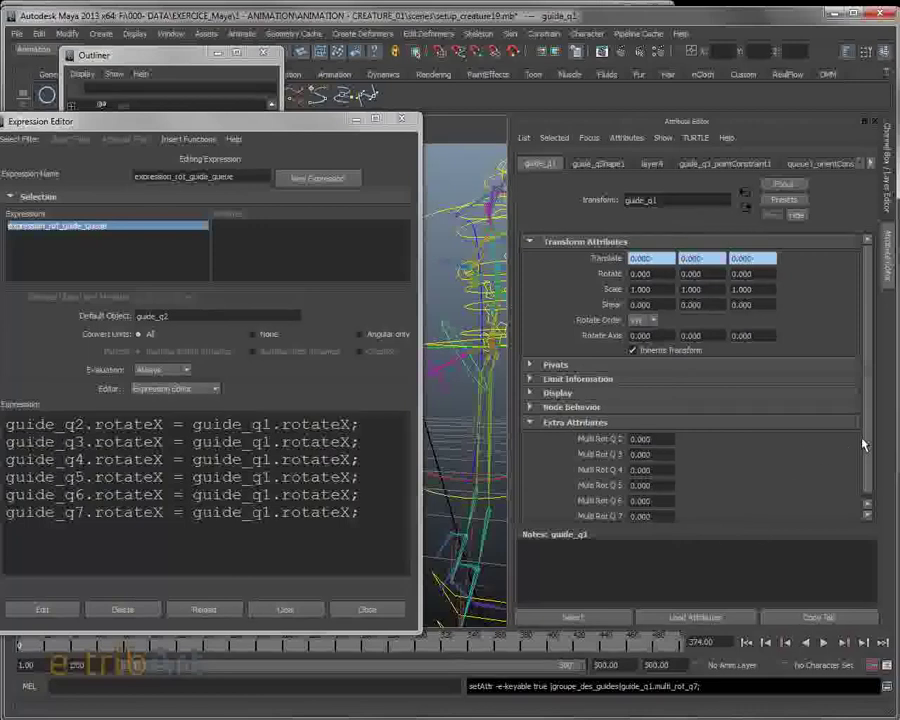
scroll(868, 480, down, 1)
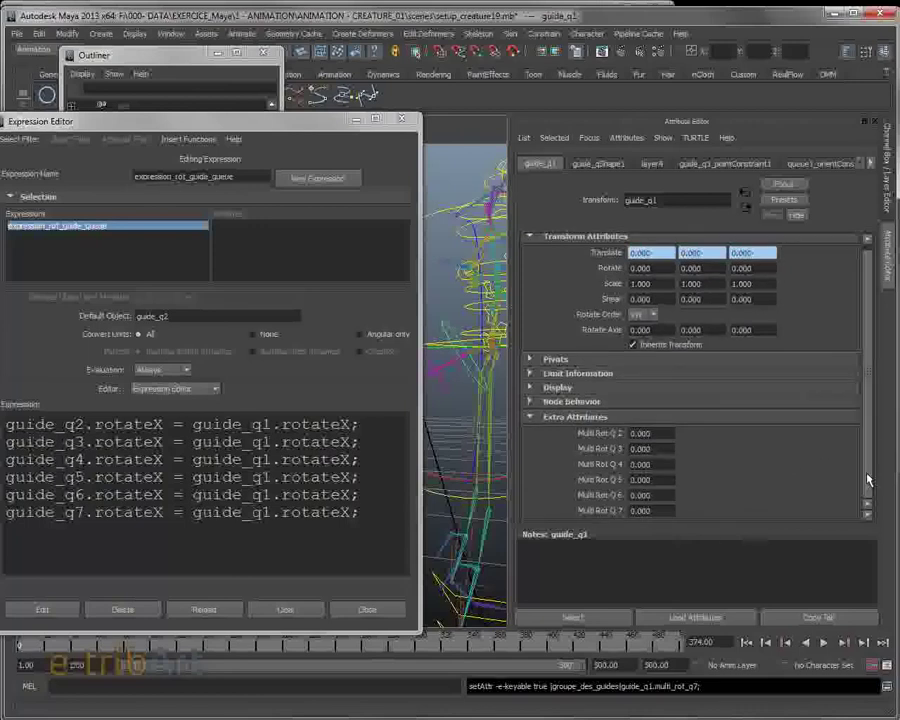
click(889, 207)
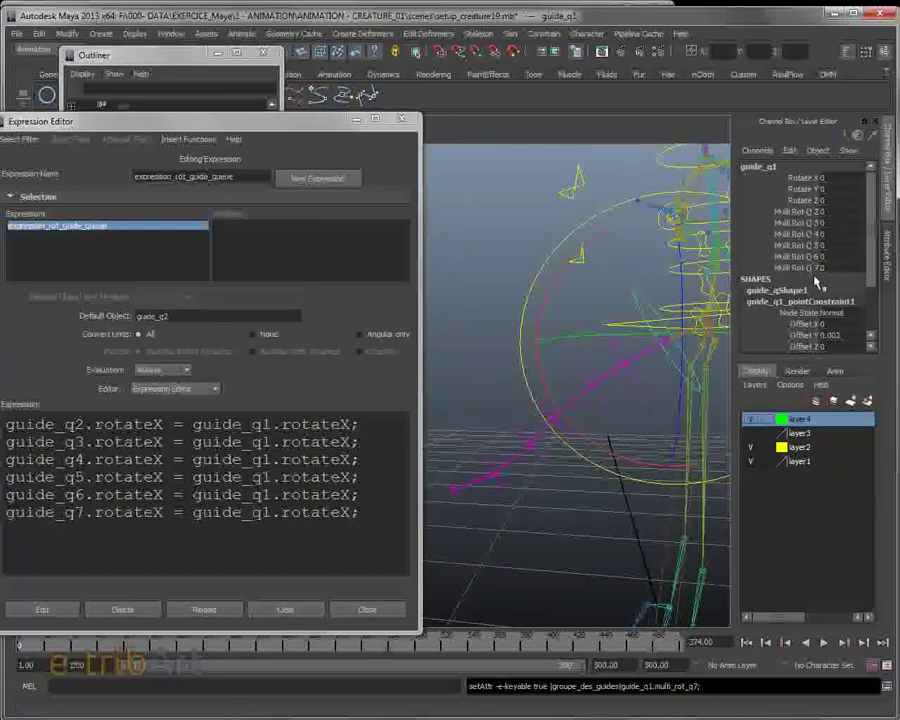
Filter the Expression Editor by object/attribute name and select guide_q1's multi_rot_q2 attribute.
click(800, 212)
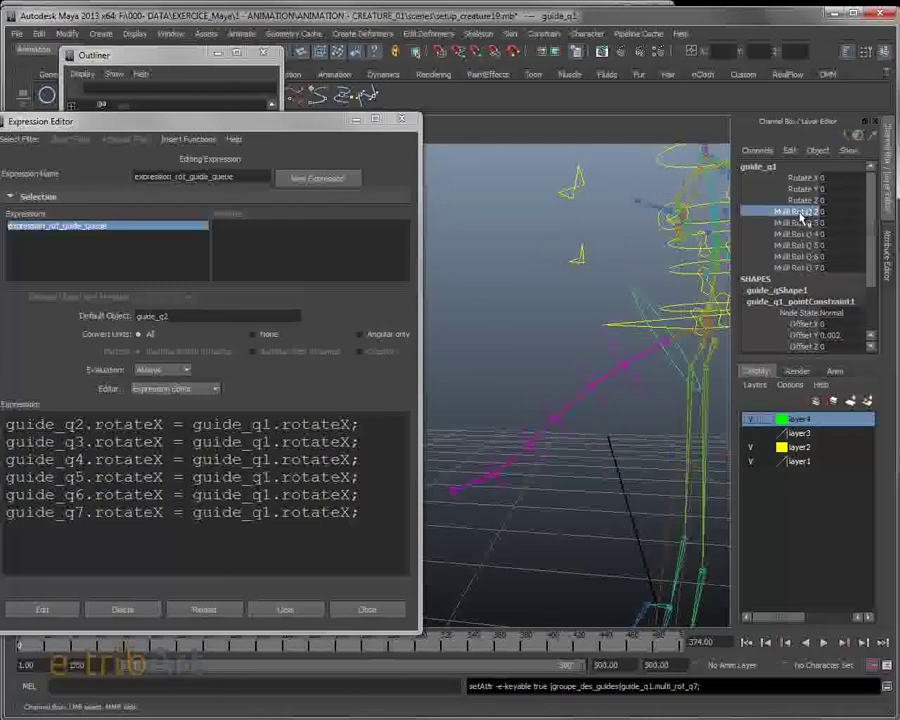
drag(318, 126, 490, 109)
click(192, 121)
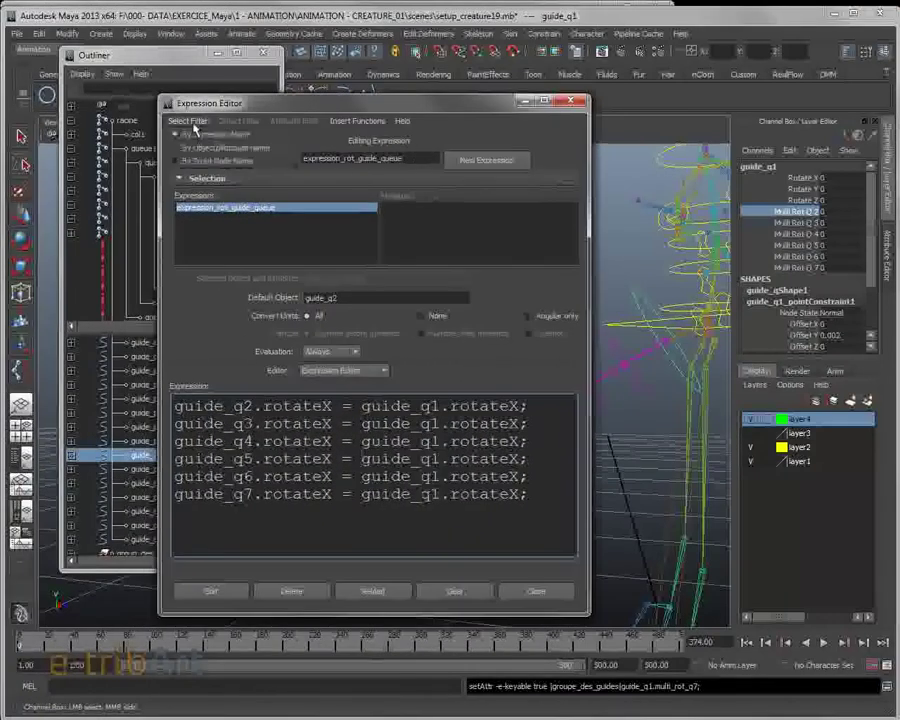
click(188, 149)
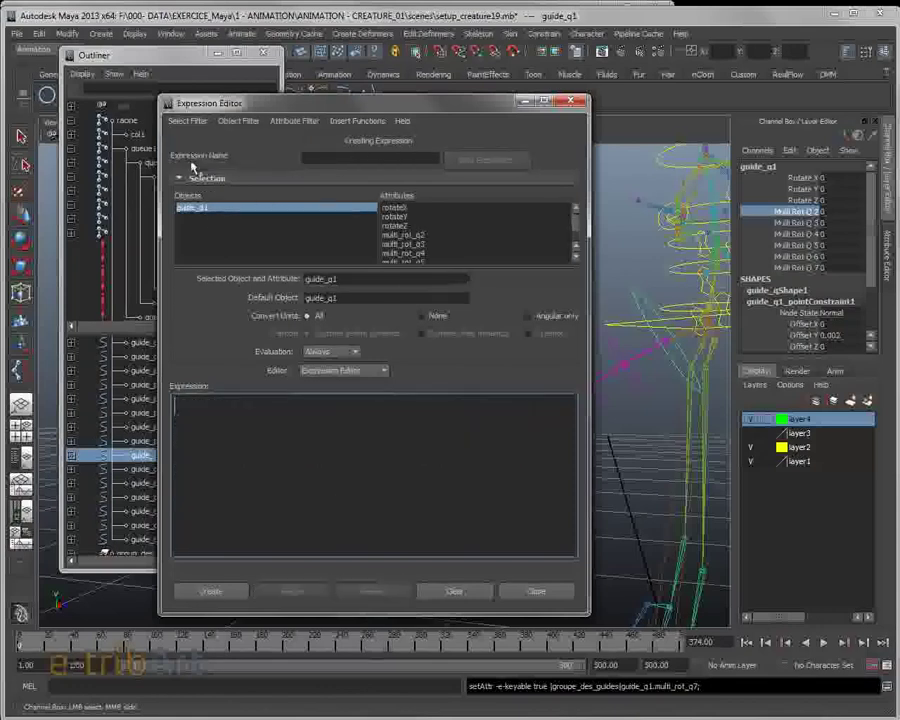
click(399, 236)
scroll(399, 236, down, 1)
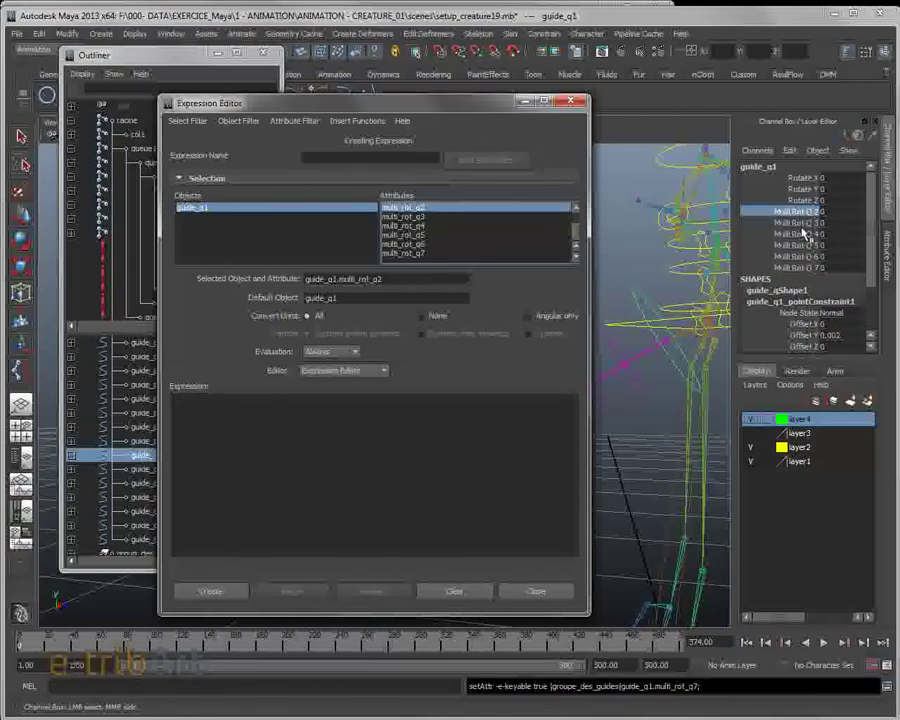
drag(423, 102, 385, 128)
key(ctrl+a)
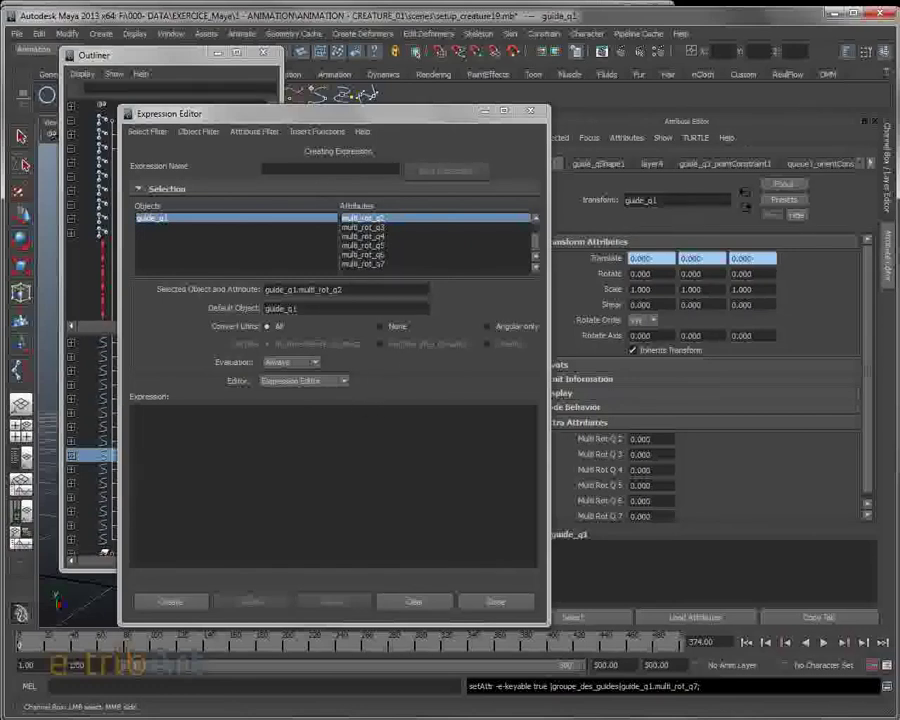
key(ctrl+a)
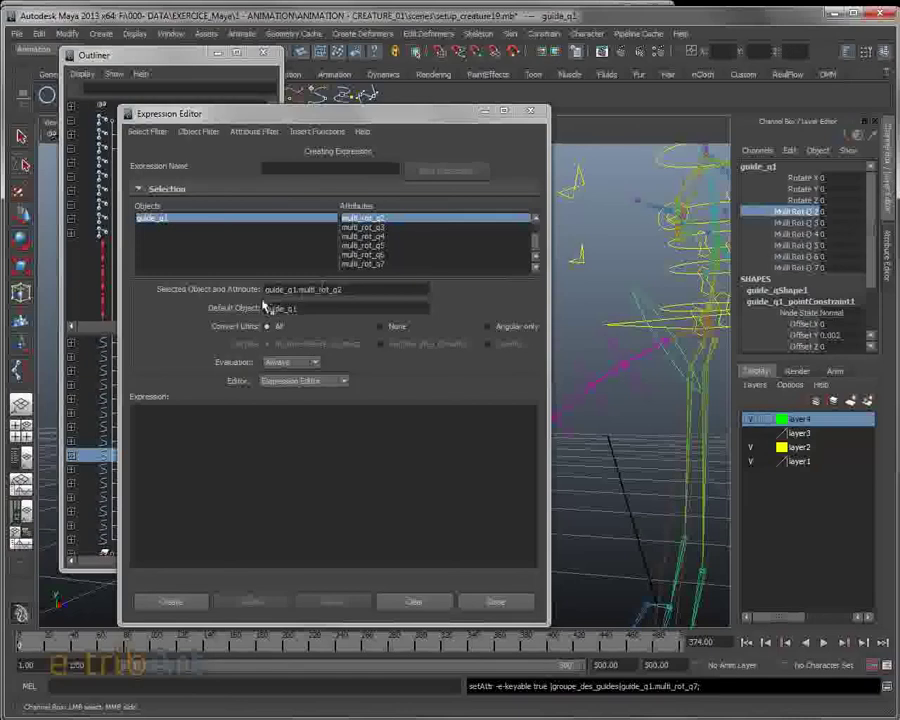
click(147, 132)
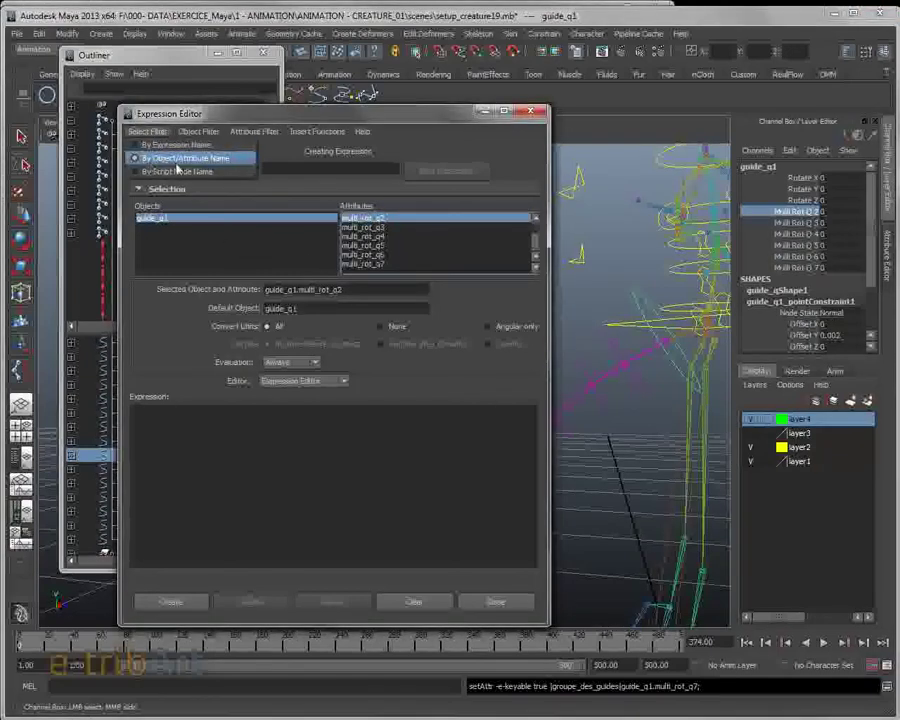
click(198, 131)
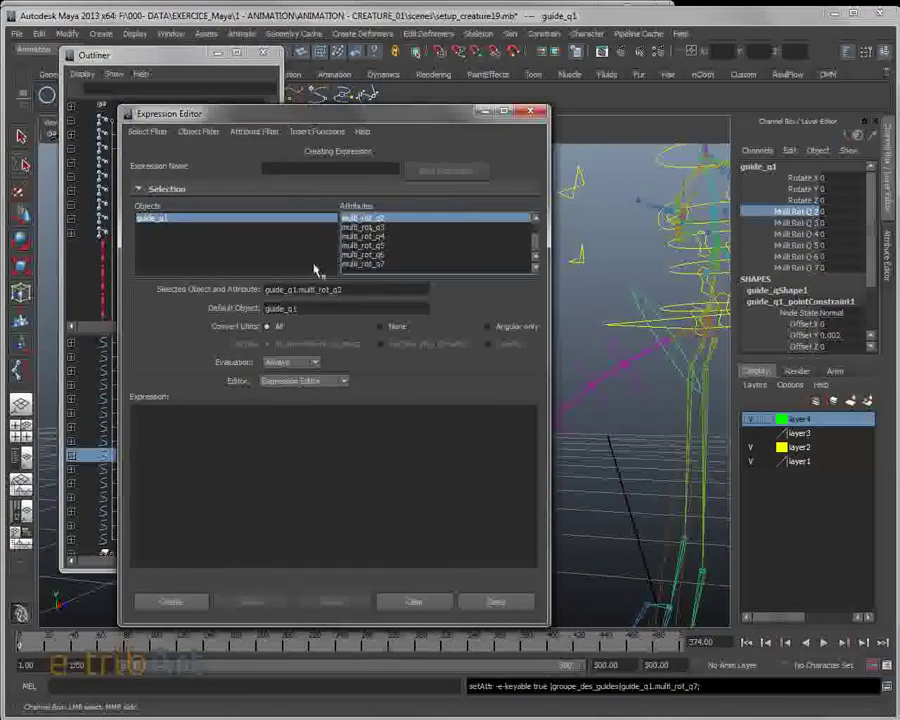
Copy the full attribute name guide_q1.multi_rot_q2 from the Expression Editor.
drag(350, 289, 225, 290)
key(ctrl+c)
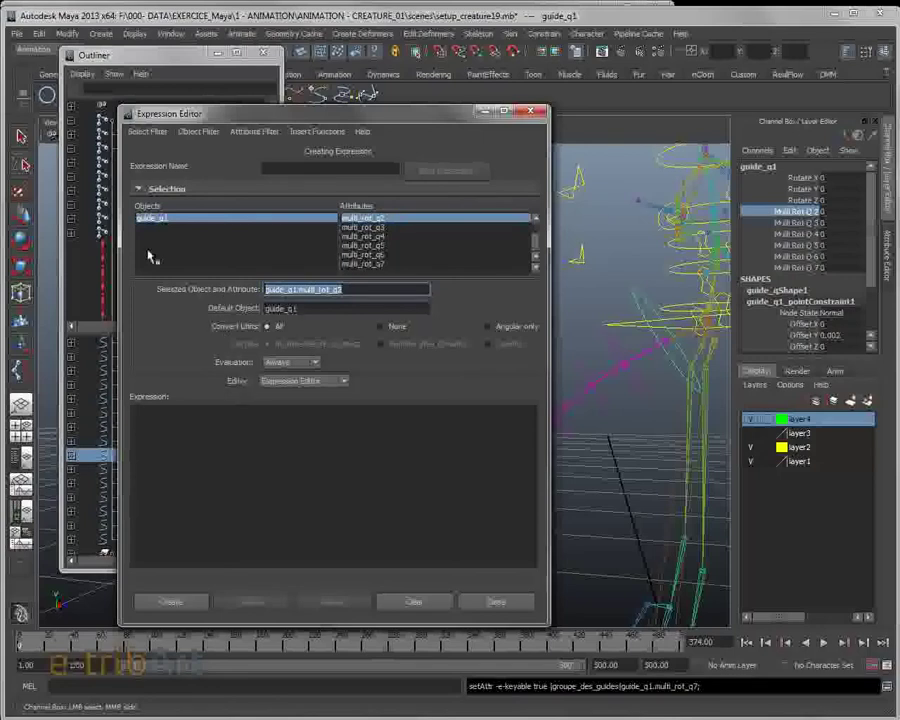
Open expression_rot_guide_queue by expression name and multiply guide_q2's rotateX assignment by guide_q1.multi_rot_q2.
click(147, 131)
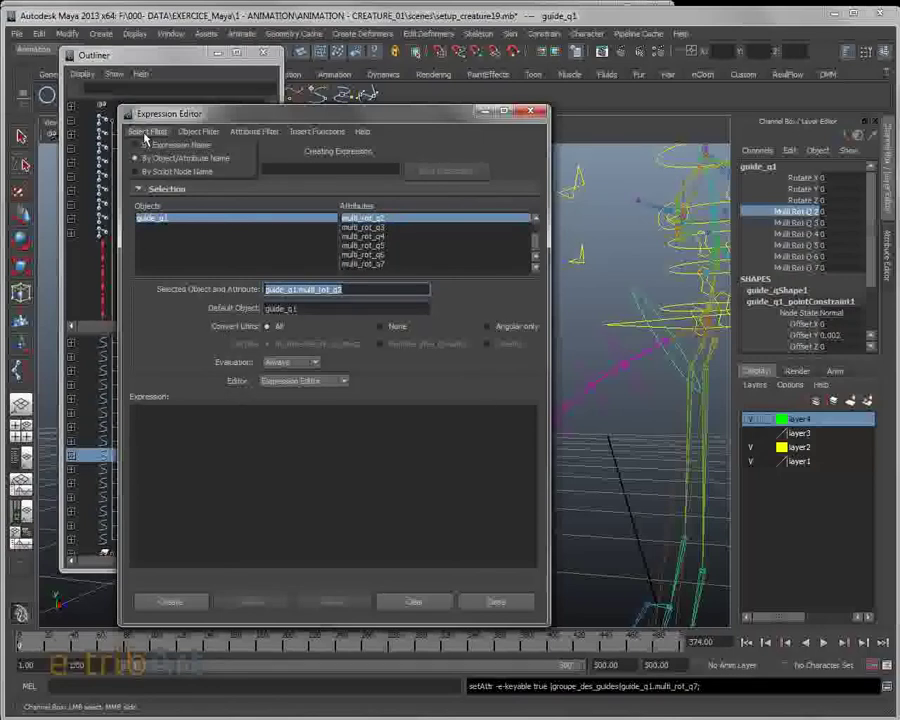
click(175, 143)
click(150, 222)
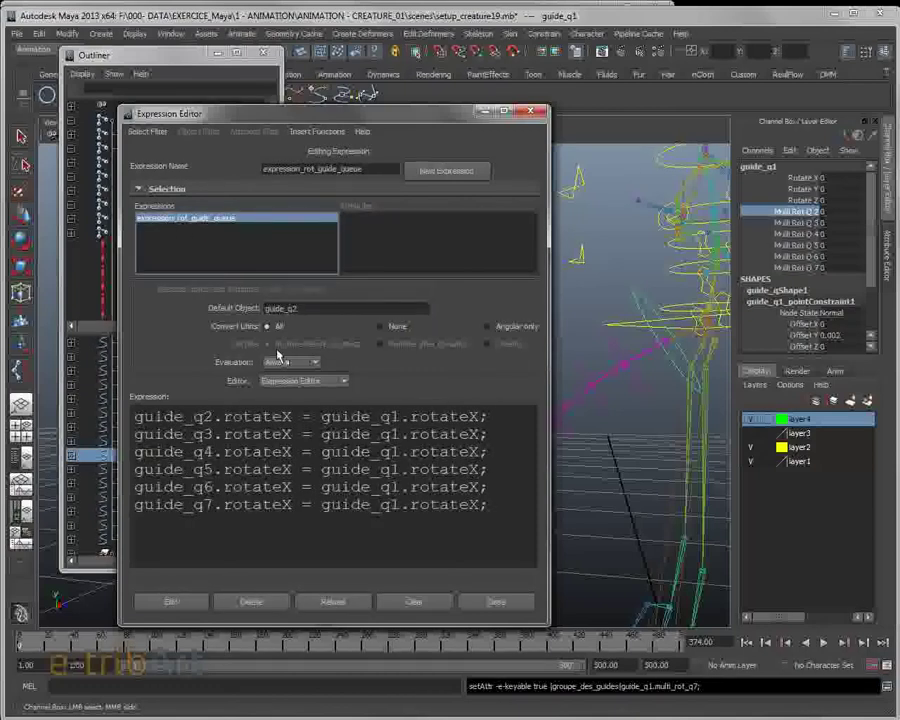
click(320, 436)
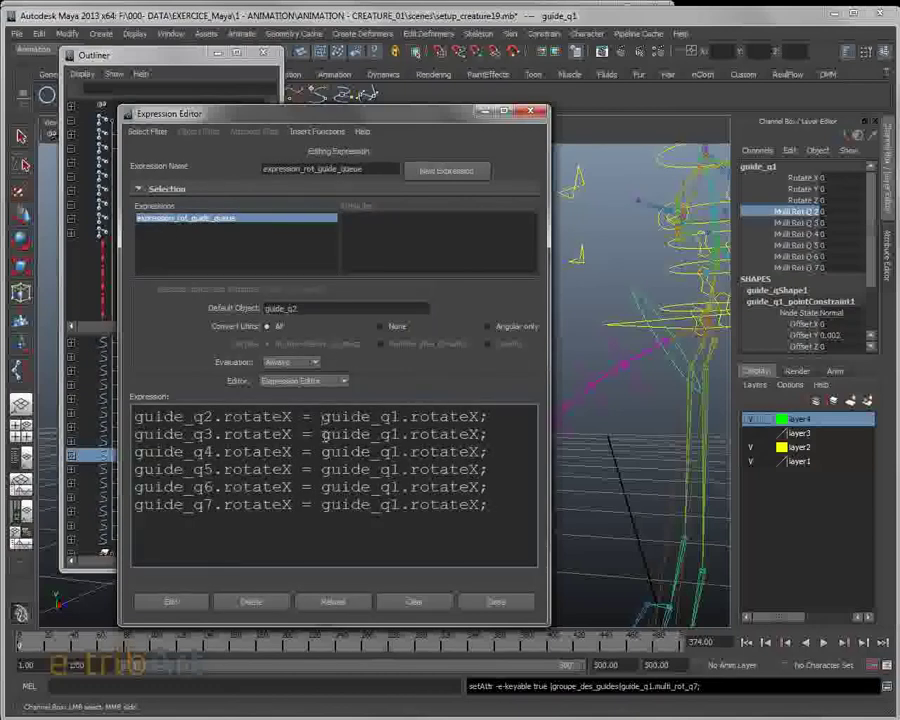
key(ctrl+v)
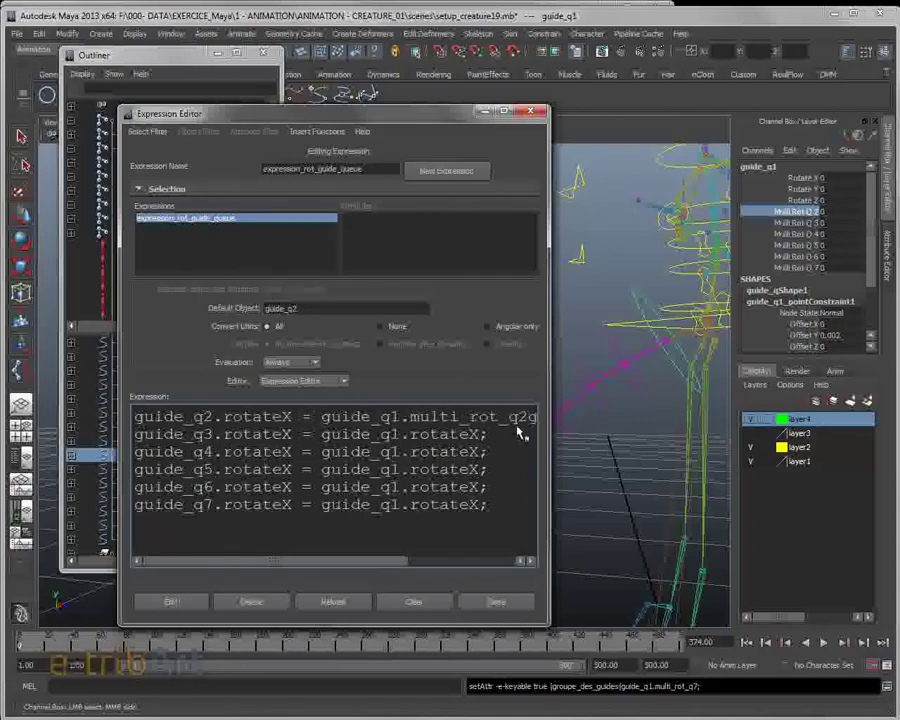
drag(547, 428, 812, 428)
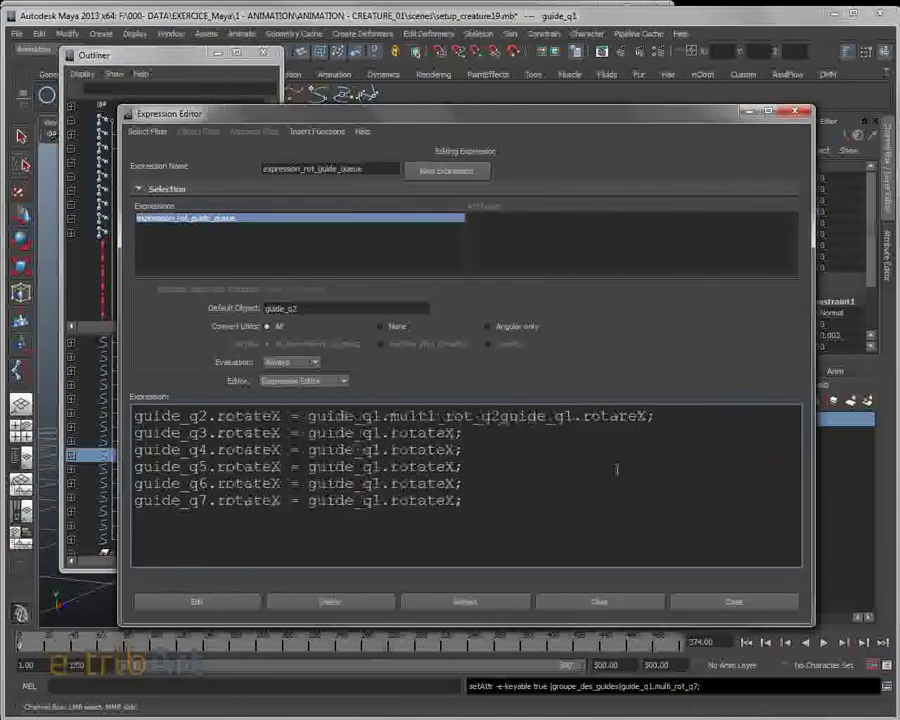
text(*)
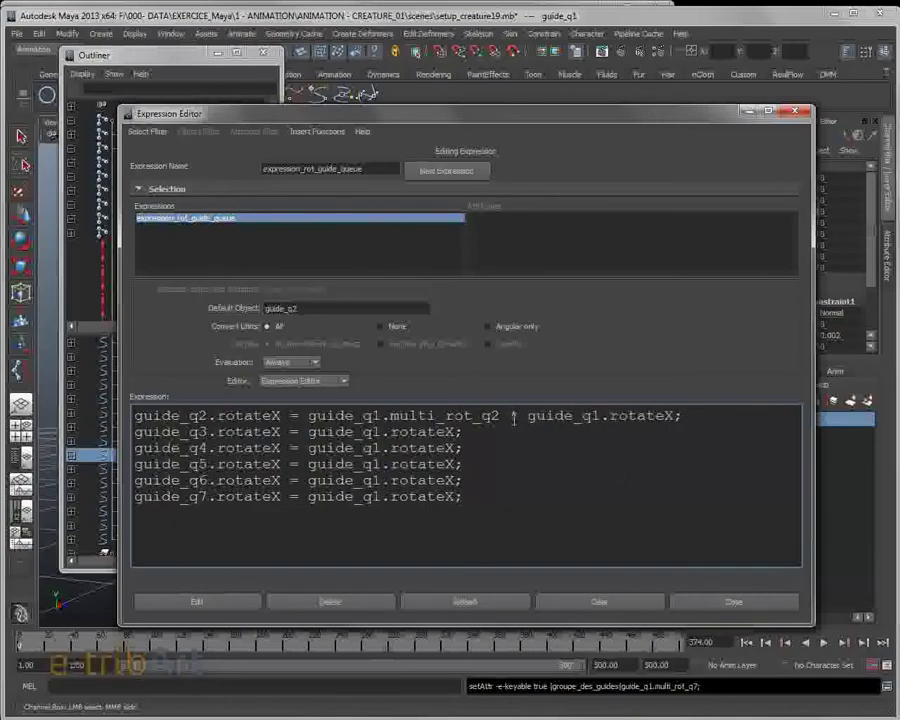
Multiply the rotateX lines of guide_q3 through guide_q7 by guide_q1's matching multi_rot_q3 through multi_rot_q7 and apply the edited expression.
click(528, 451)
click(308, 432)
key(ctrl+v)
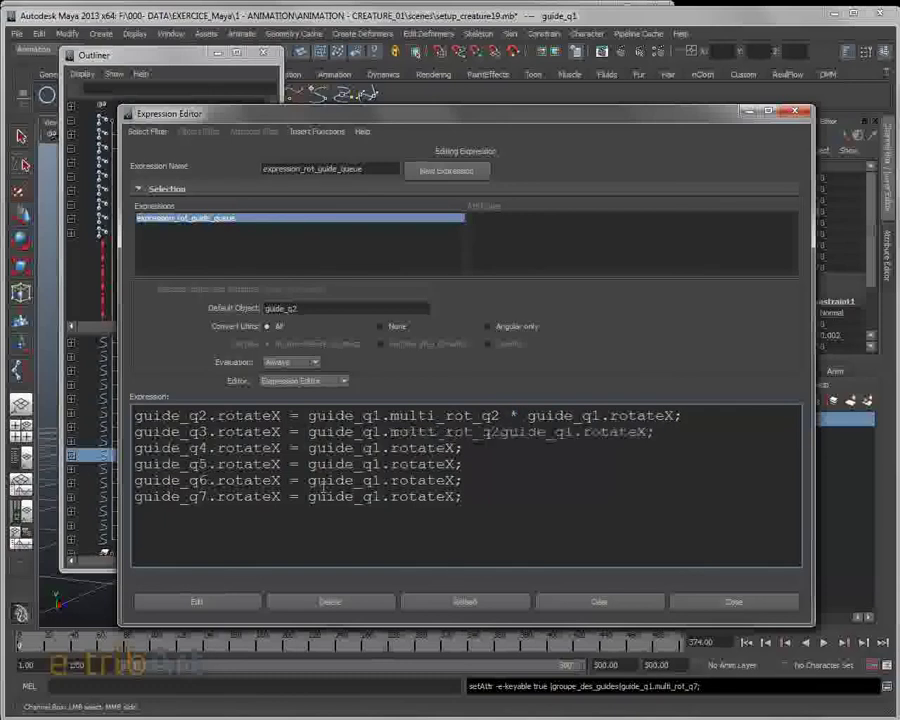
text(*)
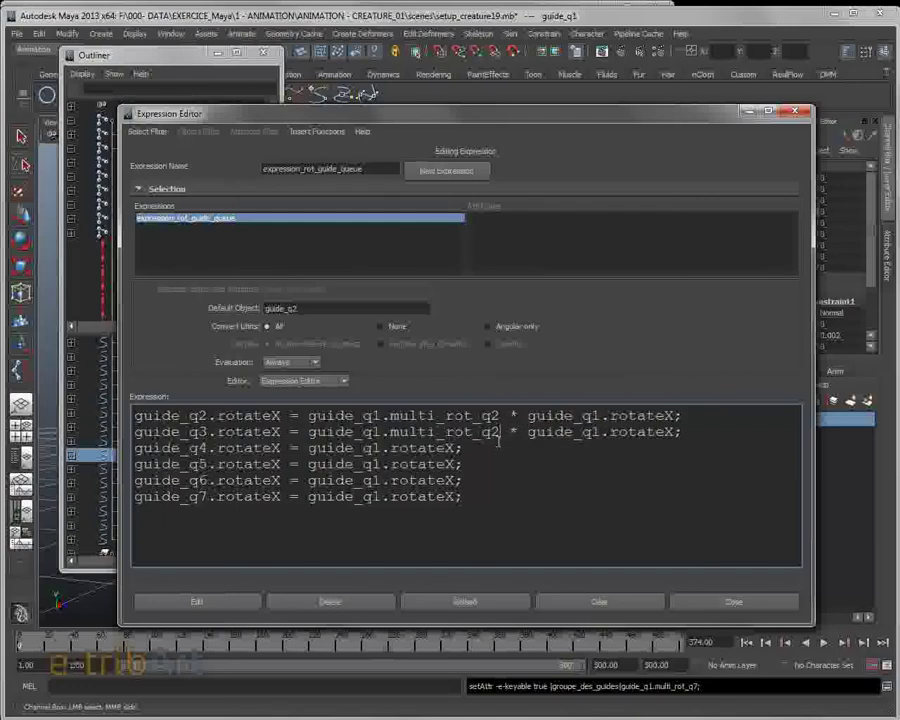
key(BackSpace)
text(3)
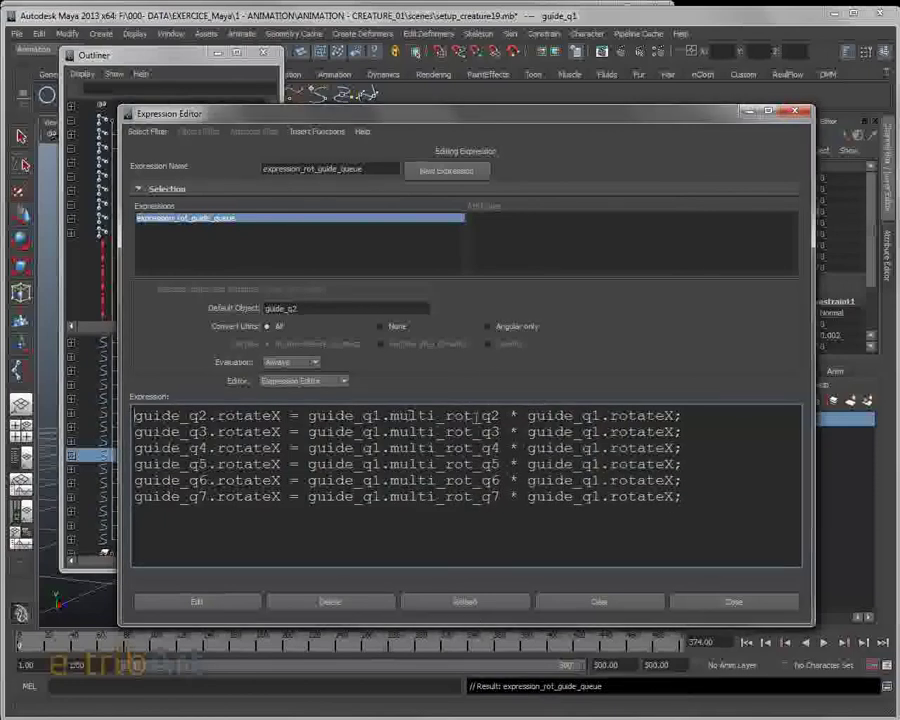
Reduce the expression text size, and shrink and move the Expression Editor clear of the creature's tail.
drag(421, 117, 329, 49)
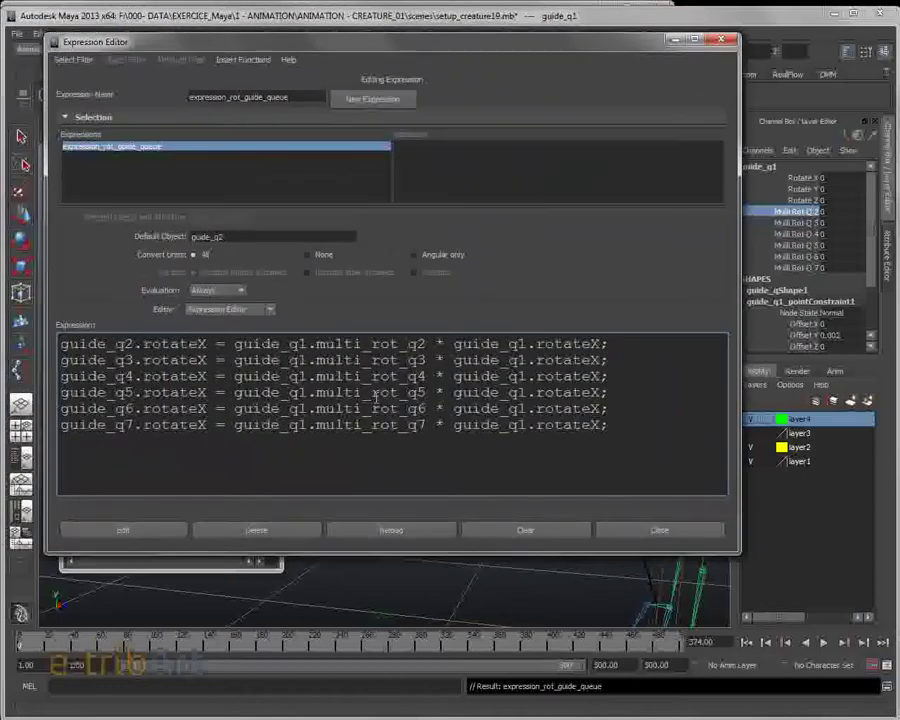
ctrl+scroll(376, 417, down, 1)
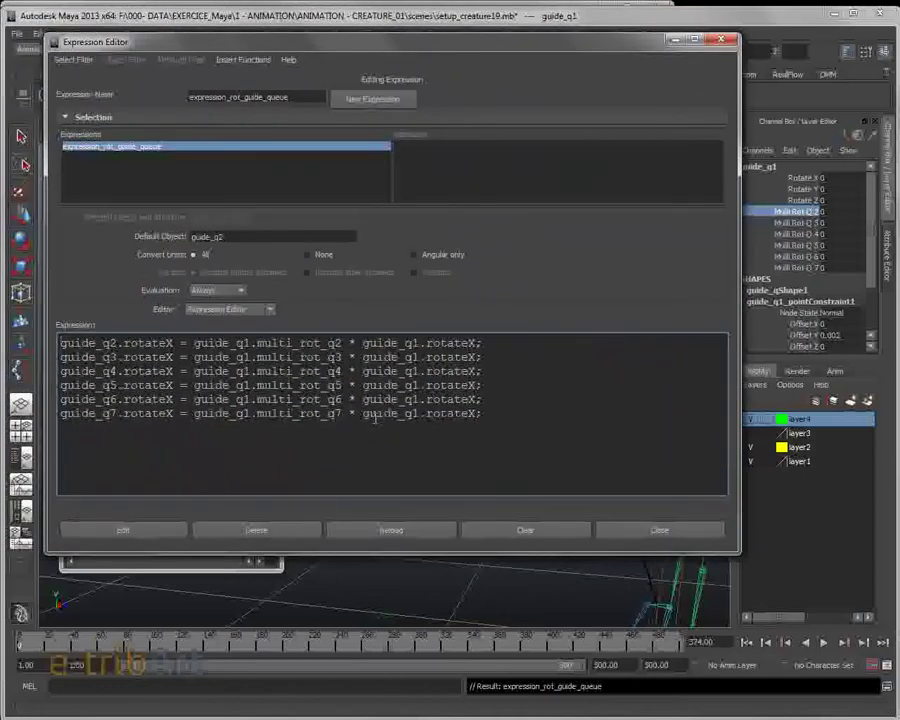
drag(741, 553, 500, 555)
ctrl+scroll(300, 480, down, 1)
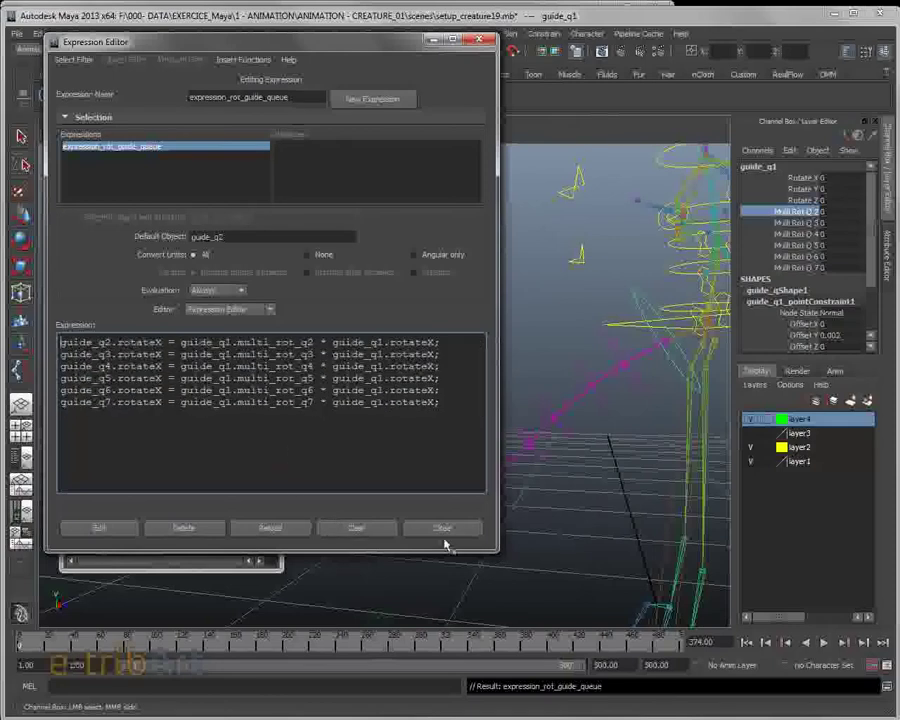
drag(498, 553, 468, 490)
drag(358, 36, 344, 17)
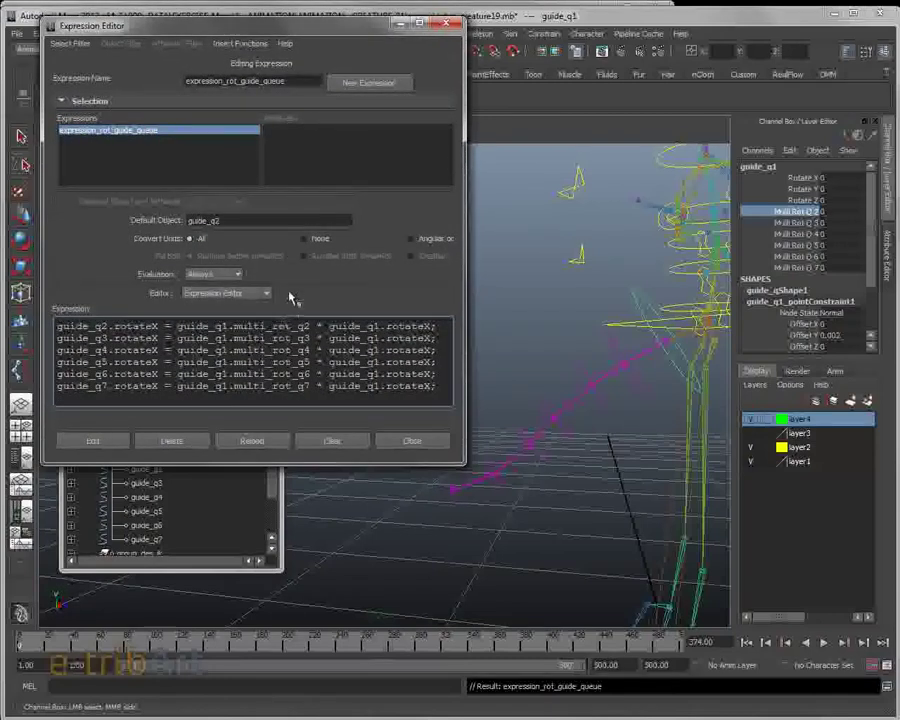
drag(200, 24, 165, 16)
alt+drag(450, 559, 484, 577)
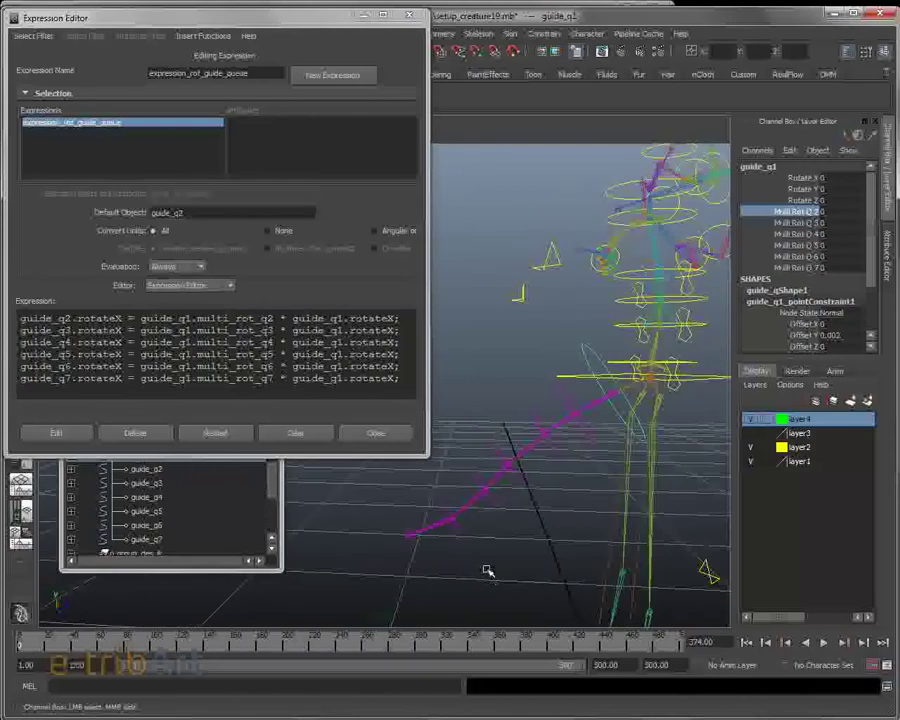
Test-rotate guide_q1 by about 1.9° around X and undo the rotation.
key(e)
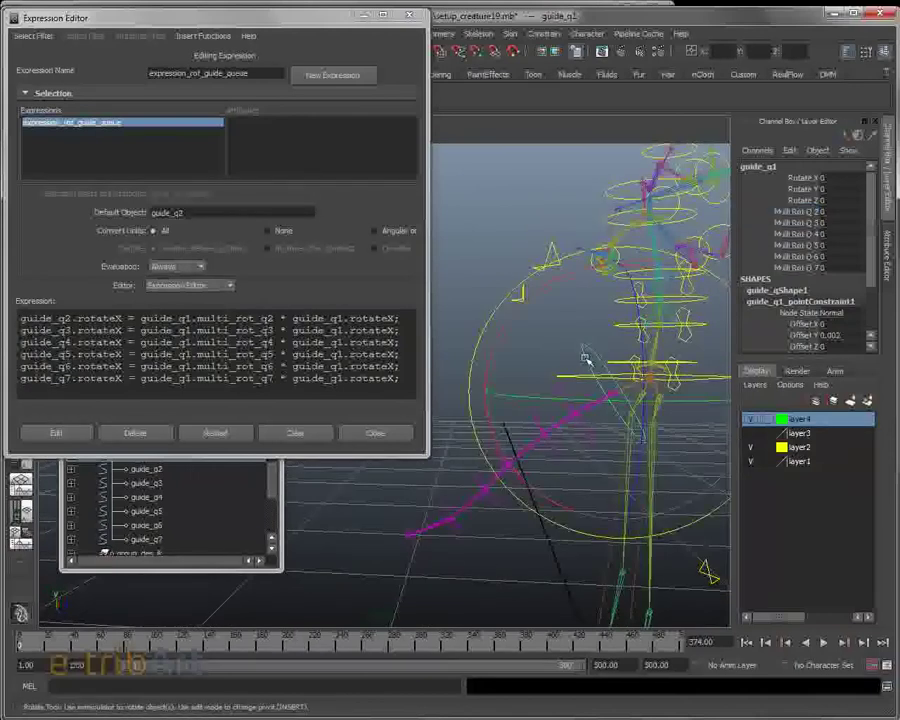
drag(508, 325, 545, 338)
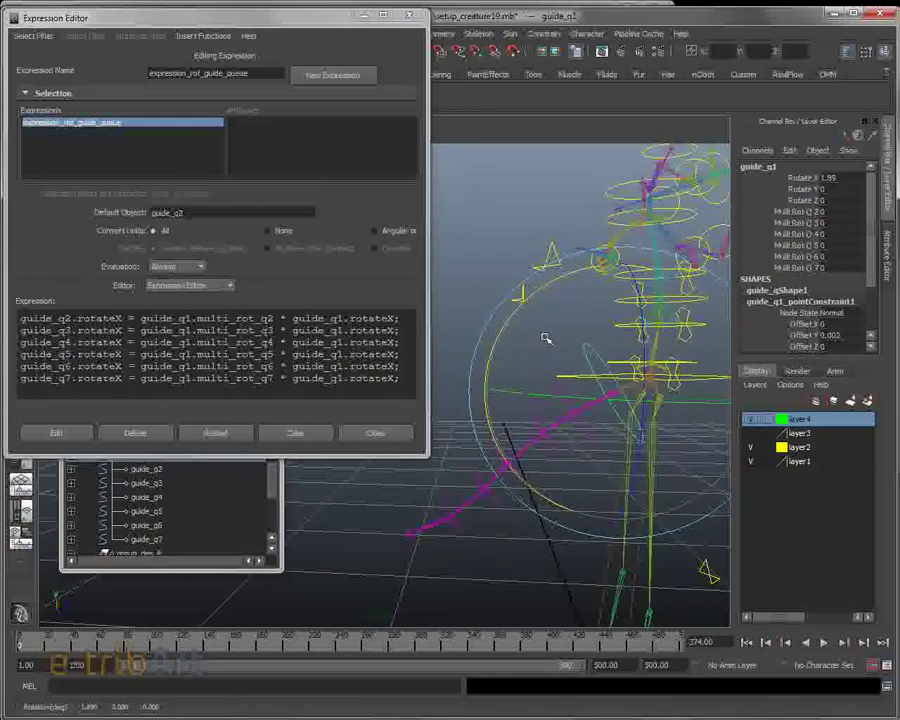
key(ctrl+z)
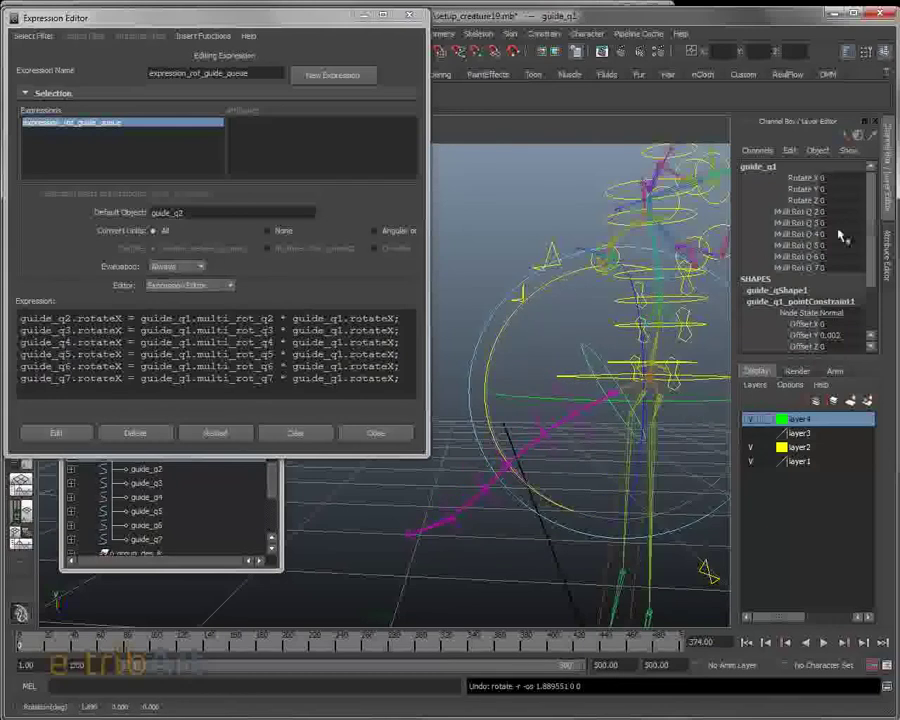
Set guide_q1's Multi Rot Q2 through Q7 to 1, test a rotation of about 7.7° around X and undo that rotation.
drag(790, 212, 795, 267)
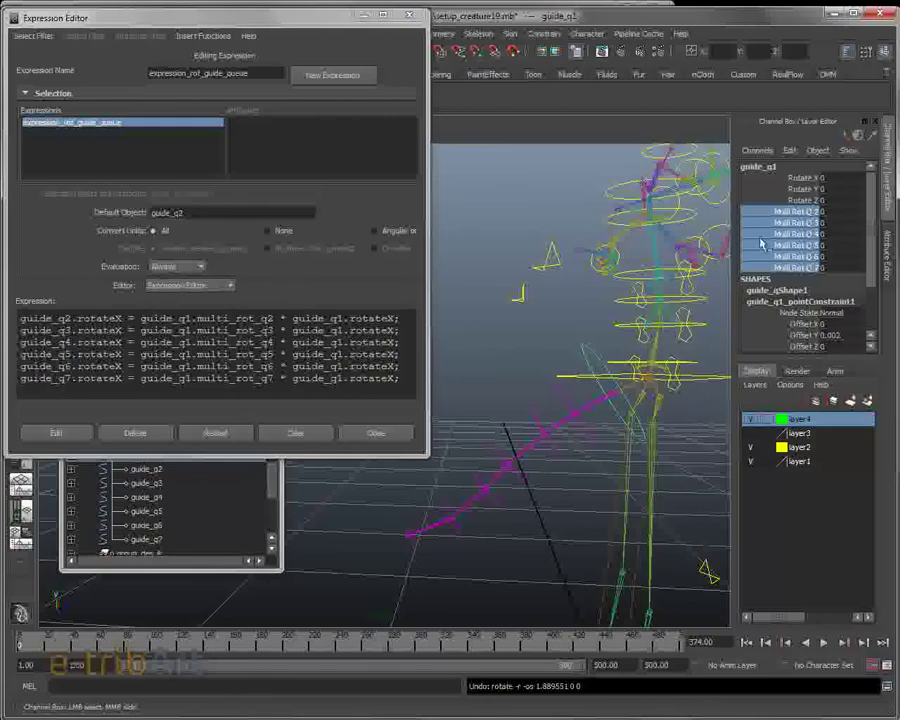
drag(855, 211, 855, 267)
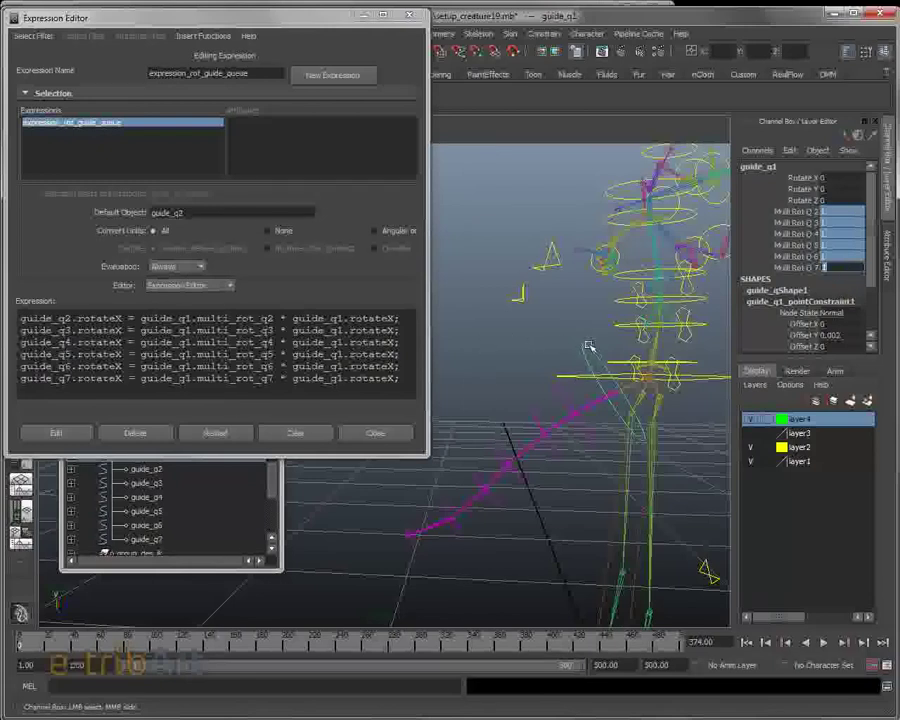
key(e)
drag(510, 323, 540, 322)
key(ctrl+z)
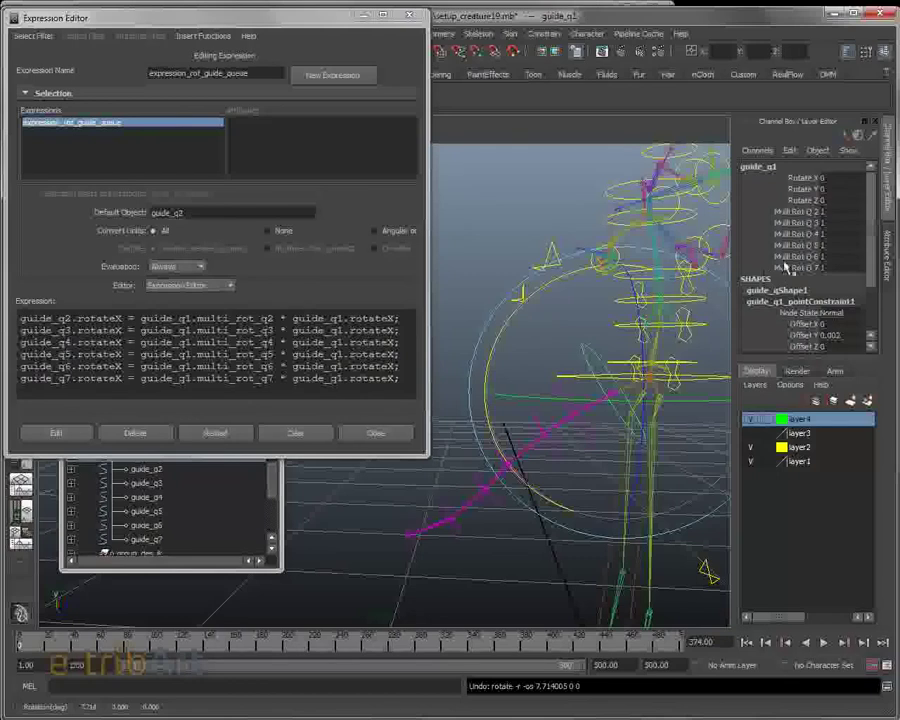
Set guide_q1's Multi Rot Q2 to 1.5, Q3 to 1.8, and Q4, Q5 and Q6 to 2.
double_click(836, 211)
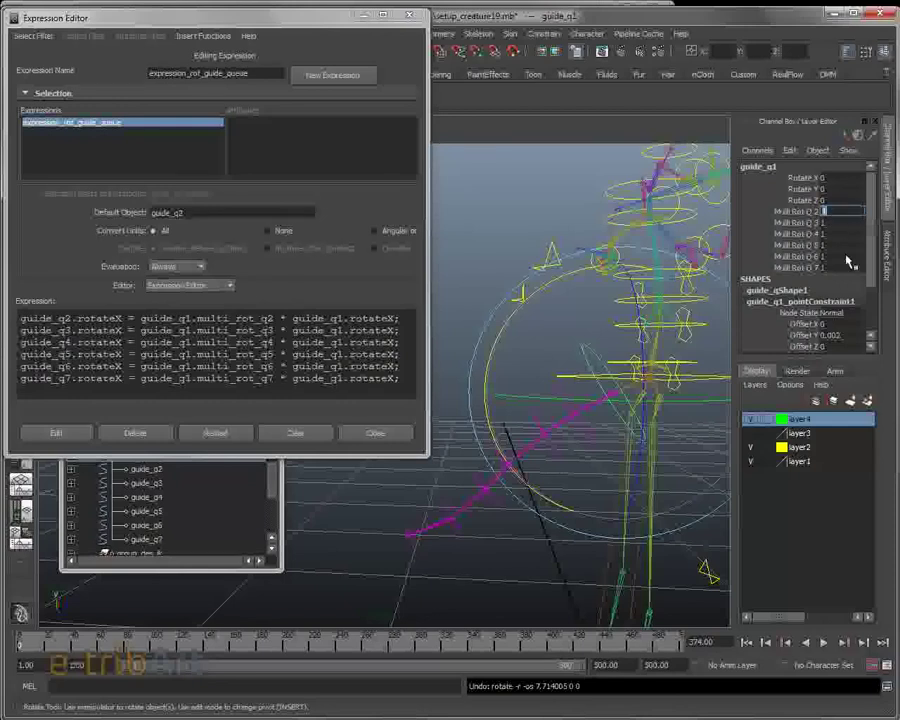
text(1.5)
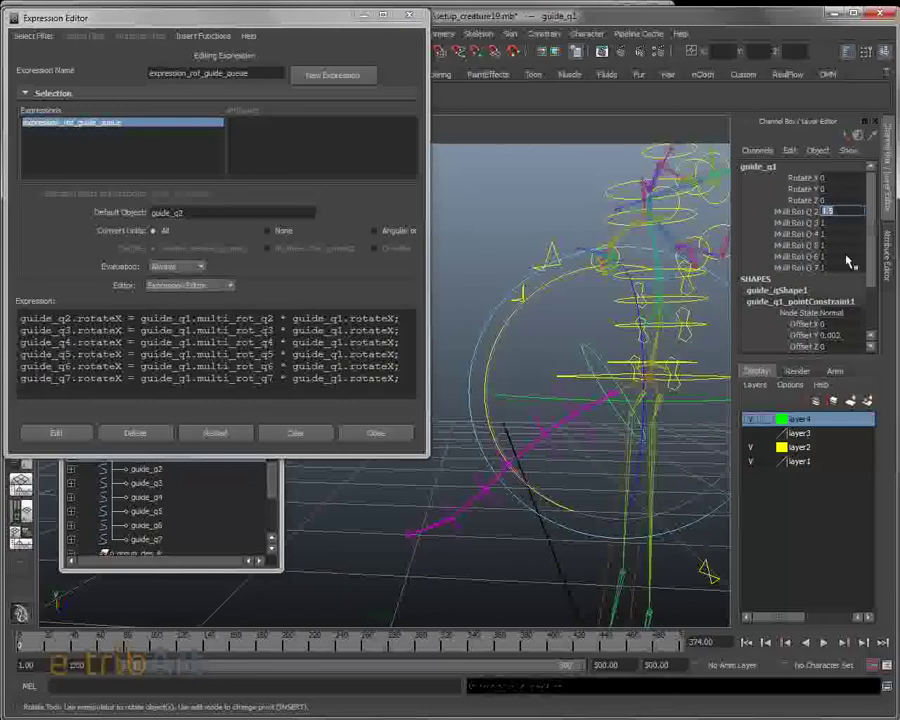
key(Tab)
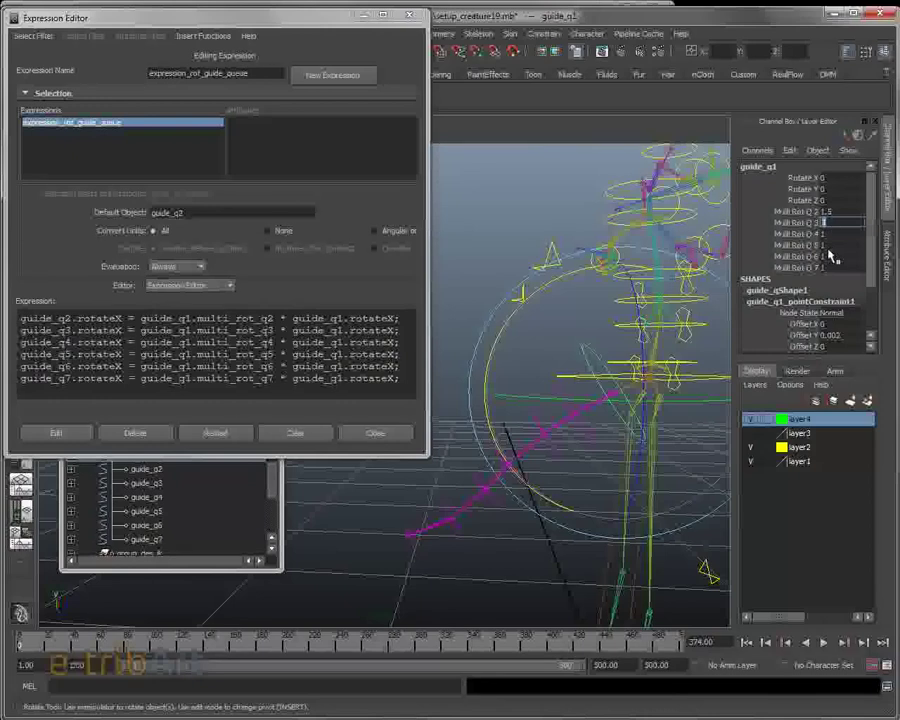
text(1.8)
key(Tab)
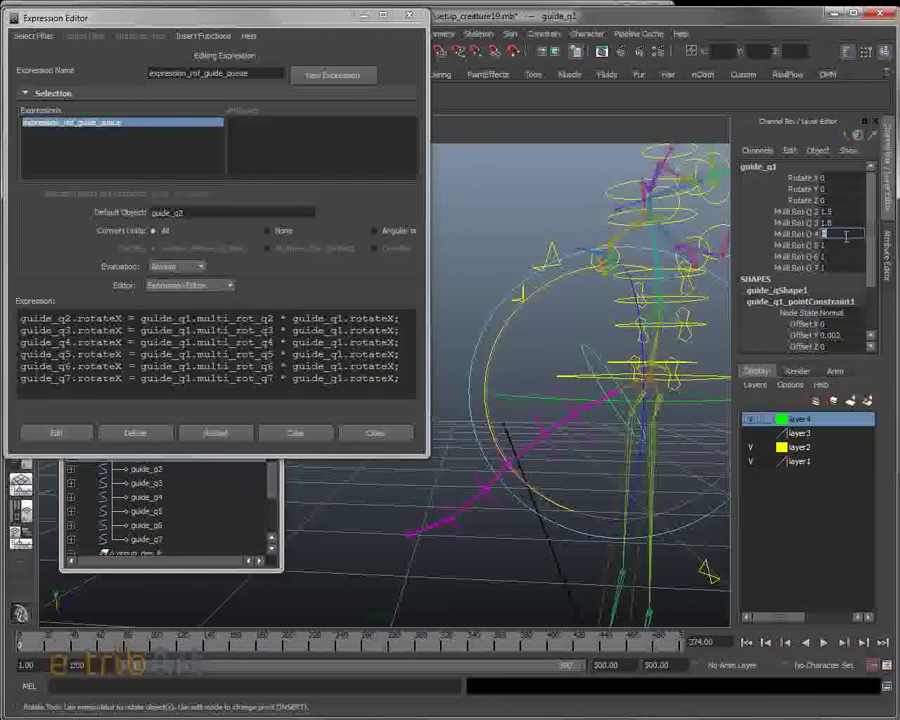
text(1)
key(Tab)
text(2)
key(Tab)
text(2)
key(Tab)
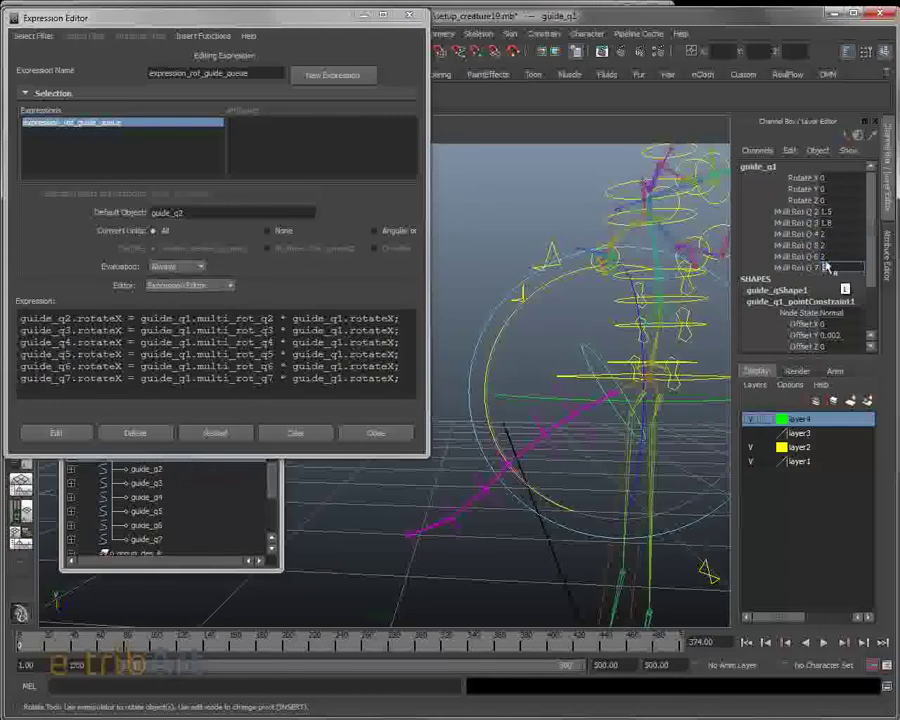
Set Multi Rot Q7 to 0 and Q6 to 3, and rotate guide_q1 to about 21.5° around X to test the tail.
mouse_move(430, 540)
alt+mouse_down()
mouse_move(438, 545)
mouse_move(414, 541)
alt+mouse_up()
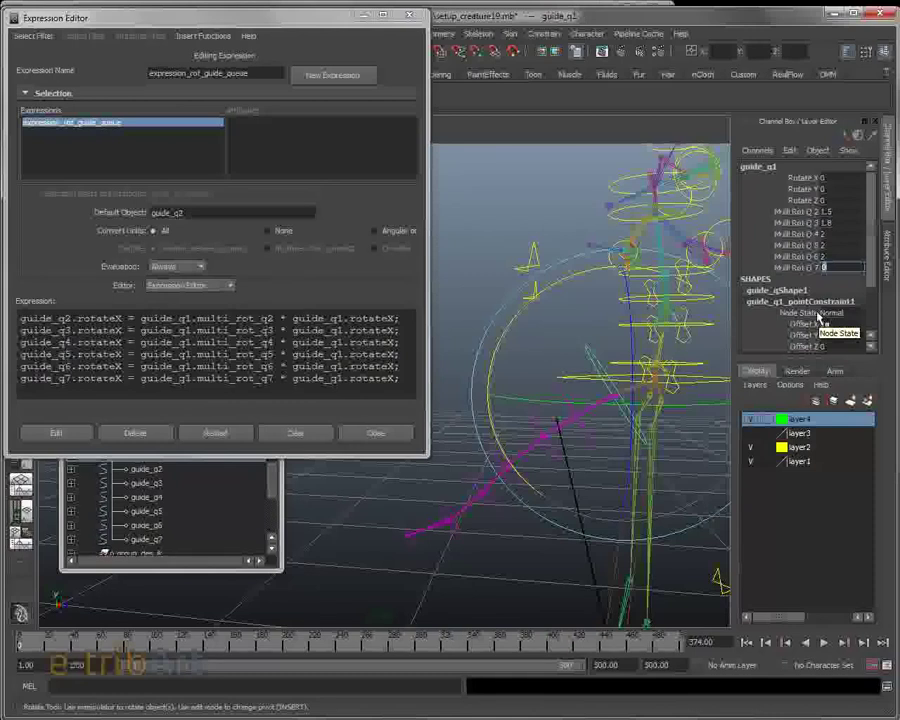
click(840, 257)
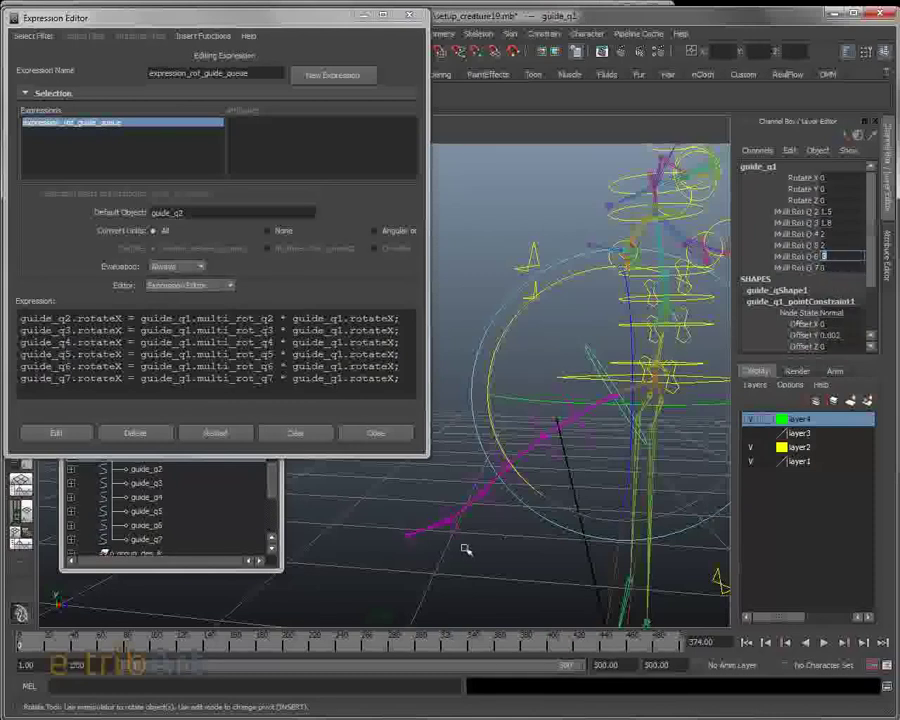
click(517, 306)
click(606, 368)
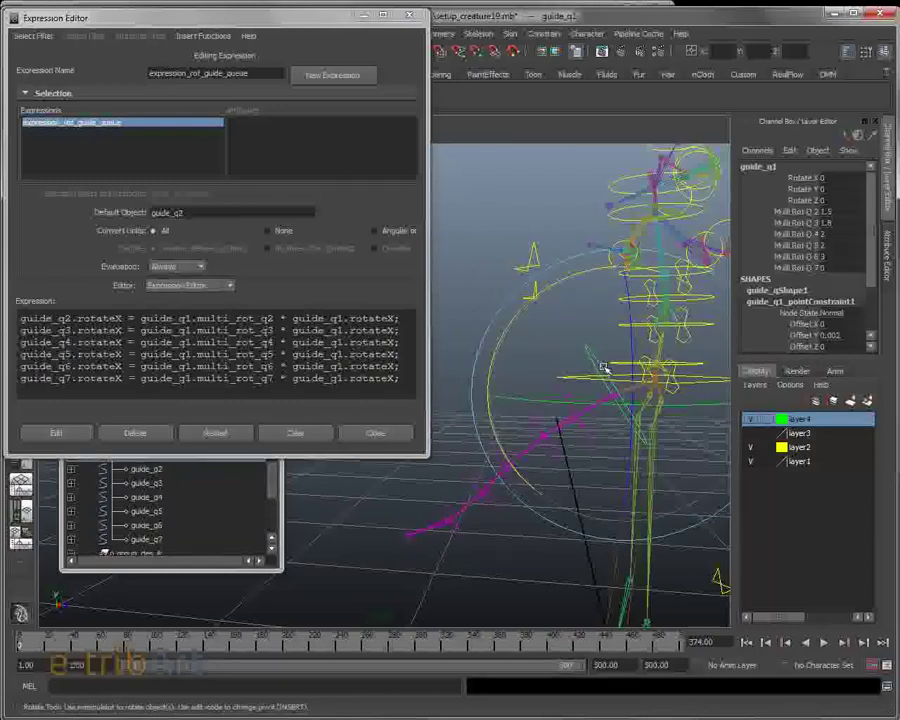
drag(519, 316, 573, 307)
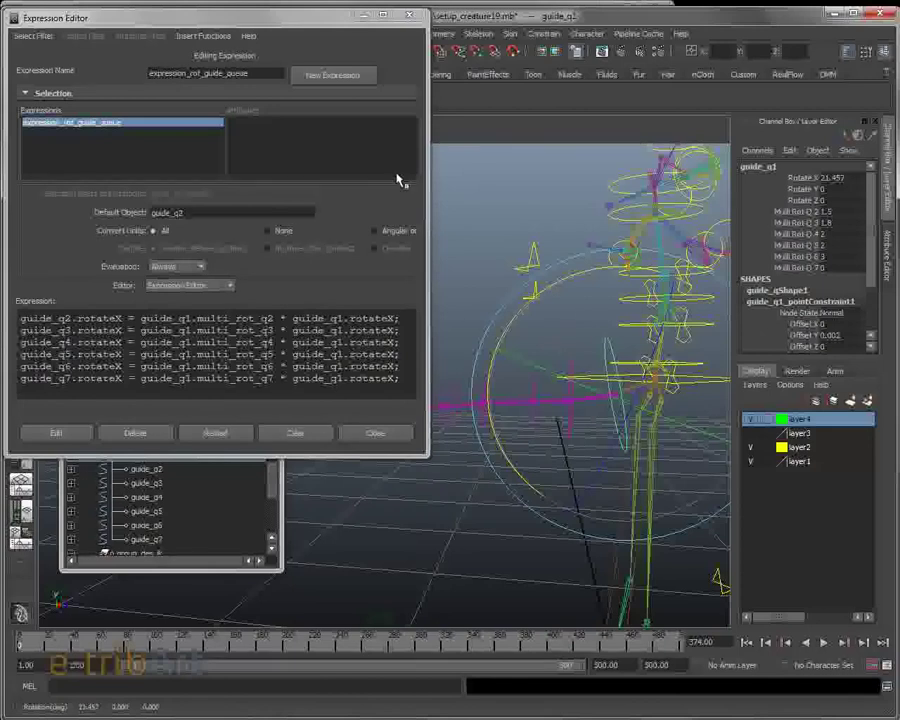
With the Expression Editor moved off the tail, set Multi Rot Q6 to 4, Q5 to 3 and Q4 to 2.5, and test by freely rotating guide_q1.
drag(323, 24, 370, 628)
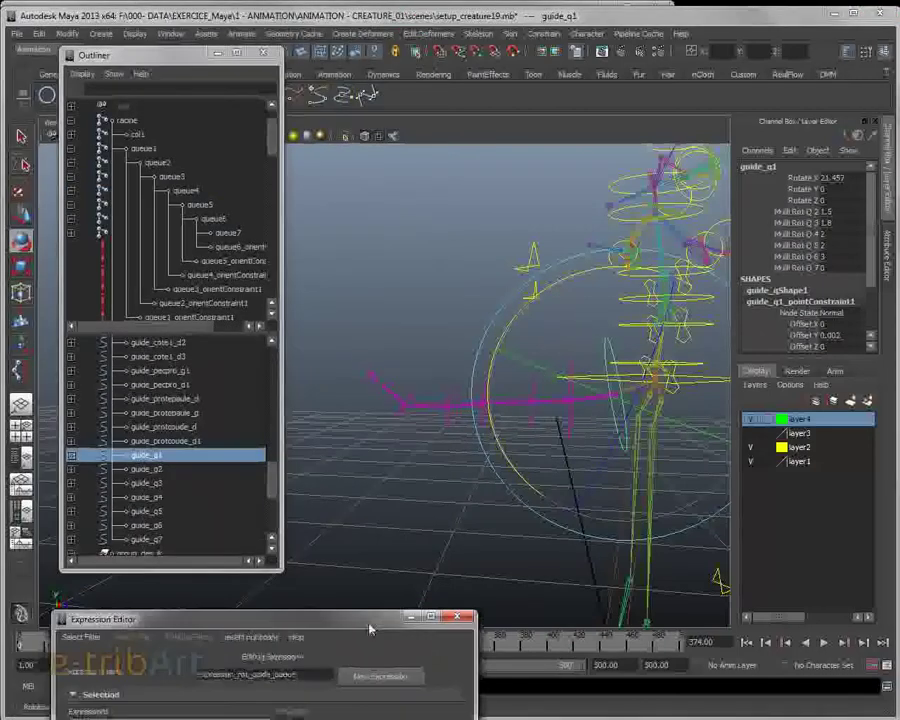
alt+drag(434, 504, 368, 395)
double_click(825, 256)
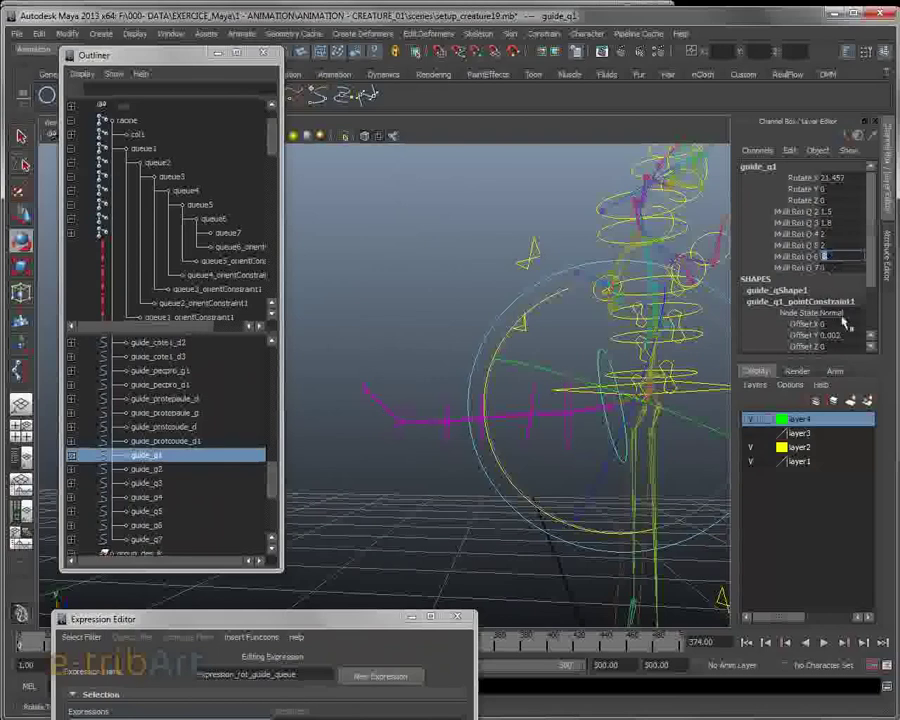
text(4)
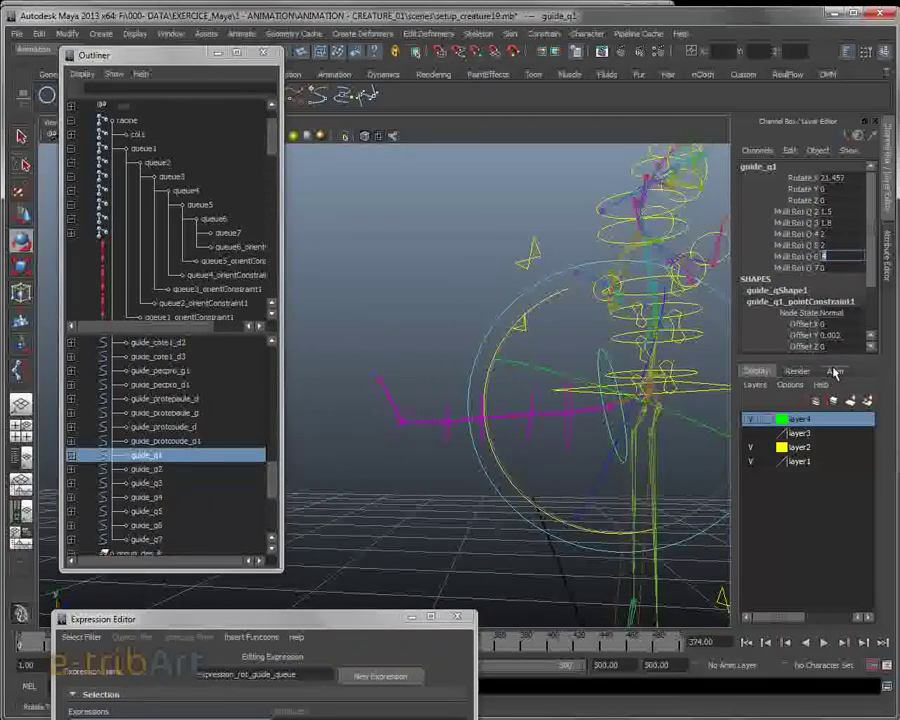
double_click(822, 245)
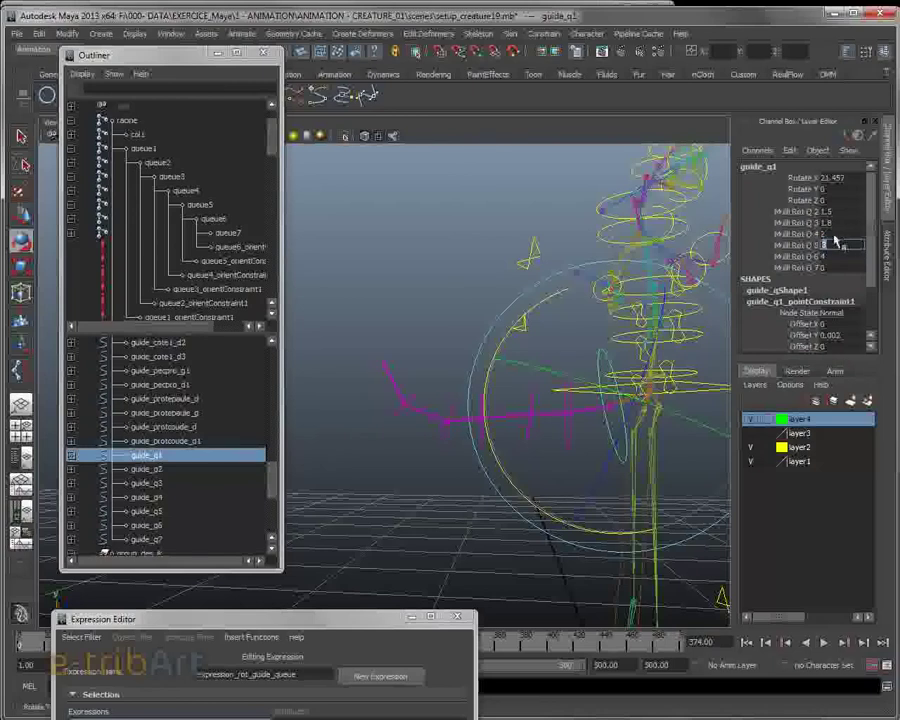
text(3)
double_click(835, 234)
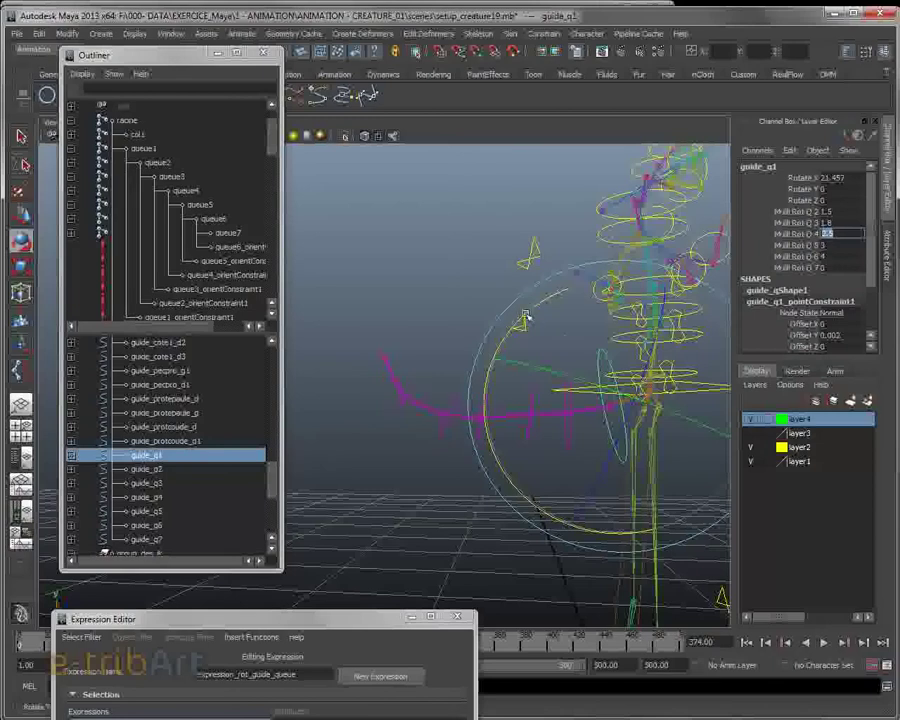
drag(543, 306, 536, 348)
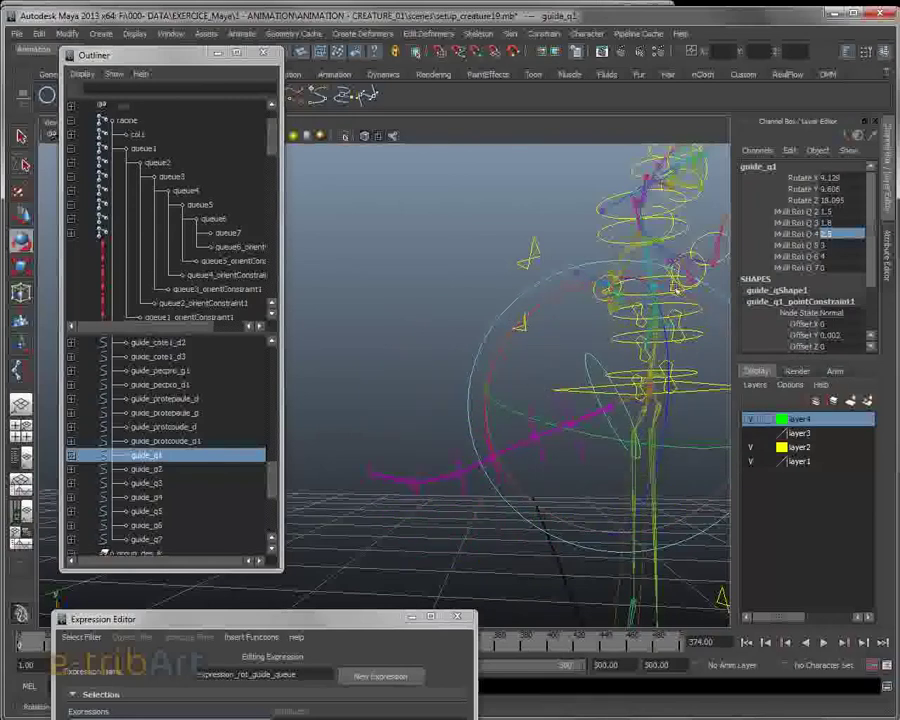
Zero guide_q1's rotations and rotate it about 12.4° around X, with layer3 displayed to check the curl on the creature's tail.
text(0)
key(Return)
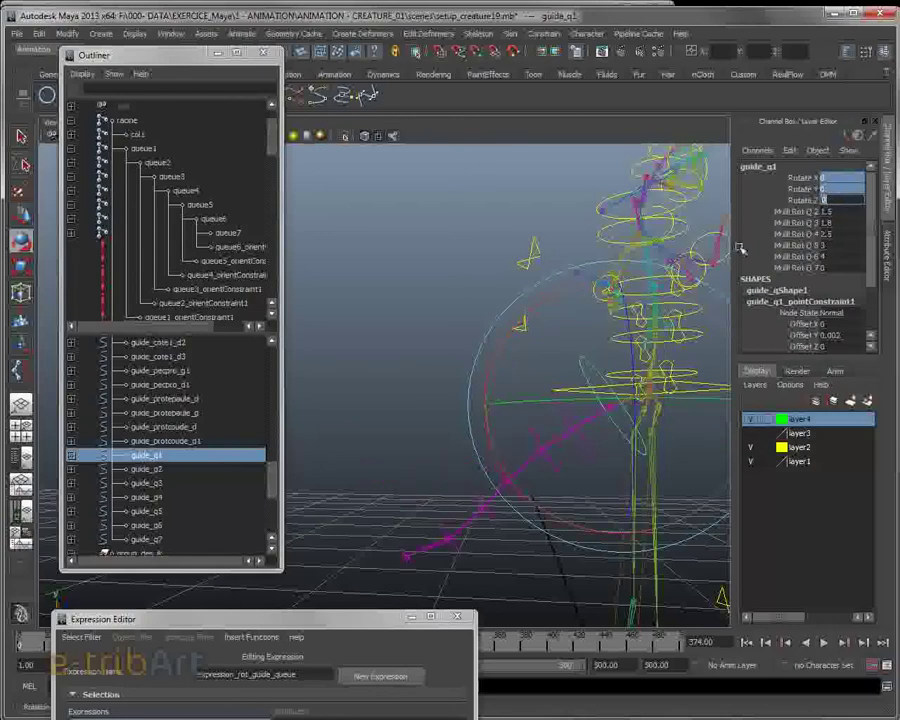
alt+drag(536, 373, 476, 336)
middle_drag(476, 336, 530, 398)
mouse_move(530, 398)
alt+mouse_down()
mouse_move(518, 426)
mouse_move(524, 422)
alt+mouse_up()
click(752, 433)
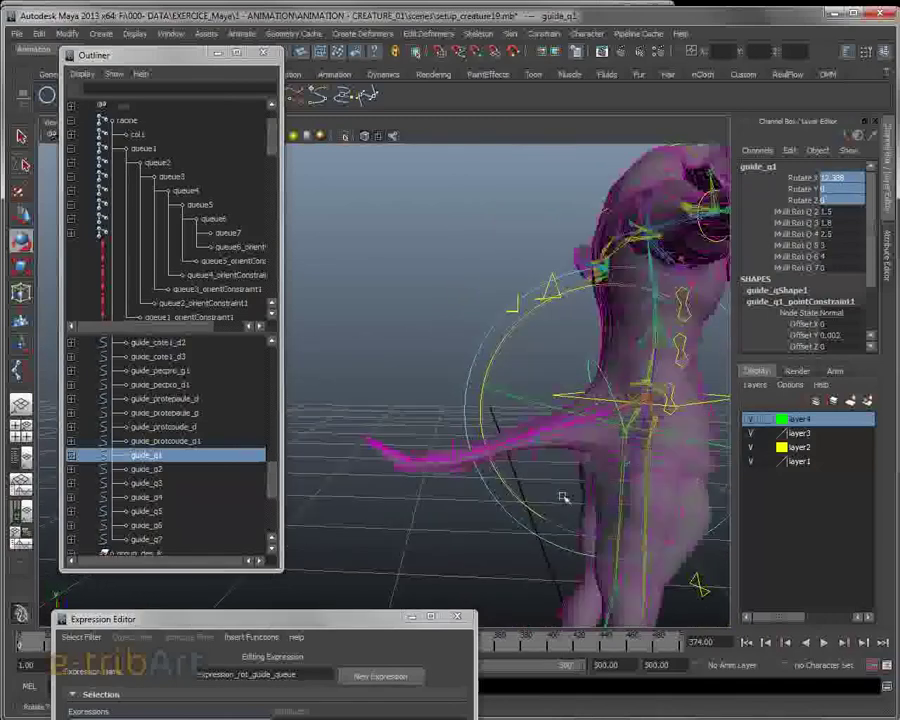
drag(489, 367, 560, 520)
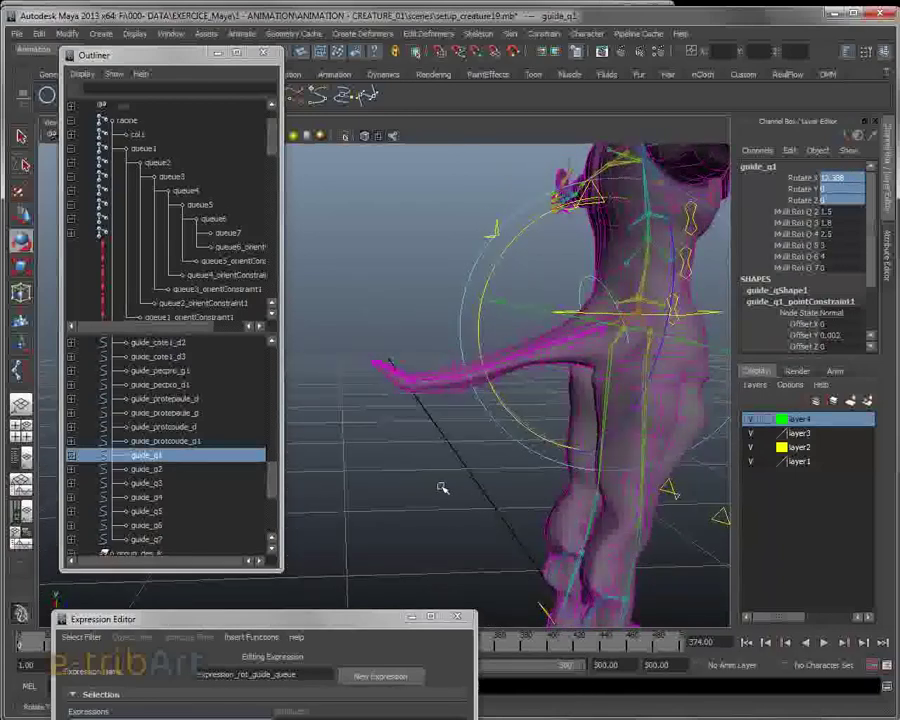
Reset guide_q1's Rotate X to 0 and inspect the tail mesh in its rest pose.
click(848, 178)
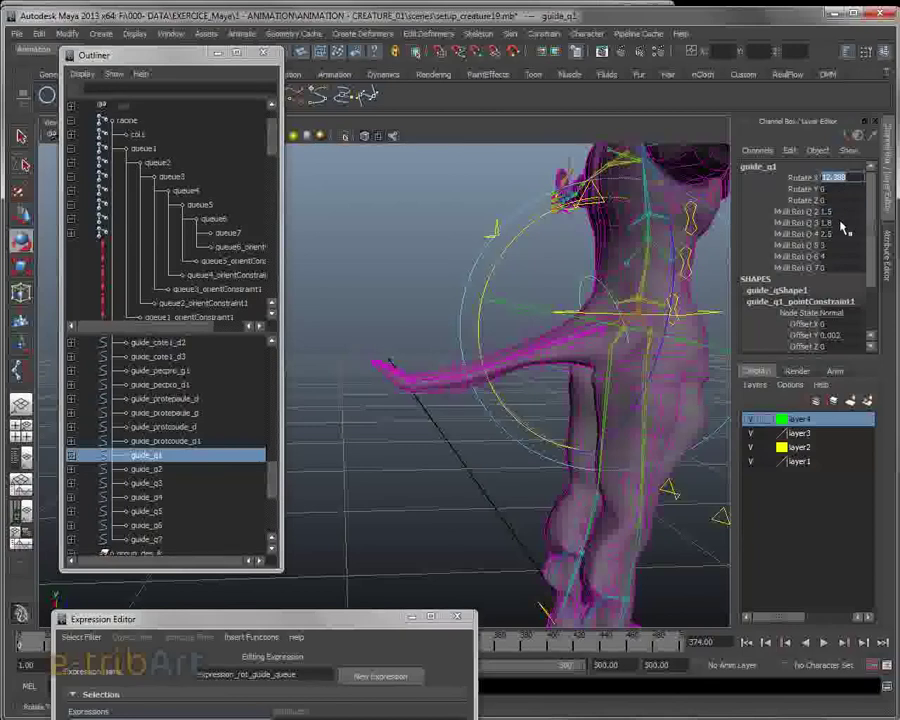
text(0)
key(Return)
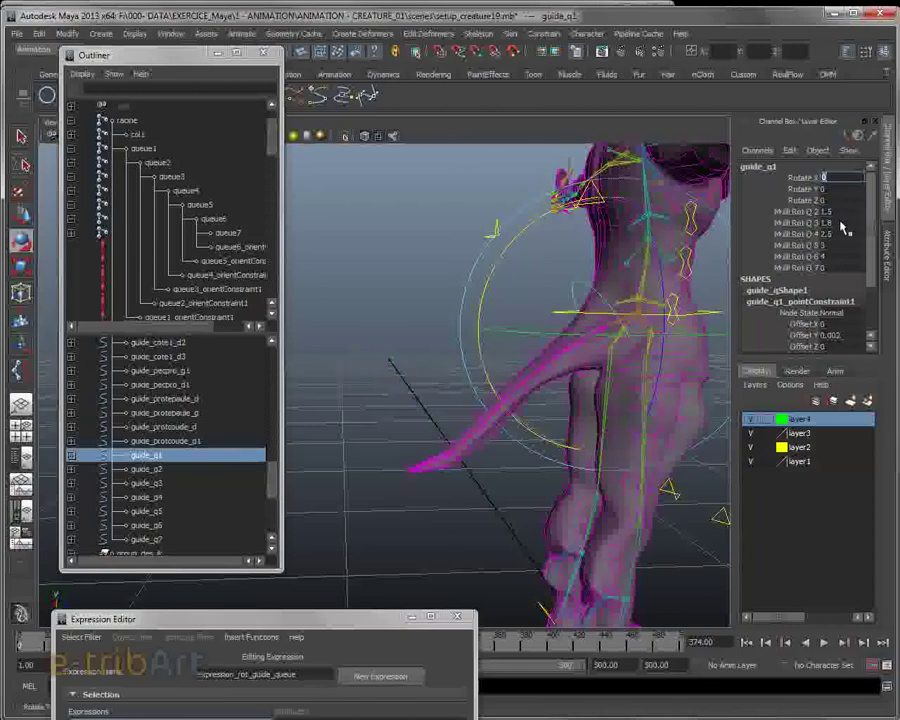
alt+drag(542, 424, 466, 422)
alt+drag(489, 463, 528, 480)
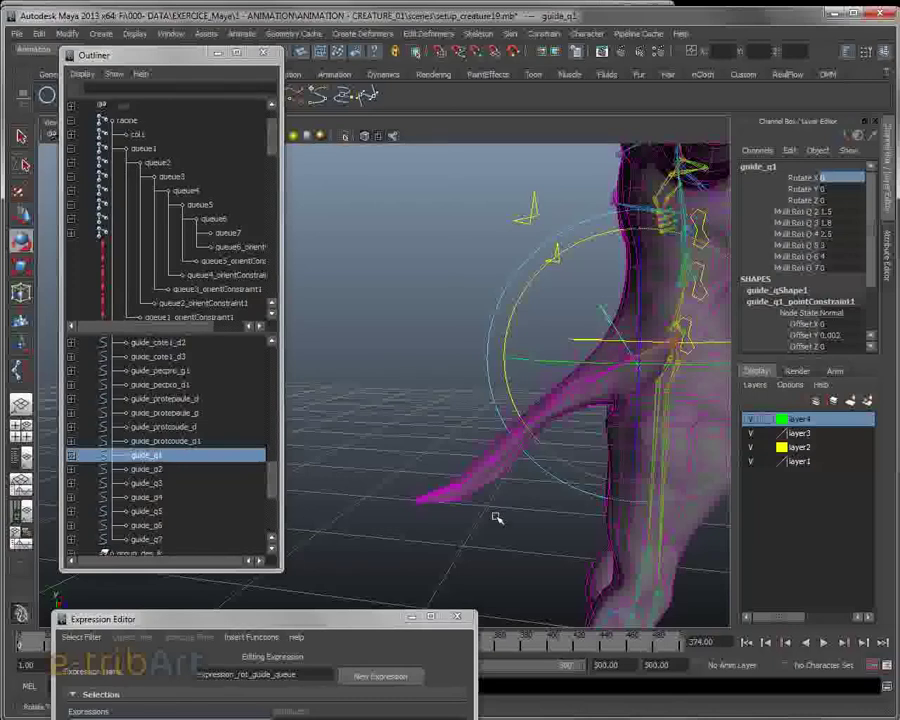
alt+drag(496, 519, 499, 506)
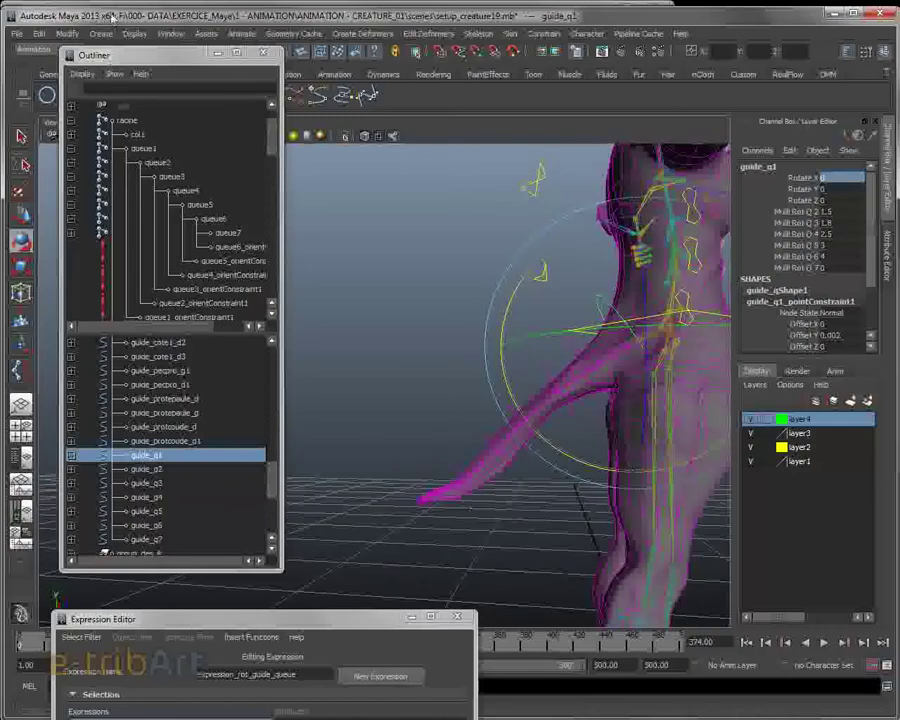
Hide the viewport grid and layer3, leaving the tail's joints and guides displayed.
click(133, 34)
click(144, 53)
mouse_move(436, 388)
alt+mouse_down()
mouse_move(427, 398)
mouse_move(428, 382)
alt+mouse_up()
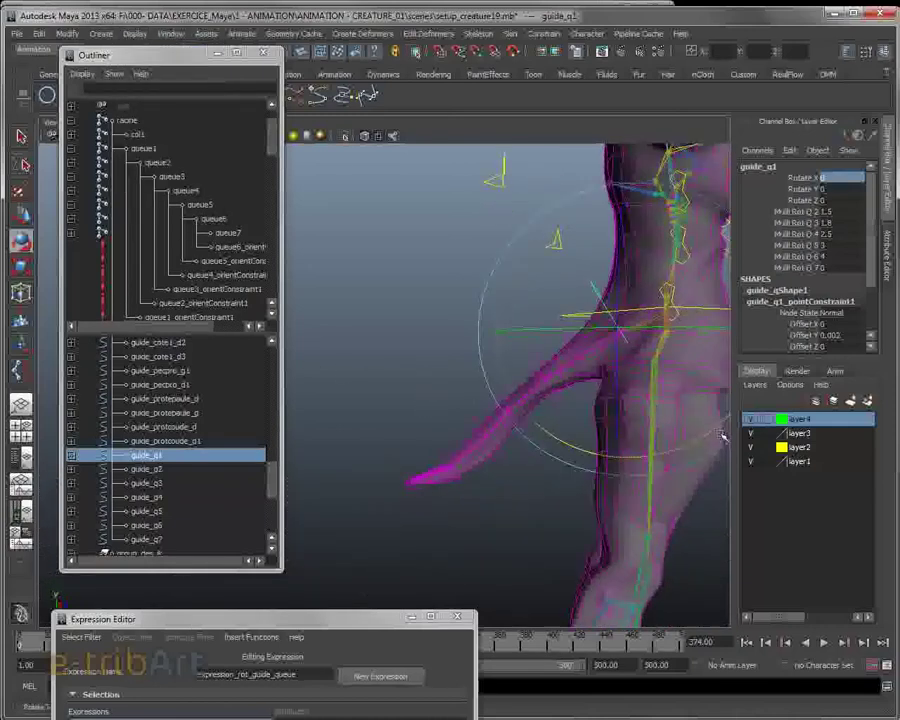
click(751, 435)
mouse_move(573, 430)
alt+mouse_down()
mouse_move(587, 434)
mouse_move(579, 436)
alt+mouse_up()
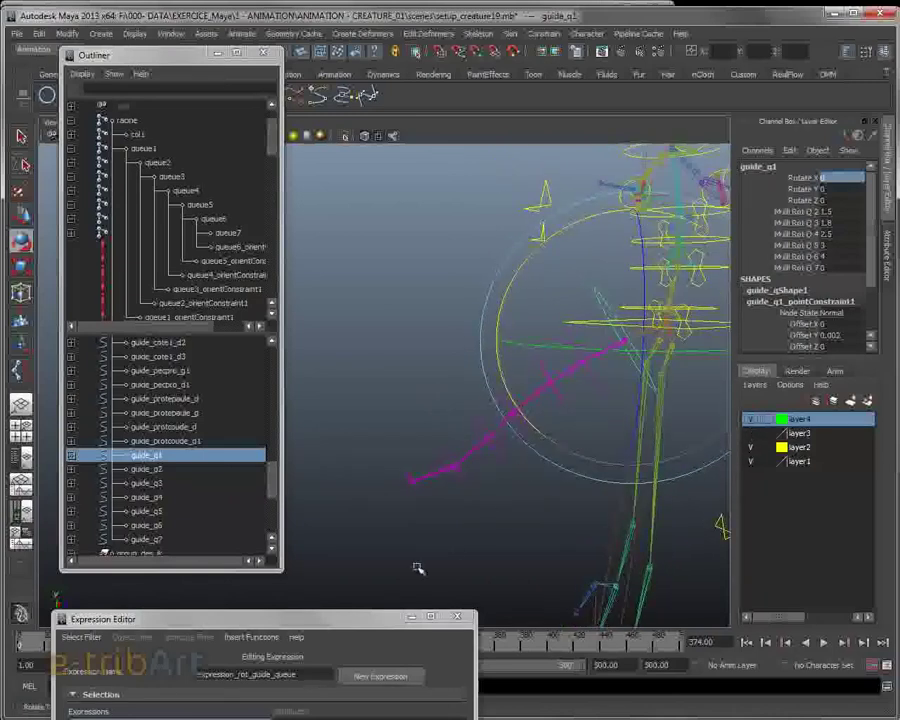
Select guide_q3 and review its line of expression_rot_guide_queue in an enlarged Expression Editor.
drag(358, 630, 406, 562)
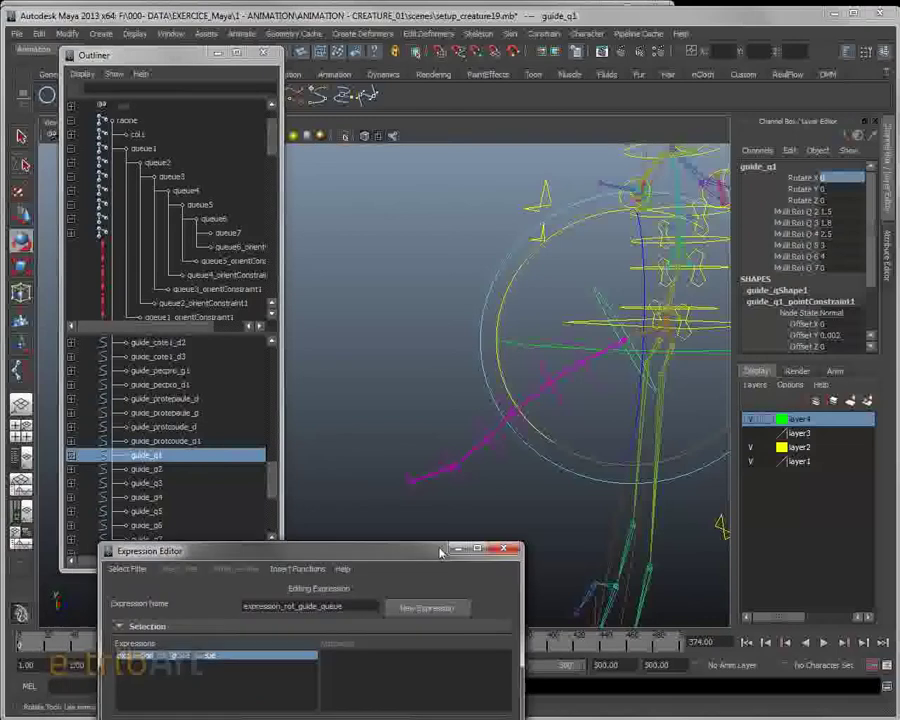
click(548, 375)
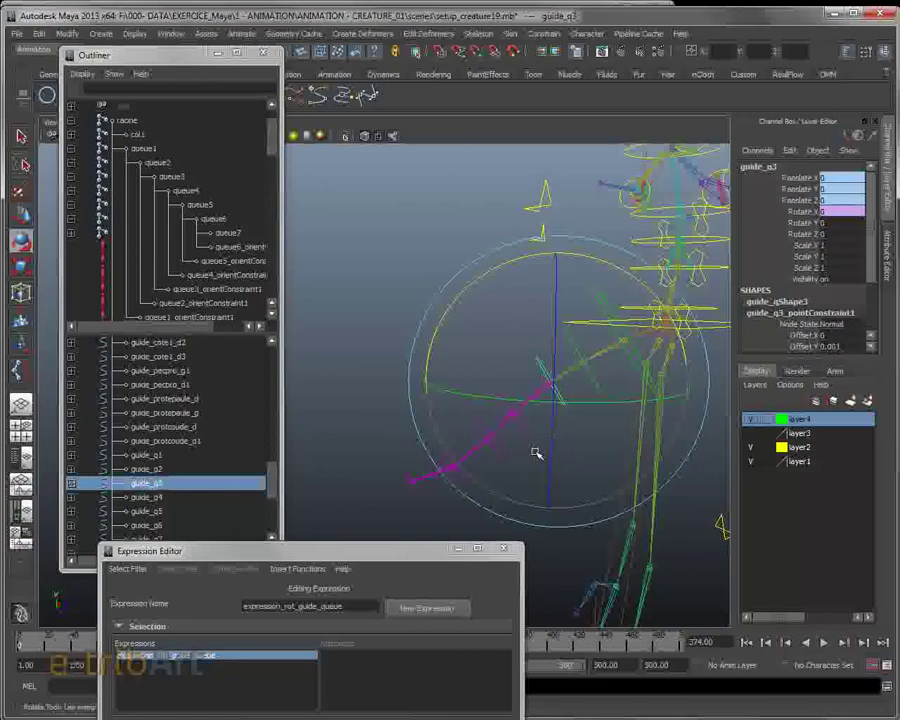
drag(412, 558, 391, 130)
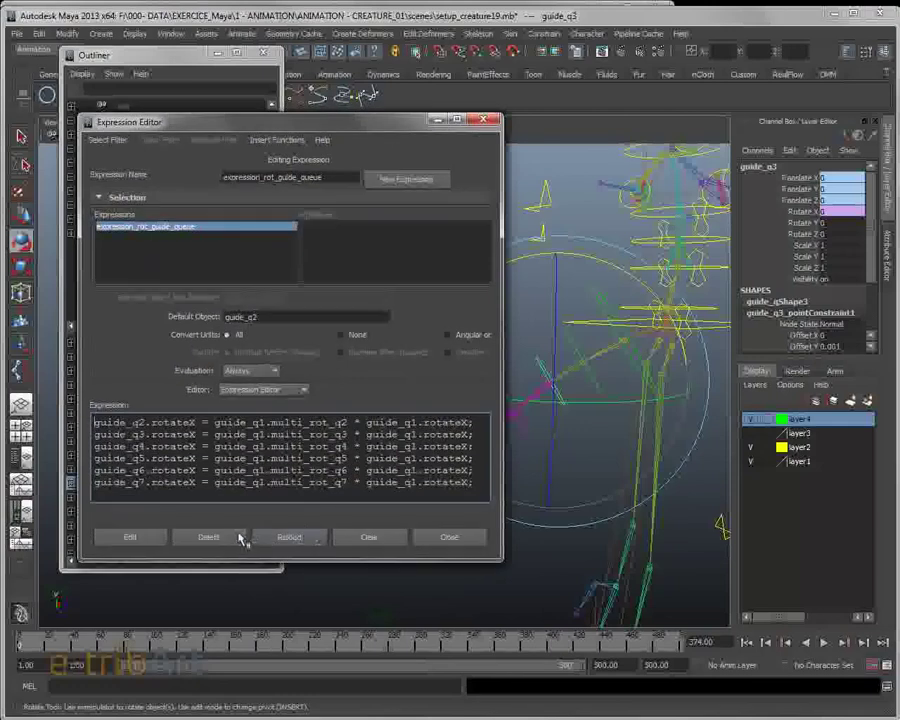
drag(500, 564, 529, 600)
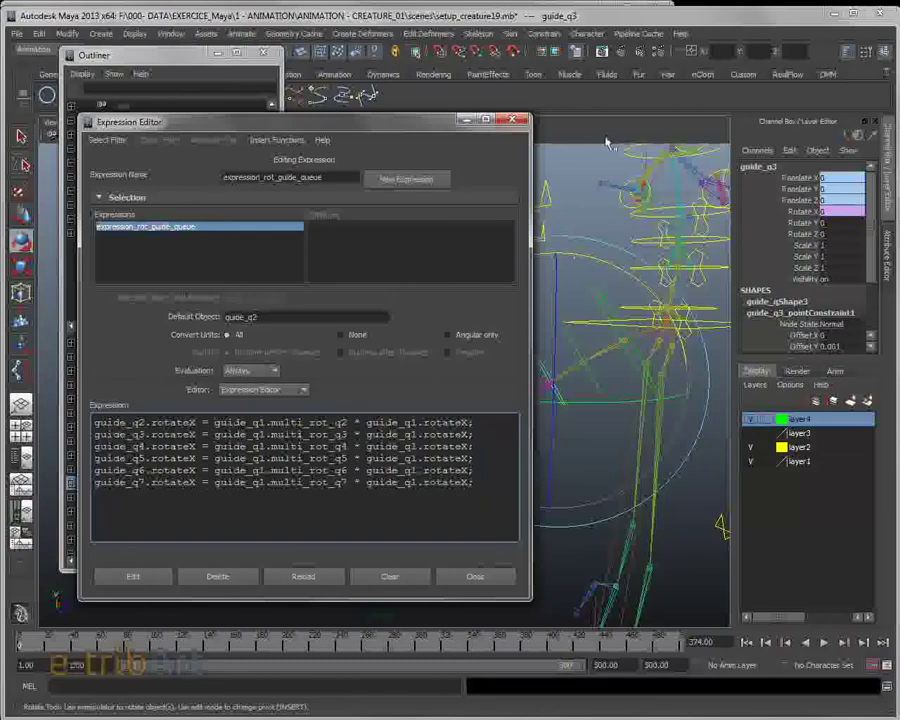
drag(439, 127, 420, 617)
Add a keyable float attribute named decal_rot_q2 to guide_q1.
click(505, 259)
click(598, 355)
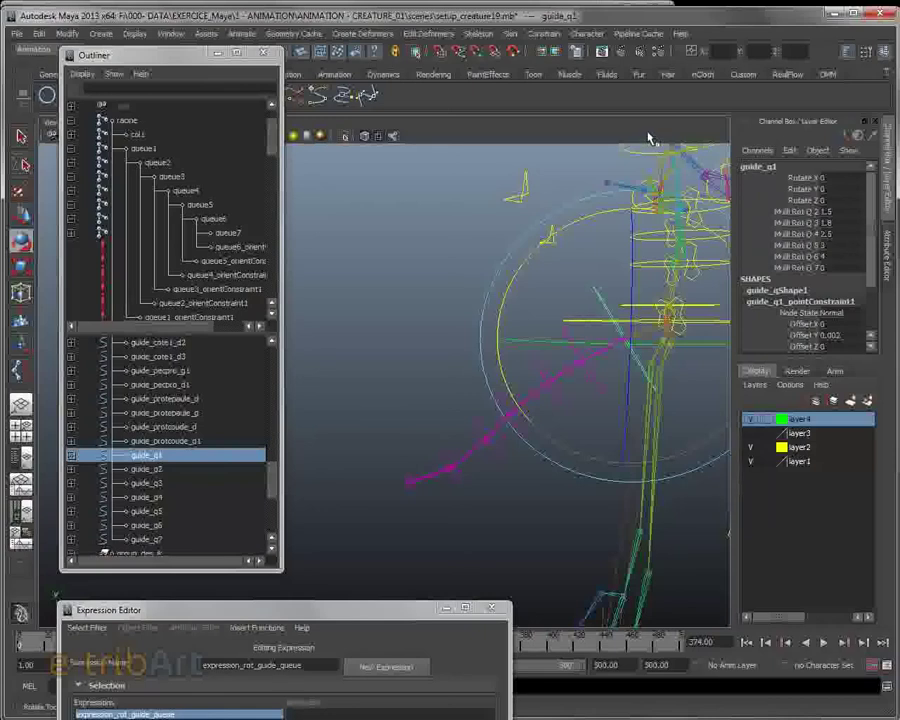
key(ctrl+a)
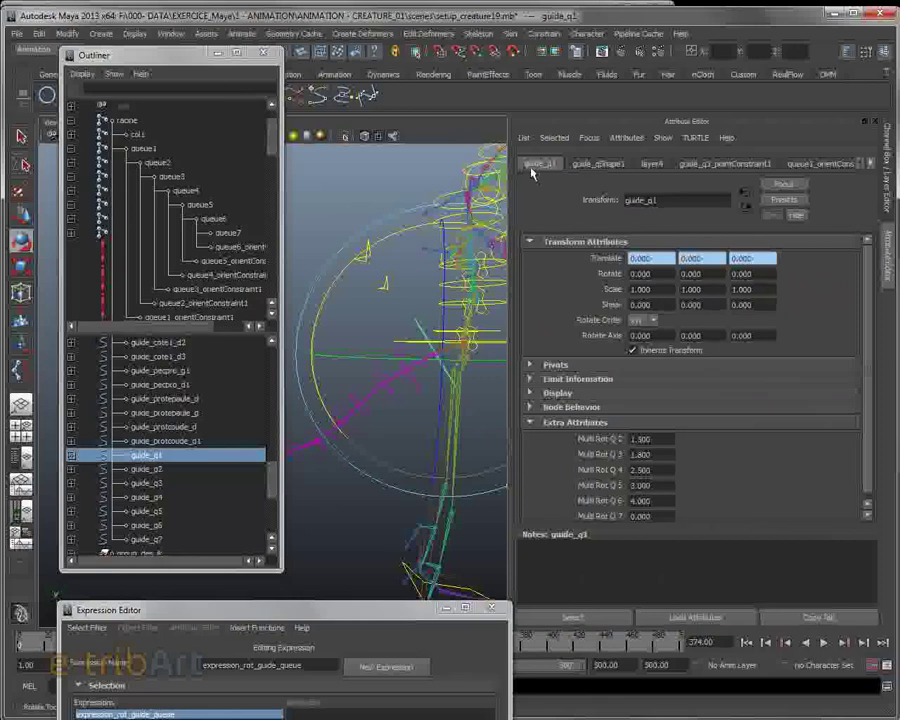
click(626, 138)
click(622, 155)
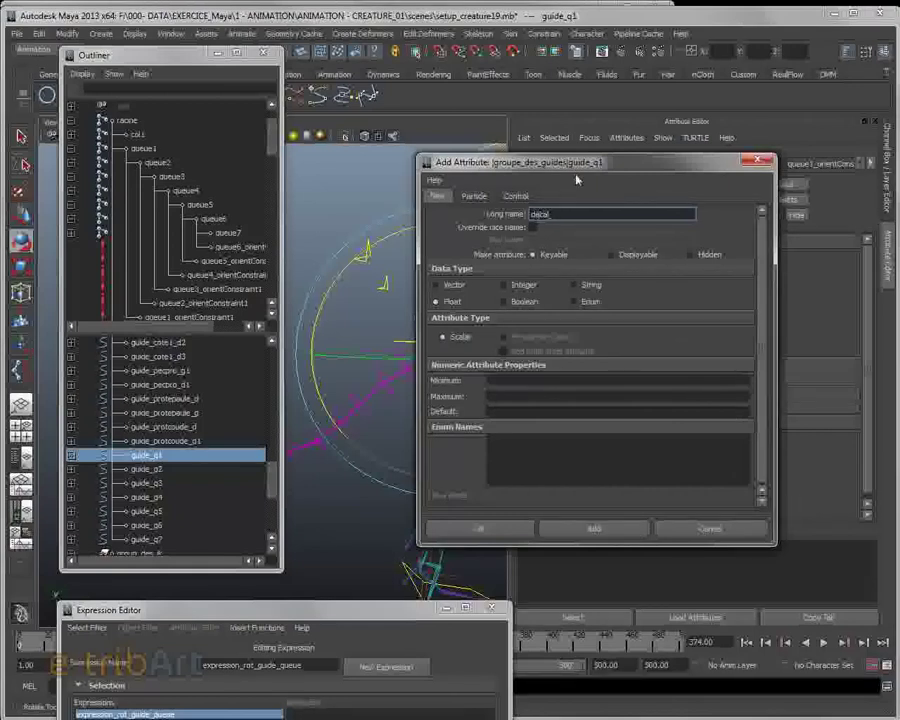
drag(577, 168, 543, 177)
text(rot_)
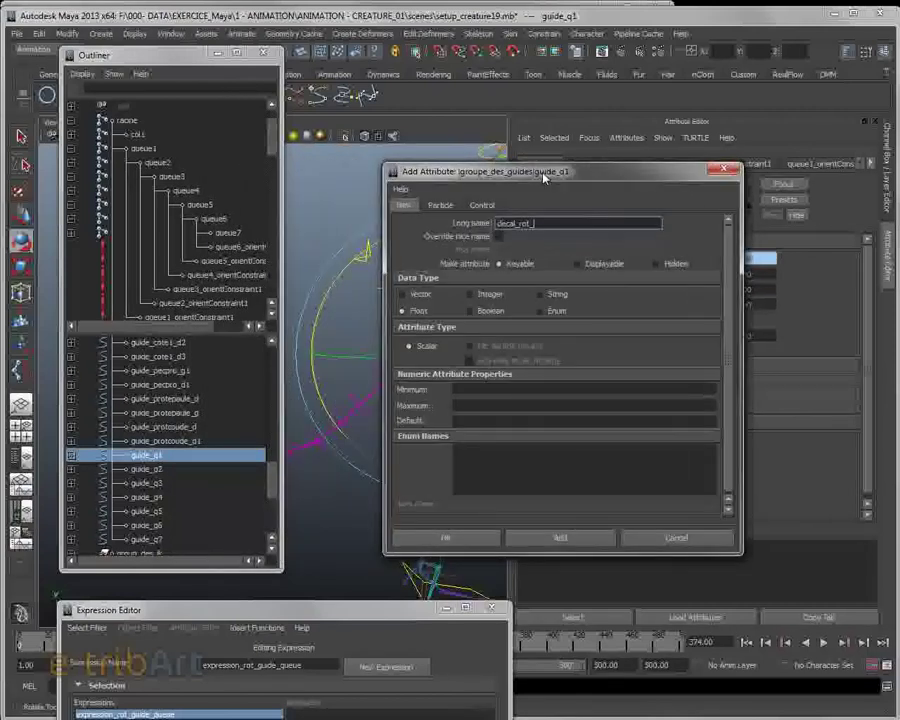
text(q2)
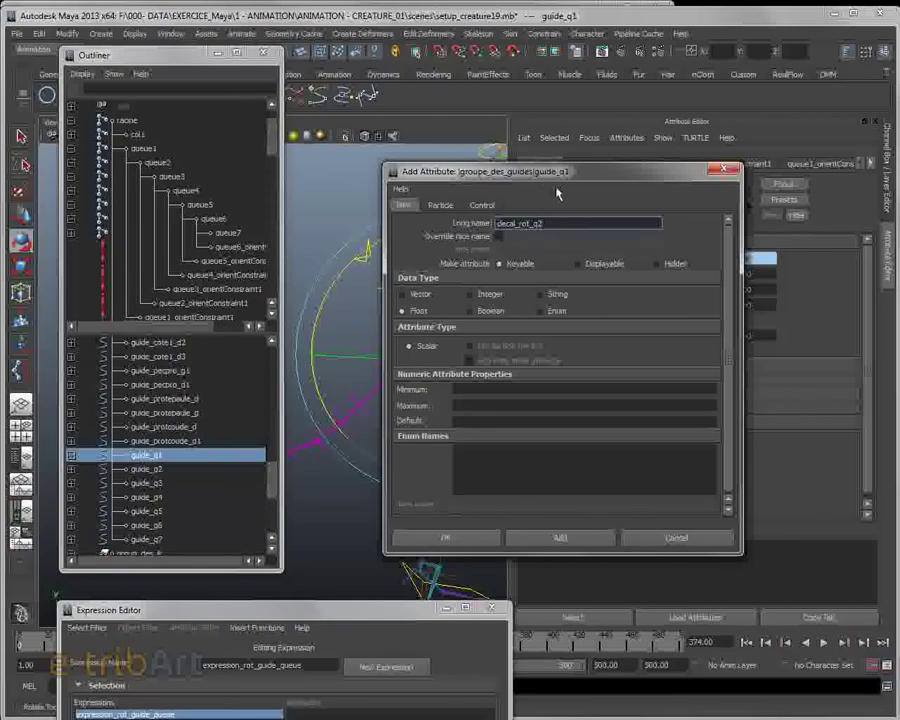
drag(560, 224, 443, 229)
key(ctrl+c)
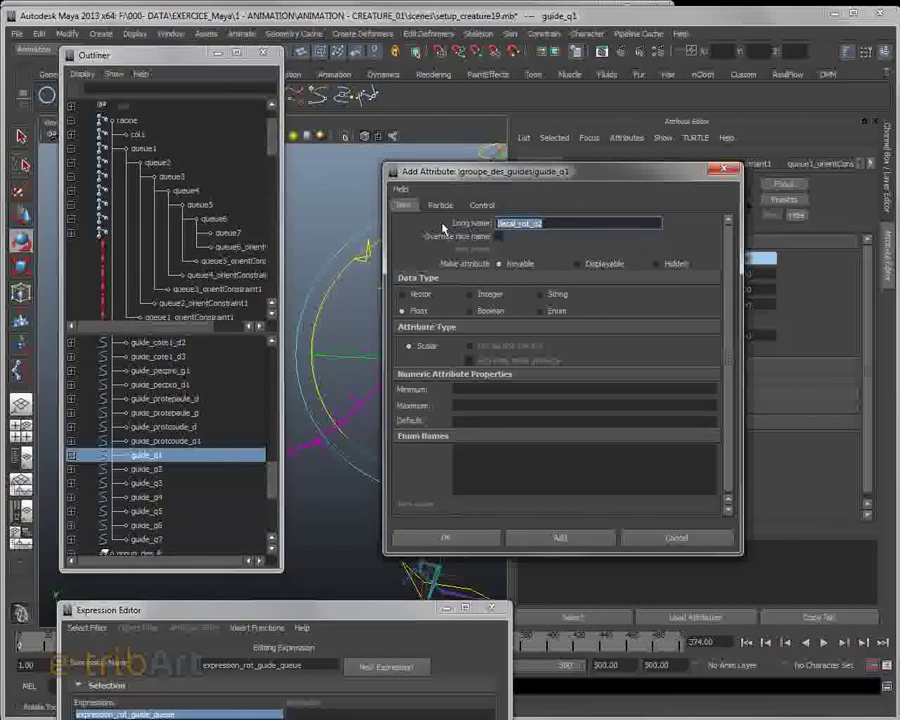
click(566, 538)
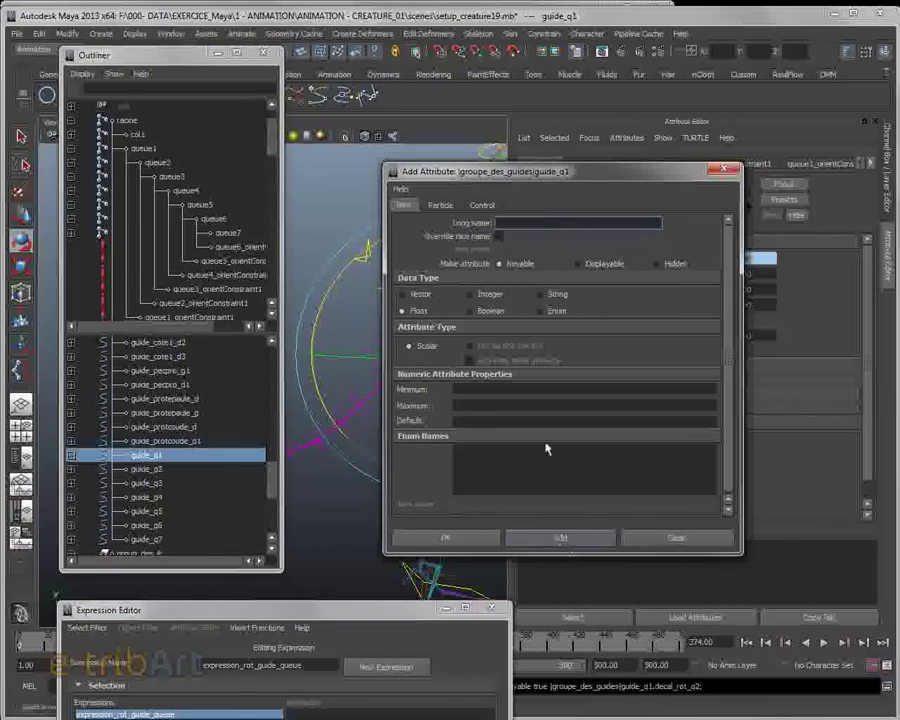
Add matching float attributes decal_rot_q3 through decal_rot_q7 to guide_q1 and finish adding attributes.
key(ctrl+v)
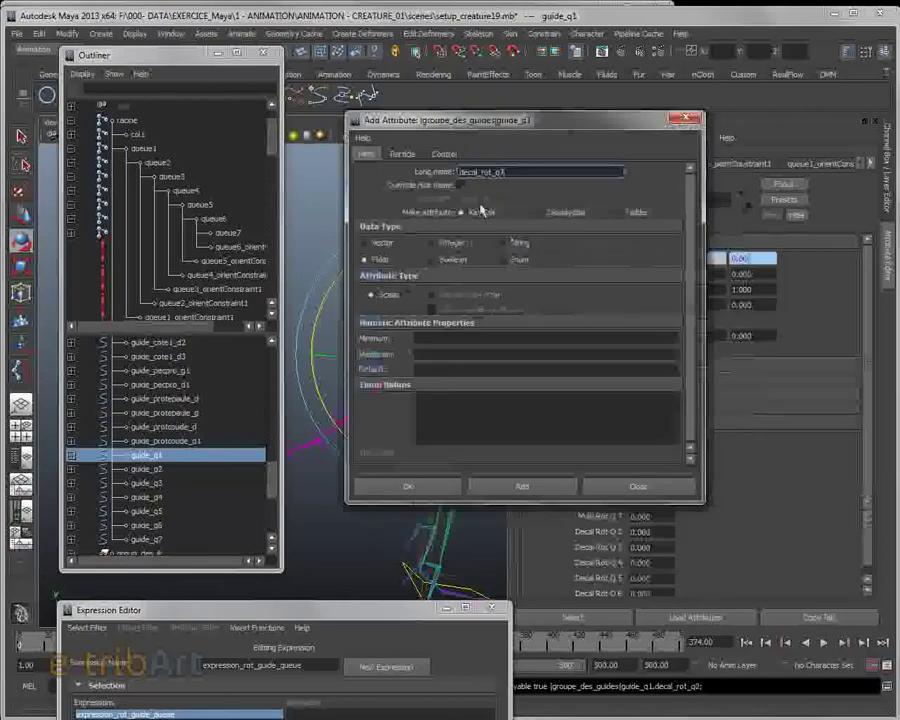
key(BackSpace)
text(7)
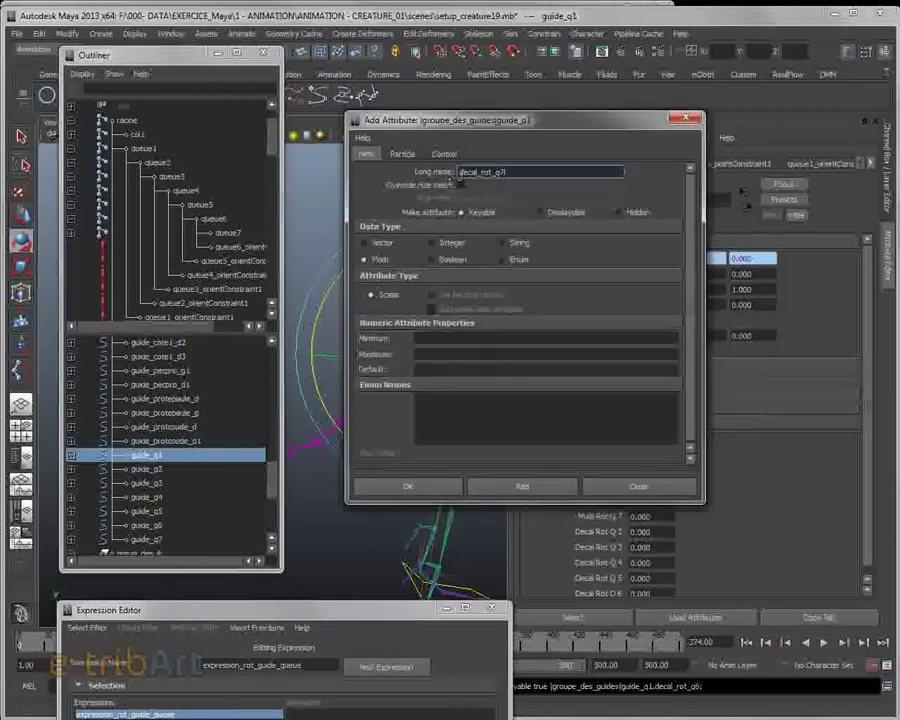
click(522, 487)
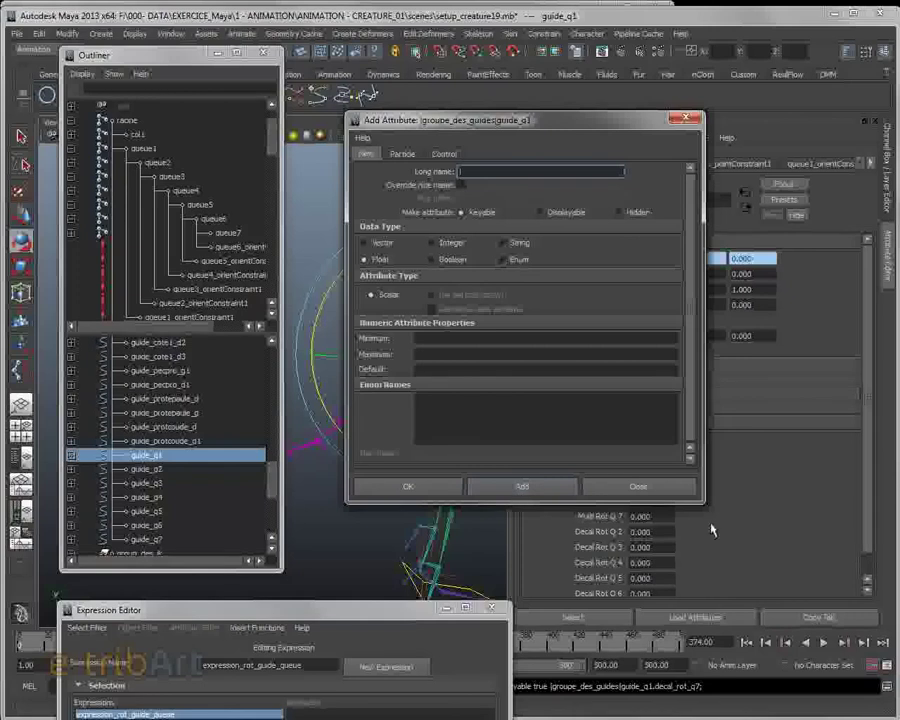
click(638, 487)
scroll(869, 543, down, 1)
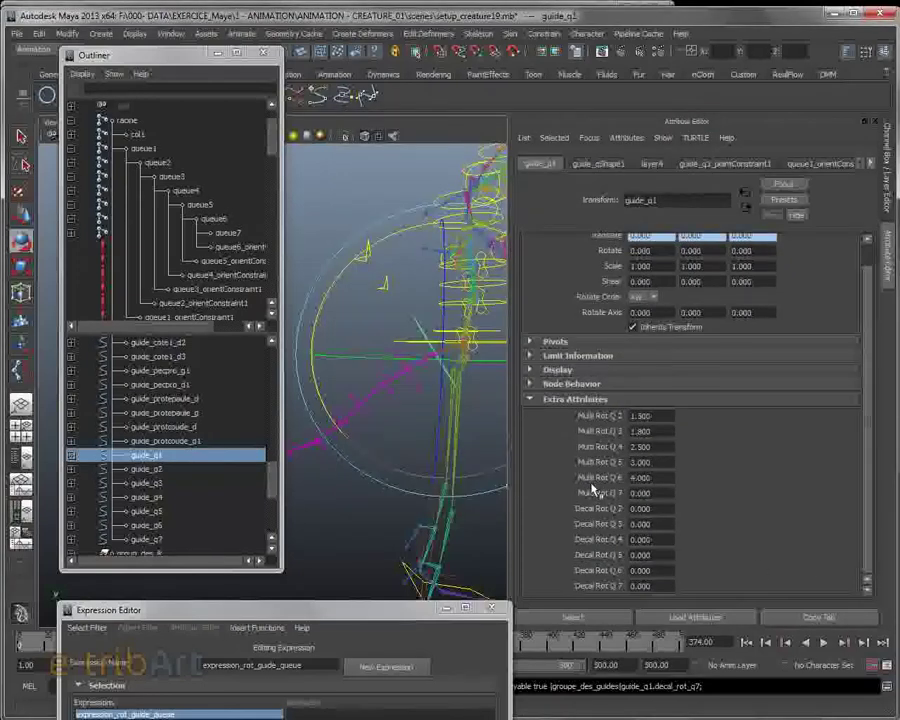
List guide_q1's attributes by object in the Expression Editor and copy the full name guide_q1.decal_rot_q2.
drag(458, 531, 418, 78)
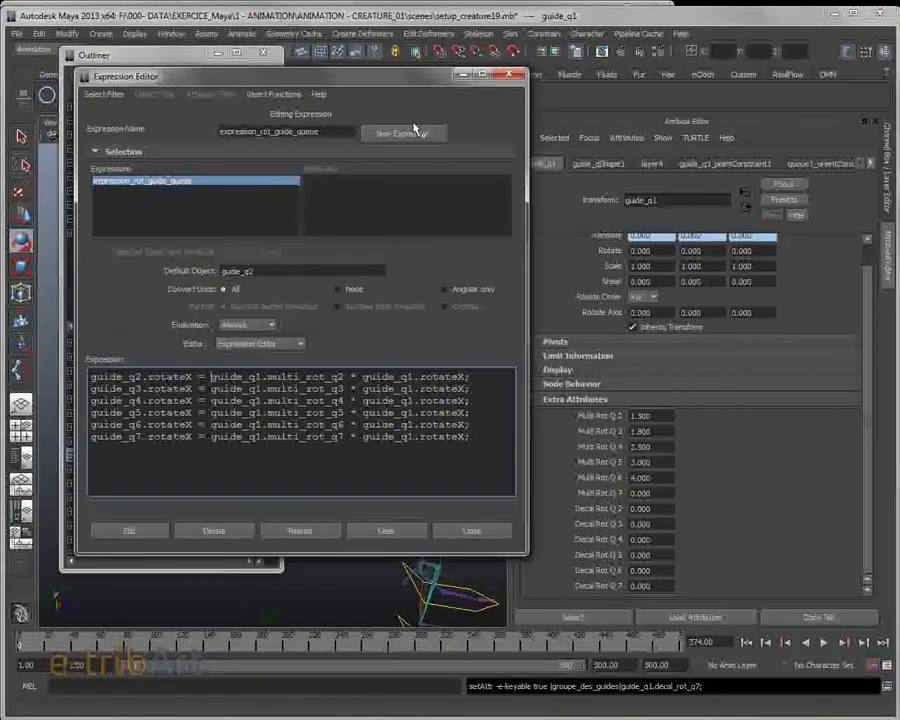
click(102, 94)
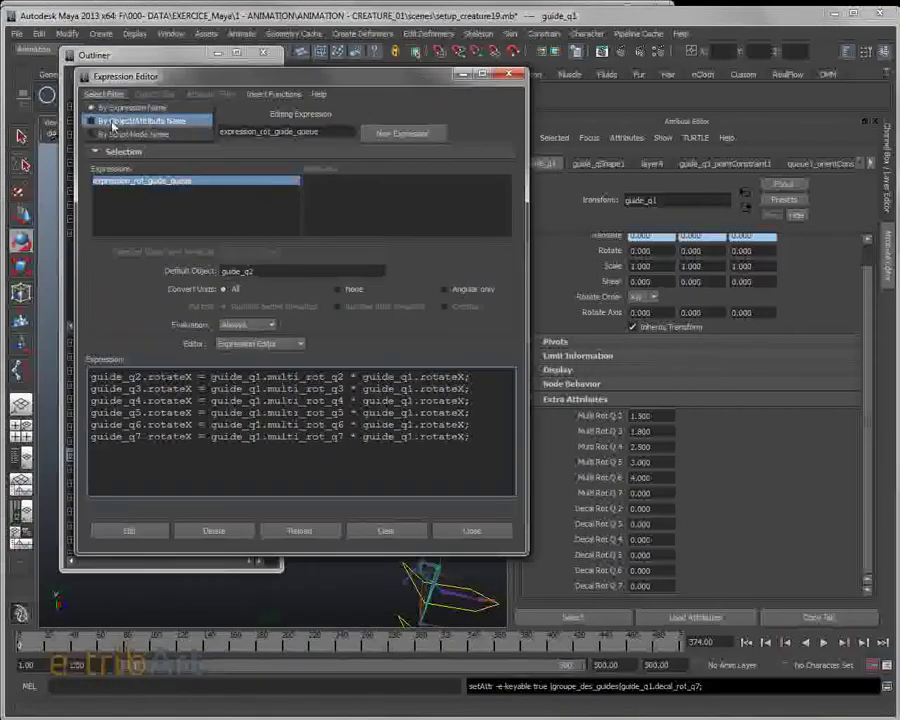
click(113, 121)
click(330, 180)
scroll(333, 219, down, 2)
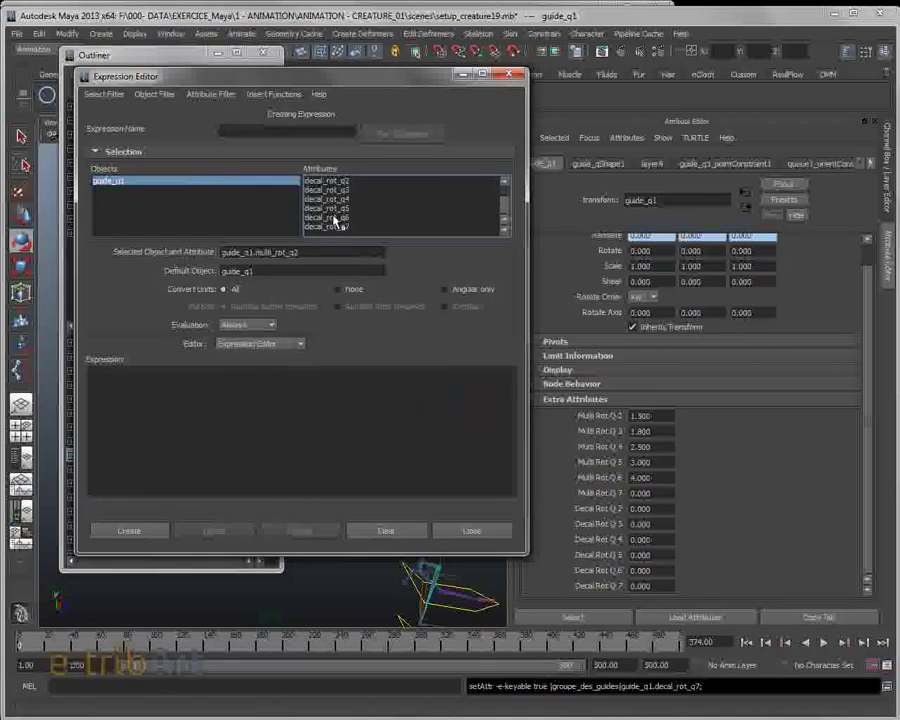
click(326, 181)
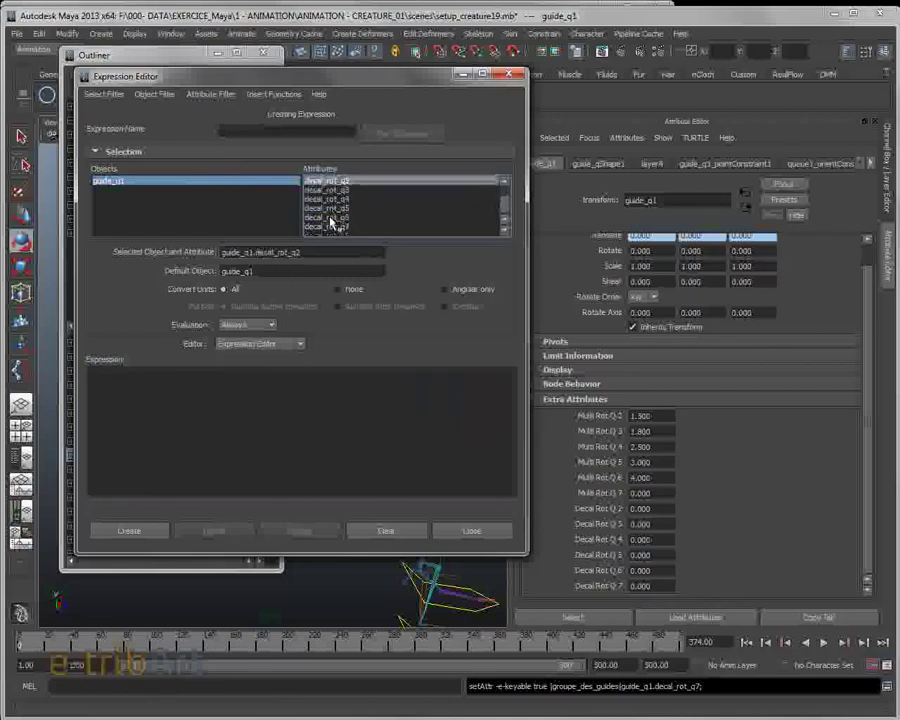
drag(307, 254, 205, 257)
key(ctrl+c)
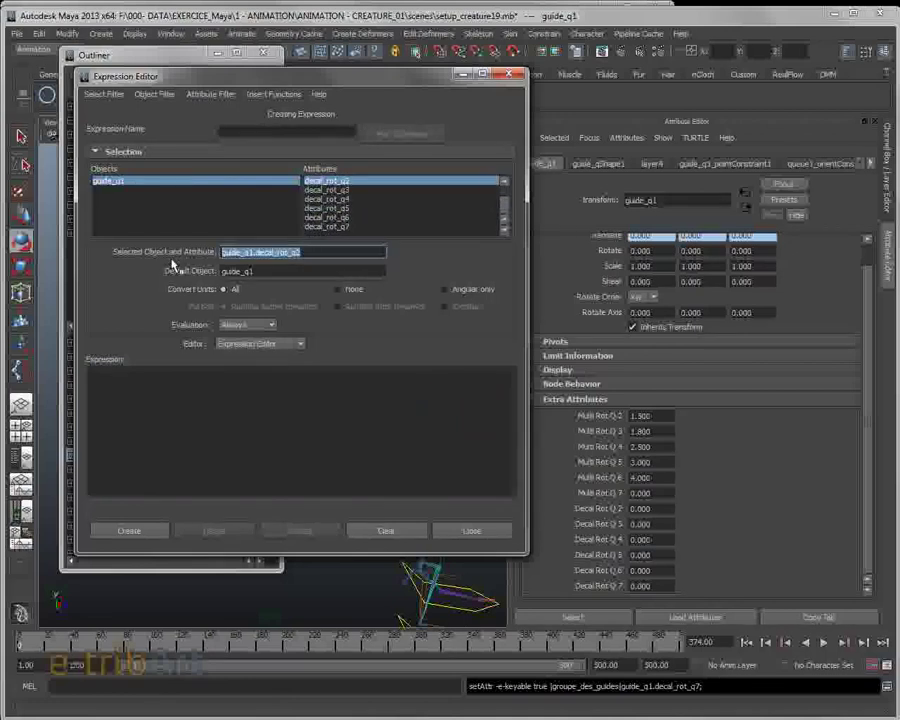
Reopen expression_rot_guide_queue and insert "guide_q1.decal_rot_q2 +" before the multiplier term in the guide_q2.rotateX line.
click(95, 94)
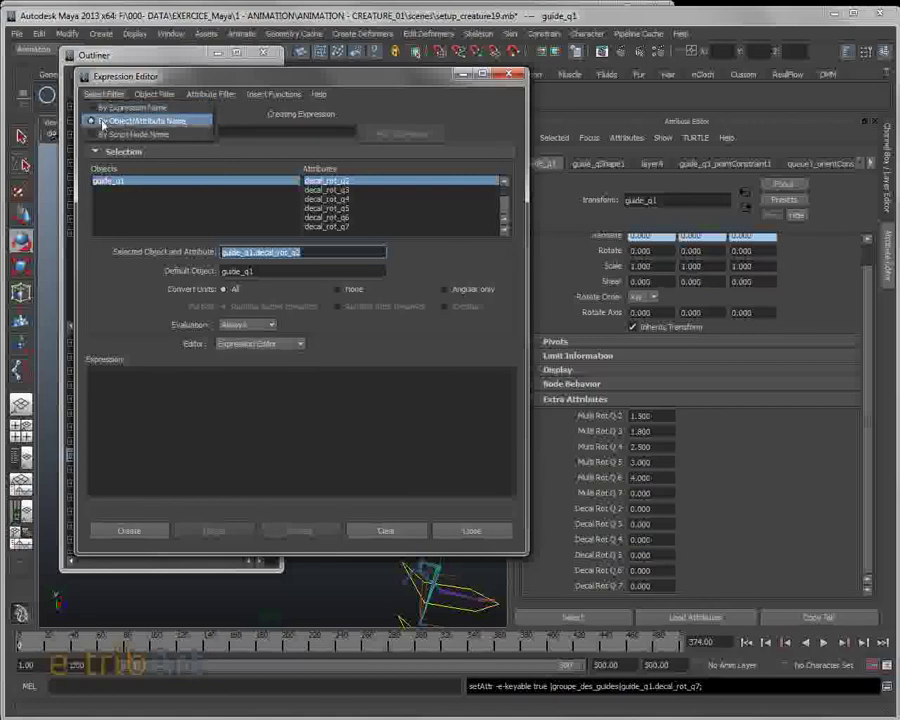
click(106, 110)
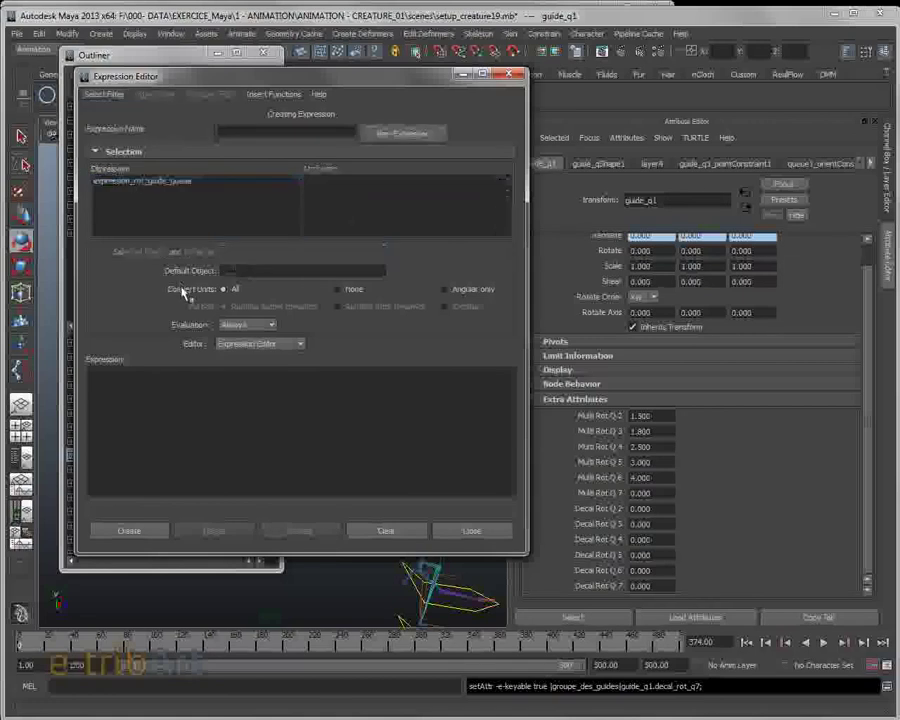
click(136, 184)
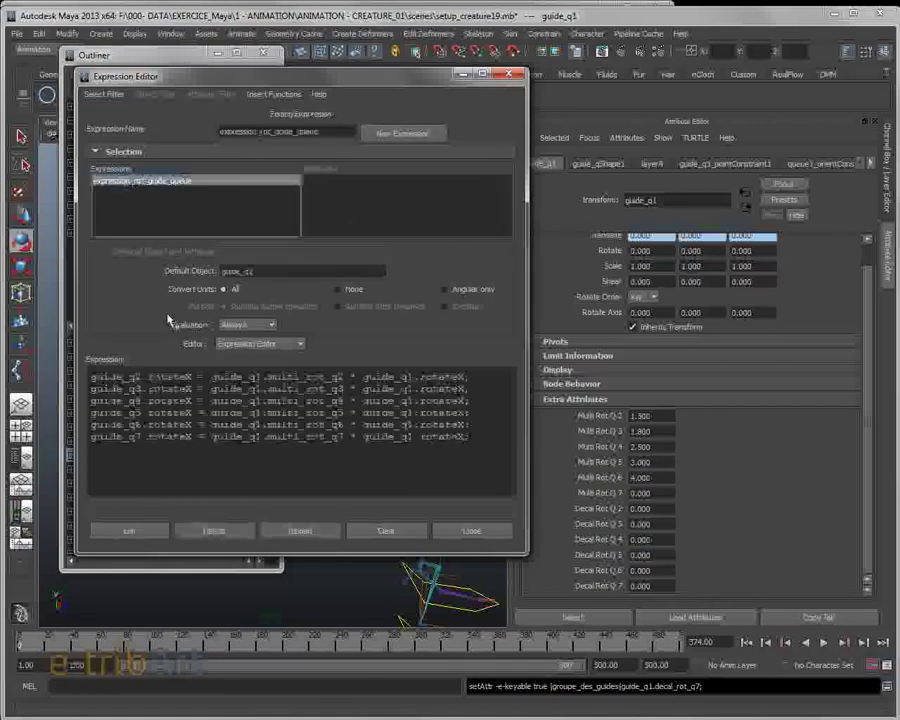
click(208, 373)
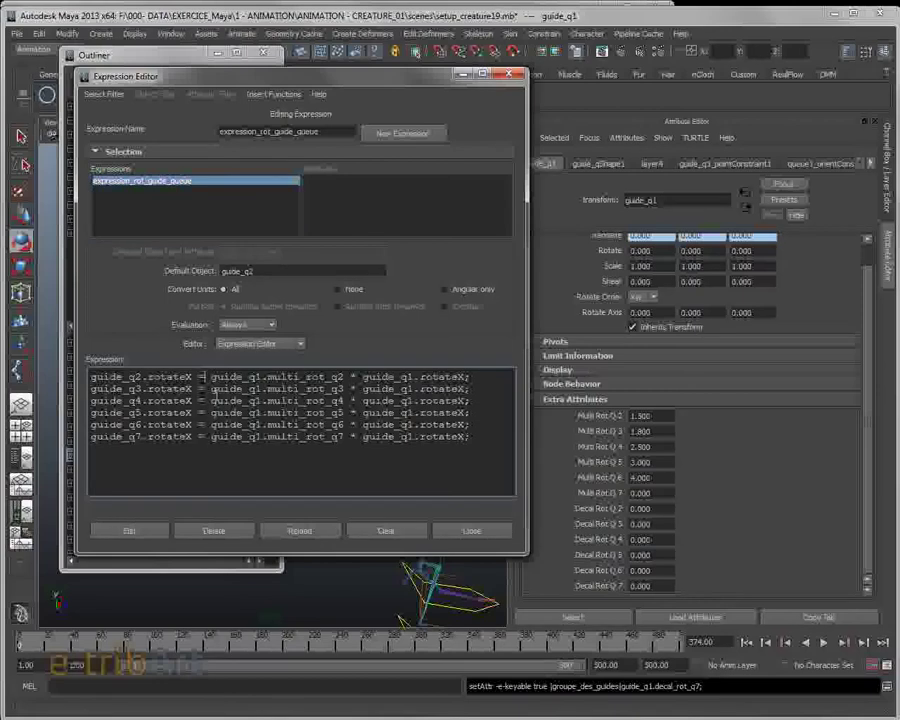
key(ctrl+v)
text(+)
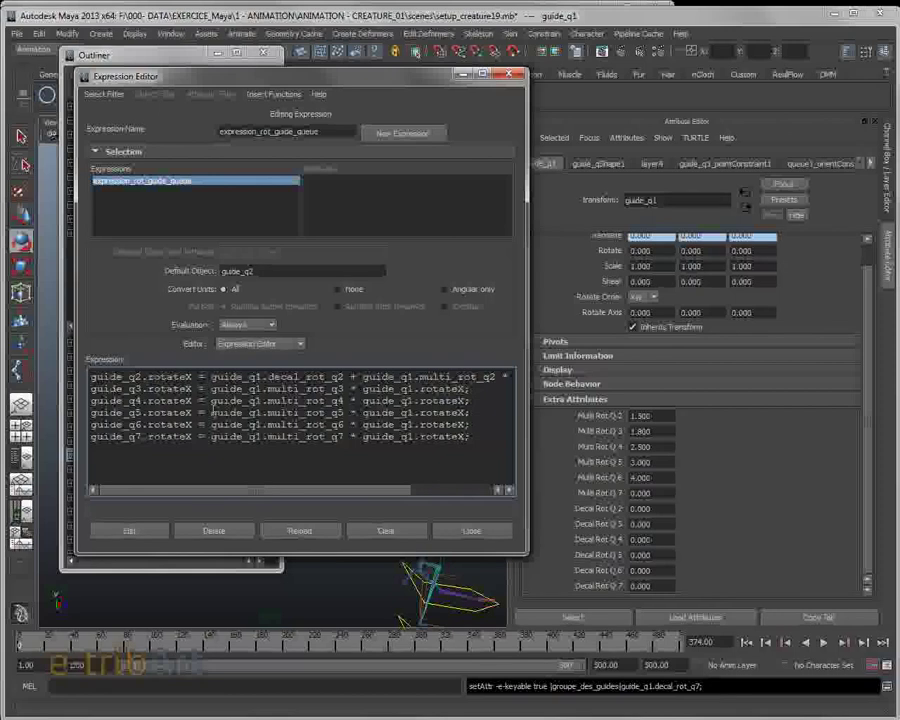
Add the matching guide_q1.decal_rot_q3 to decal_rot_q7 offsets to the guide_q3 to guide_q7 lines and apply the edited expression.
text(decal_rot_q2)
key(BackSpace)
text(3 +)
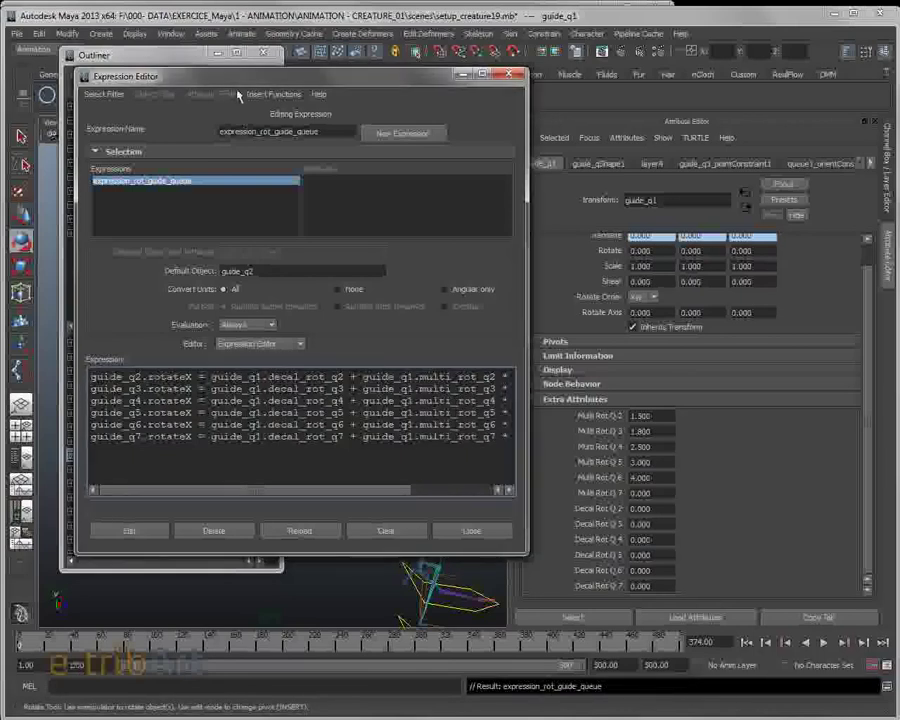
Move the Expression Editor clear of the viewport, show guide_q1's channels and rotate it to about -9.1 in X to test the tail.
drag(243, 84, 92, 17)
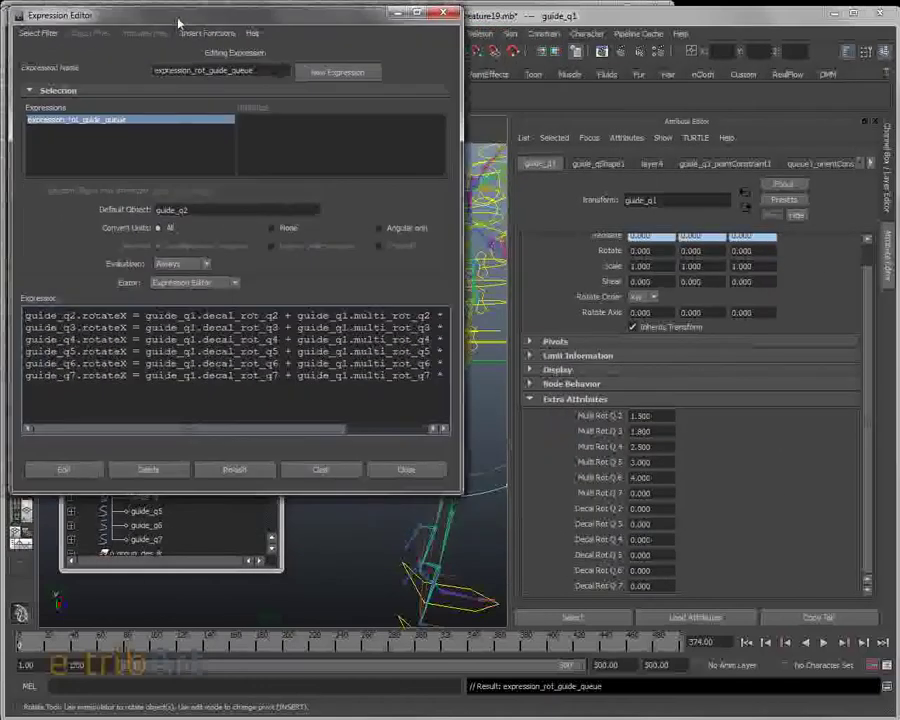
click(889, 180)
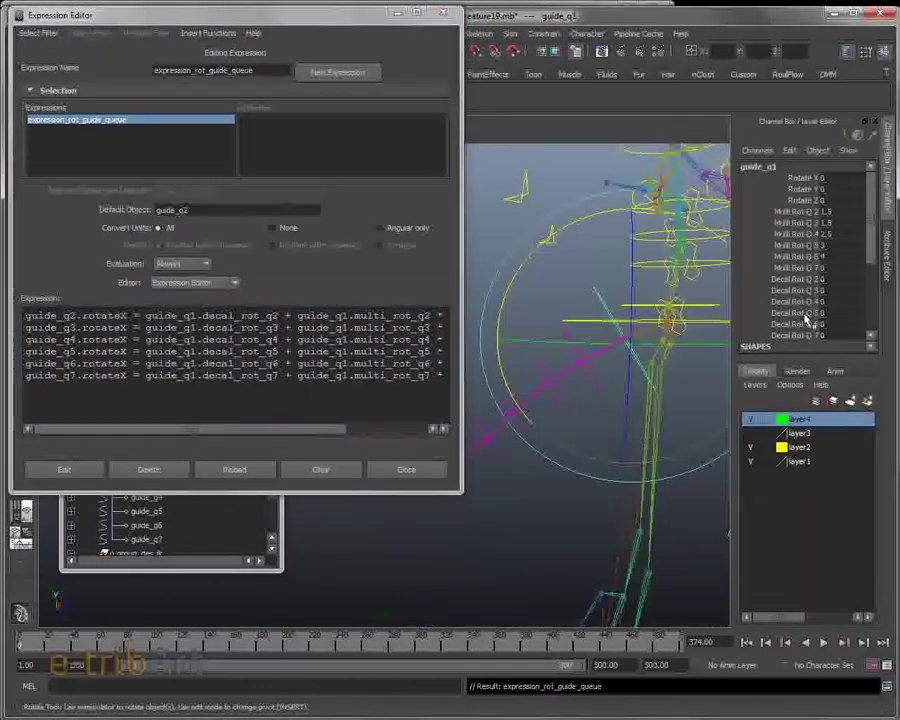
mouse_move(868, 245)
mouse_down()
mouse_move(874, 272)
mouse_move(874, 236)
mouse_move(874, 256)
mouse_up()
drag(633, 423, 612, 466)
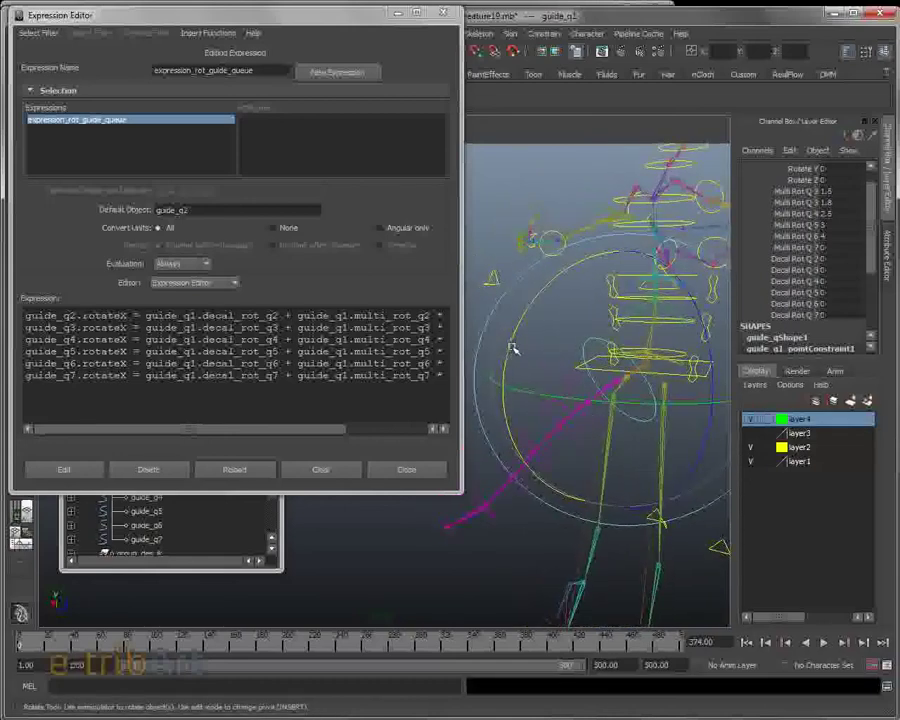
drag(503, 343, 557, 297)
drag(548, 340, 582, 383)
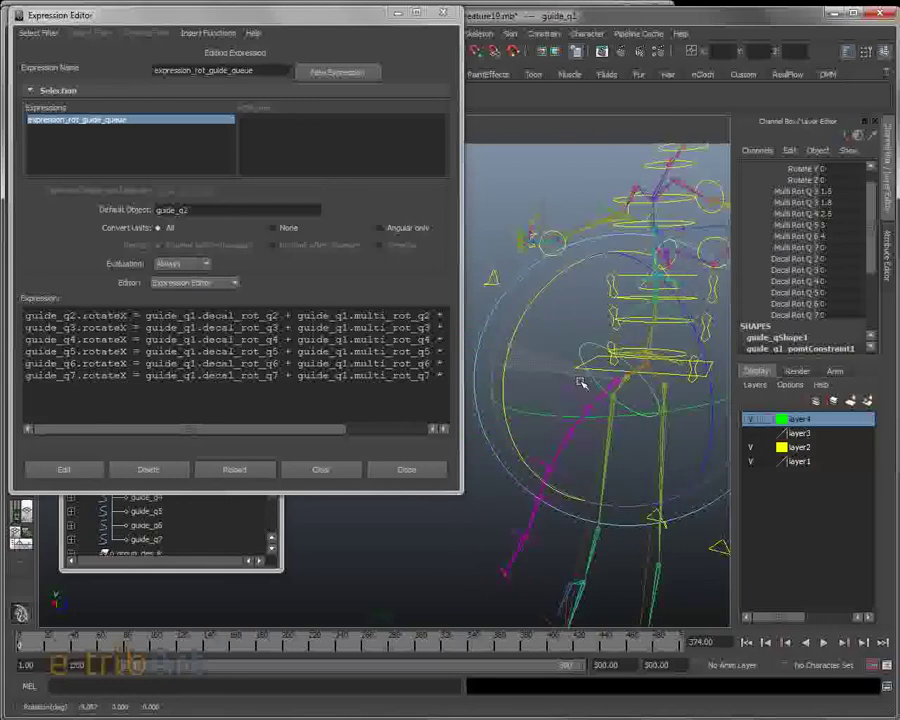
Set guide_q1's Multi Rot Q 2 through Multi Rot Q 6 to 3.5 together.
drag(826, 190, 829, 237)
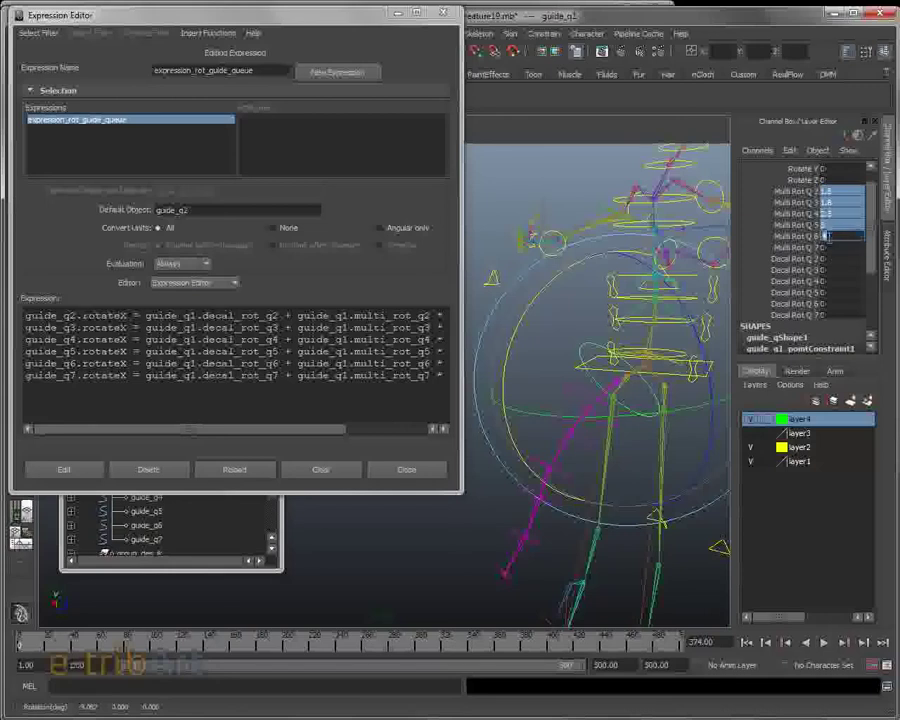
text(1)
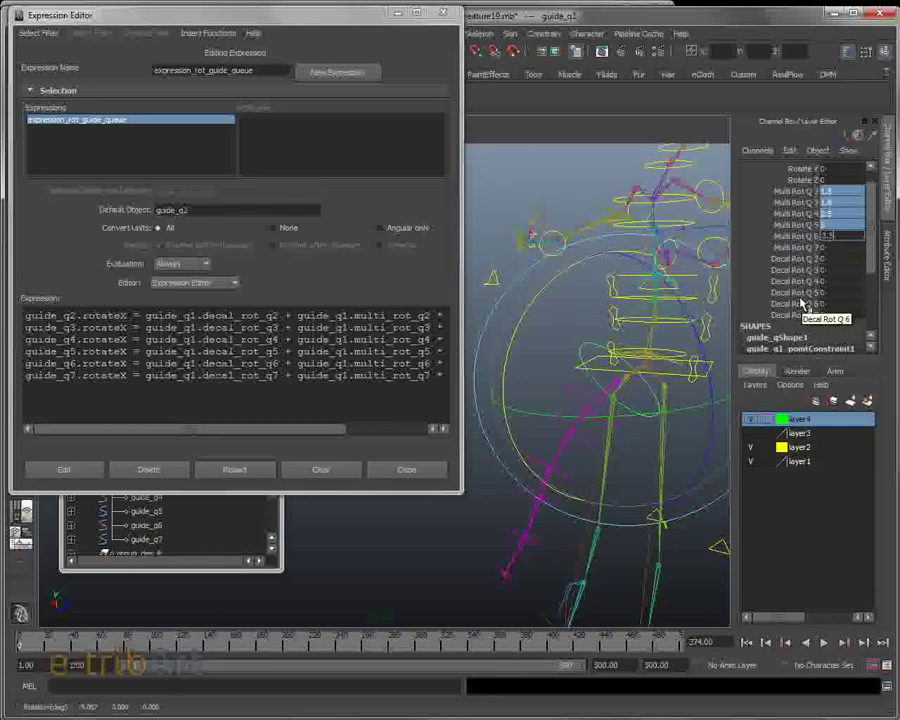
key(Return)
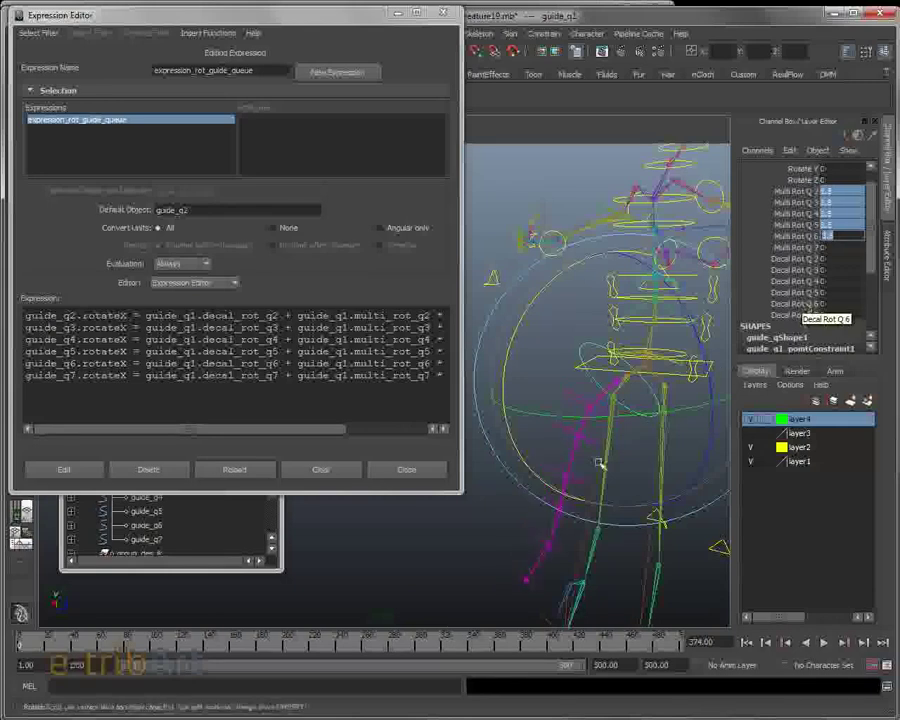
key(f)
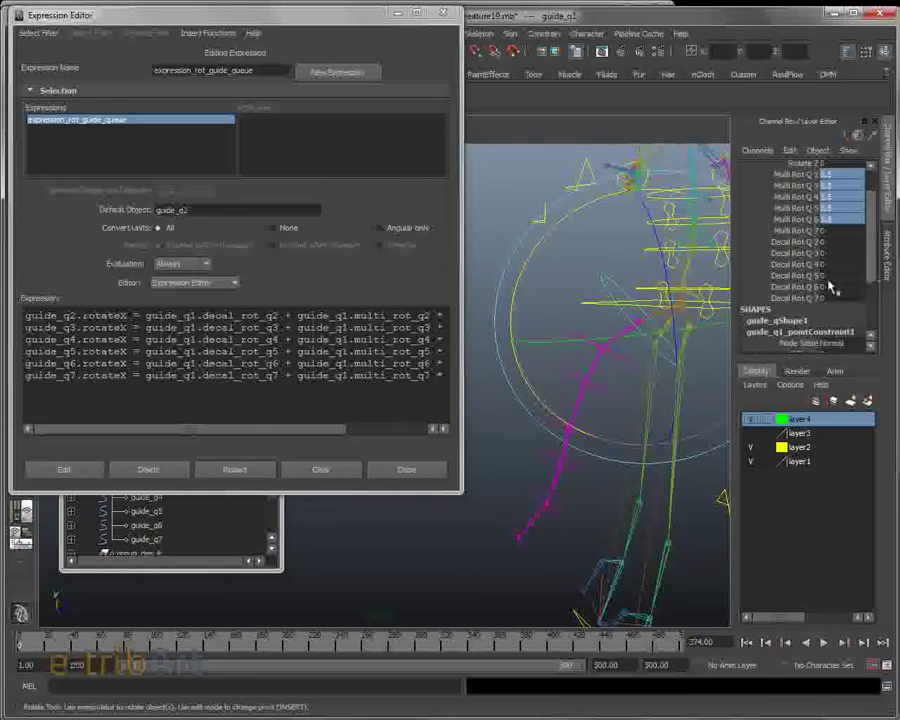
Try a Decal Rot Q 2 offset of 20 on guide_q1.
click(797, 253)
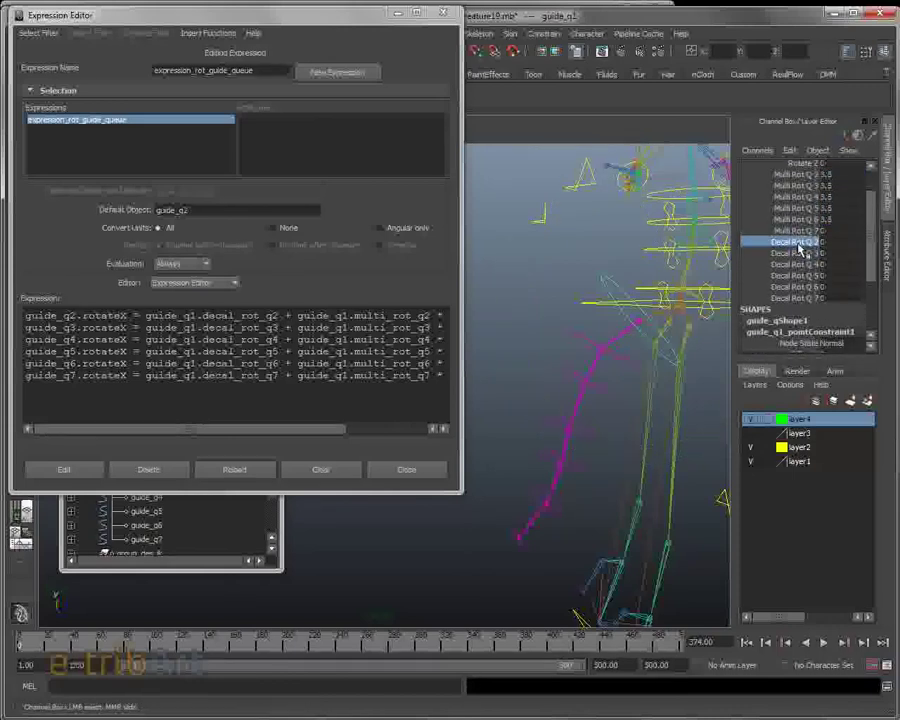
click(828, 242)
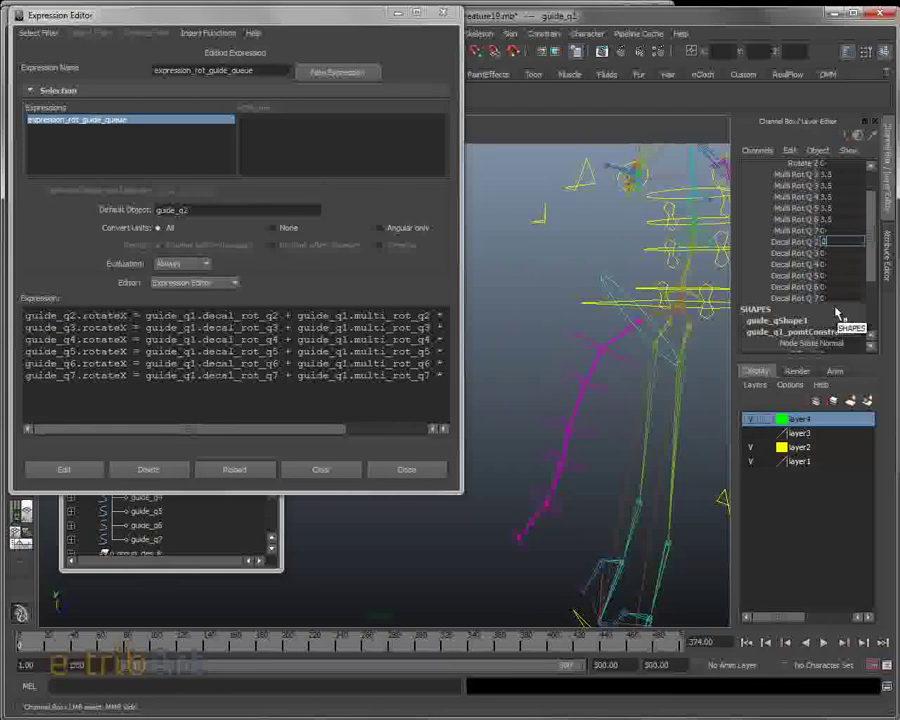
text(20)
key(Return)
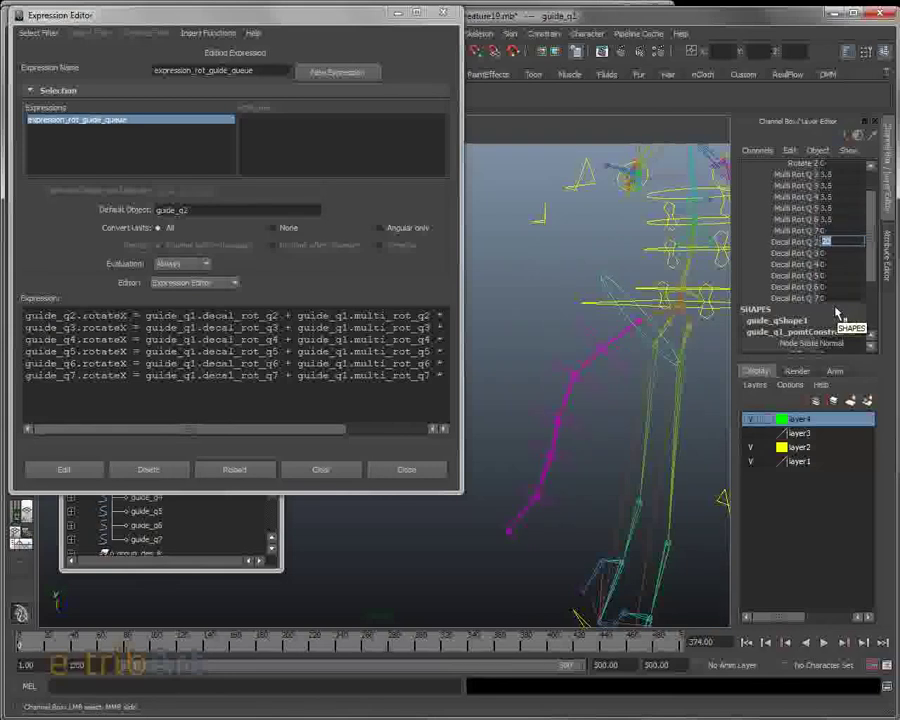
Check guide_q2 in the viewport, then undo the selection changes and the last Decal Rot Q 2 edit.
click(588, 334)
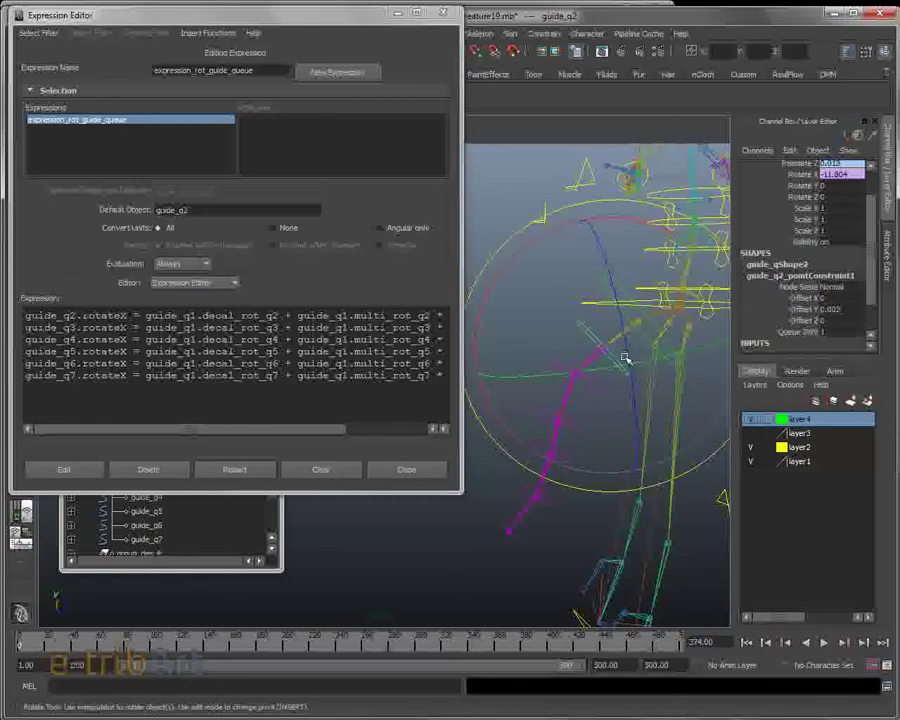
click(624, 291)
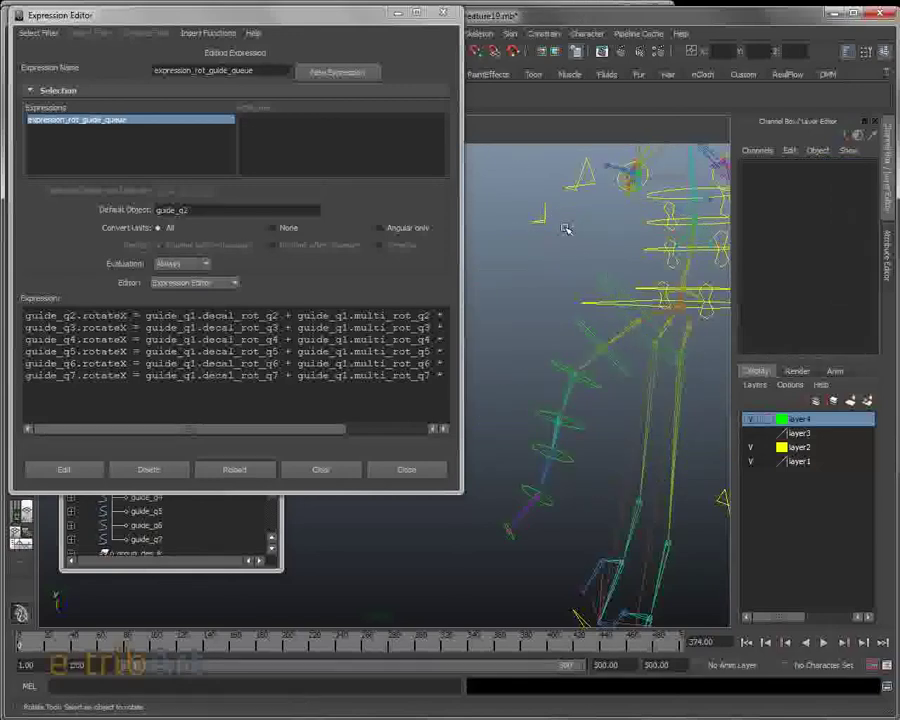
drag(624, 291, 565, 249)
key(ctrl+z)
key(ctrl+z)
key(ctrl+z)
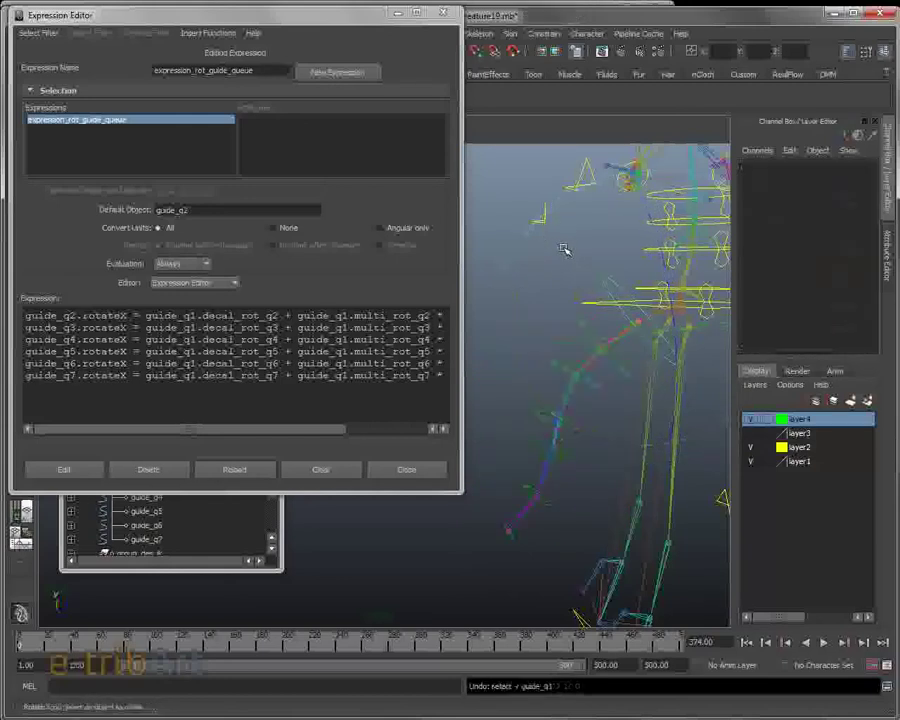
key(ctrl+z)
key(ctrl+z)
key(ctrl+z)
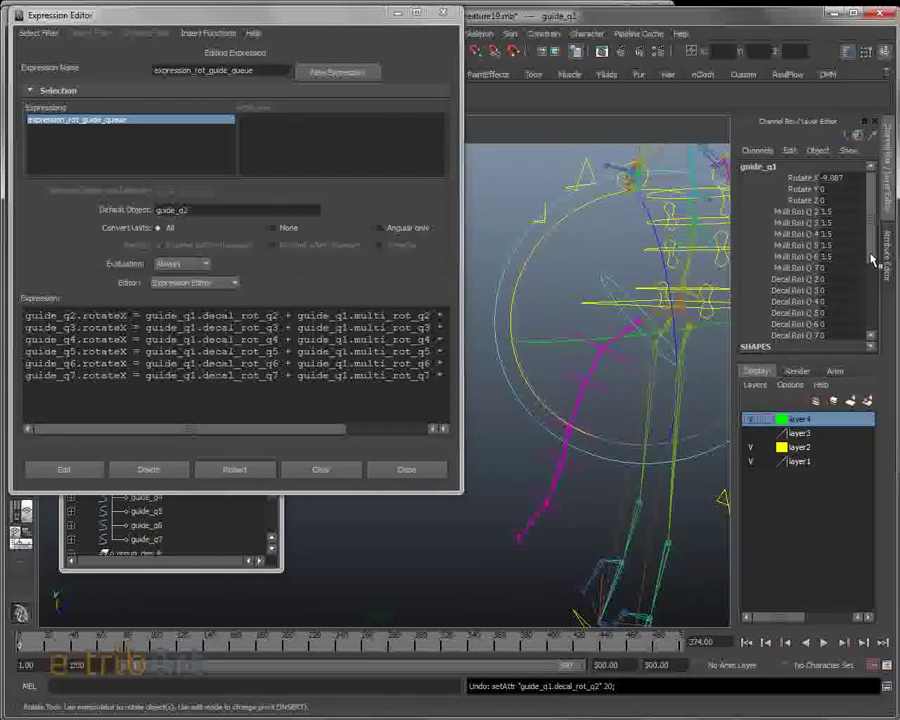
Set guide_q1's Decal Rot Q 3 offset to -30.
scroll(872, 258, down, 2)
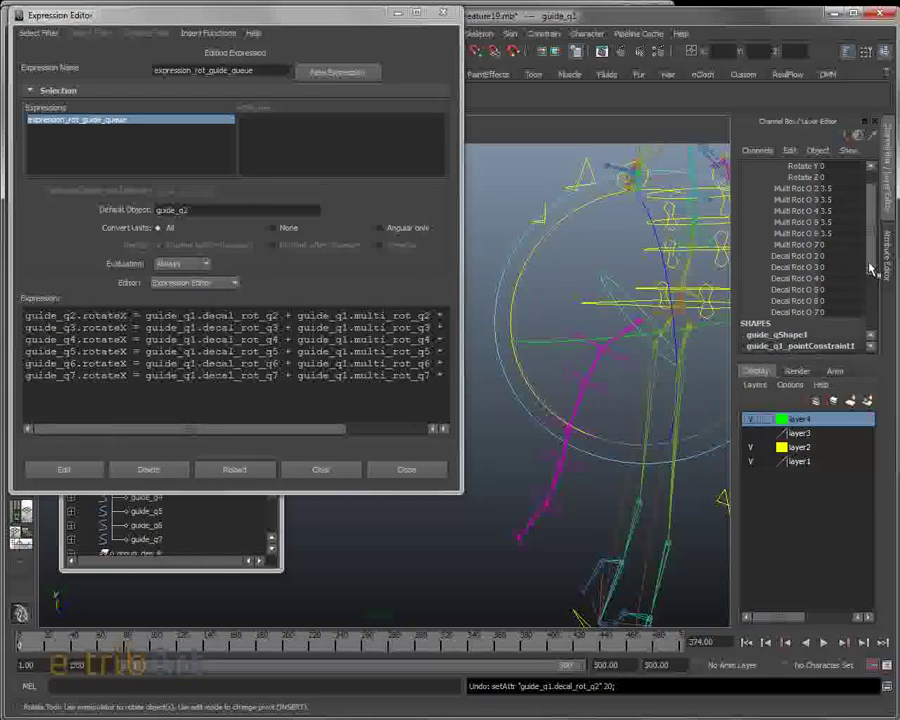
drag(650, 399, 639, 390)
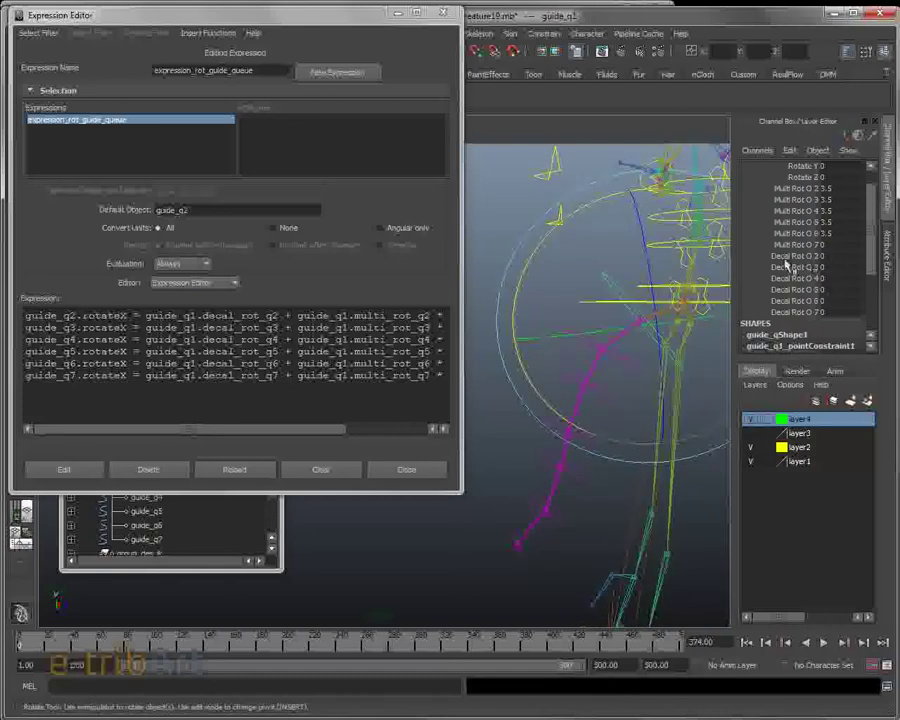
click(826, 268)
key(Return)
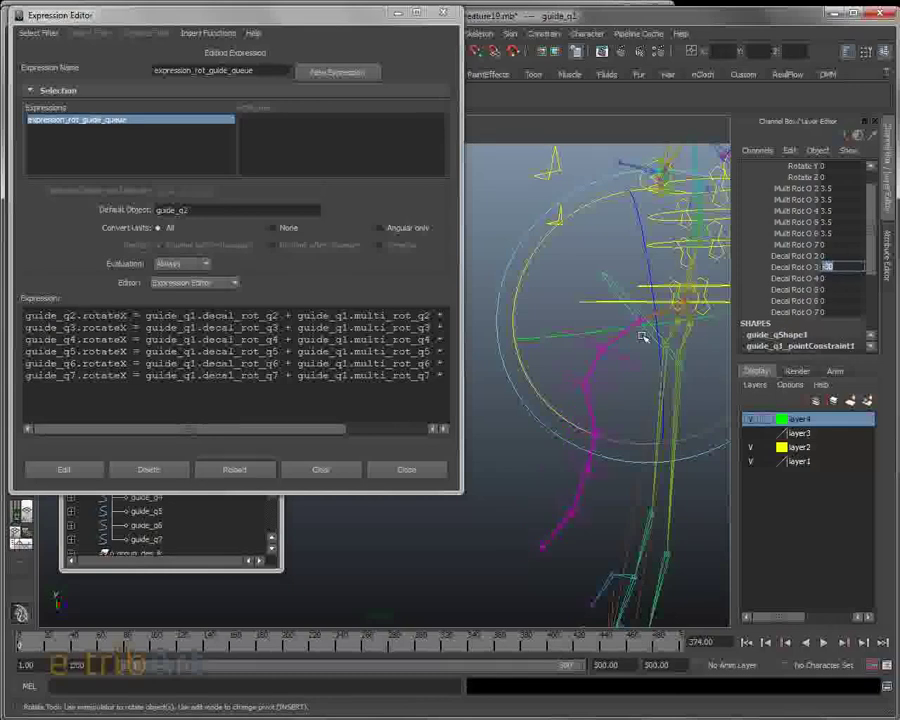
Reselect guide_q1, make layer3 visible and rotate the guide to about 8.3 in X to test the tail on the mesh.
alt+drag(553, 537, 495, 476)
click(493, 474)
click(579, 313)
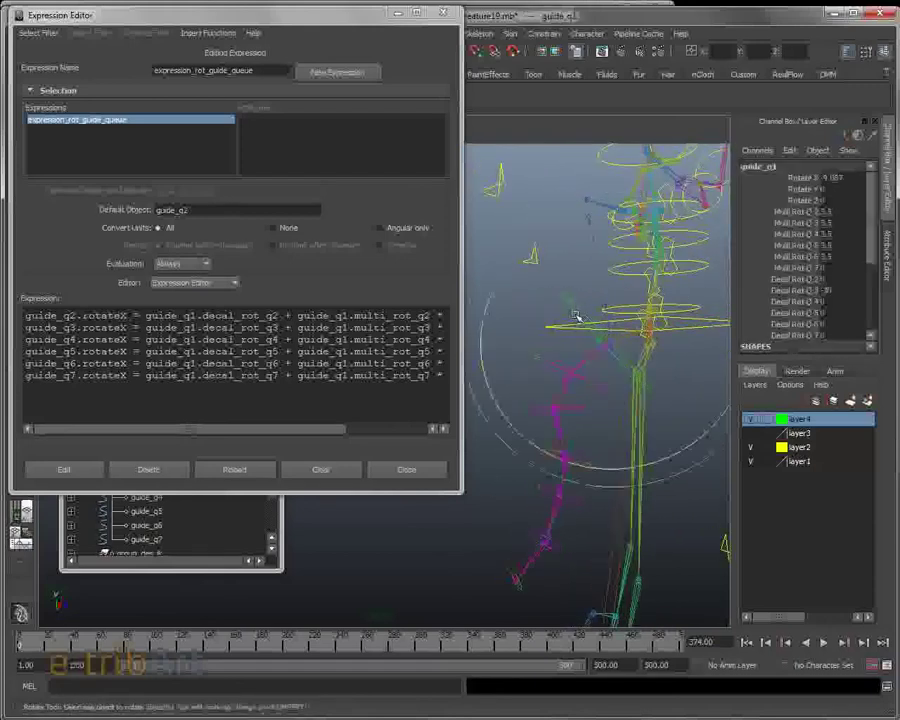
alt+drag(556, 457, 700, 438)
click(751, 433)
mouse_move(640, 445)
alt+mouse_down()
mouse_move(624, 440)
mouse_move(637, 447)
alt+mouse_up()
drag(562, 446, 580, 413)
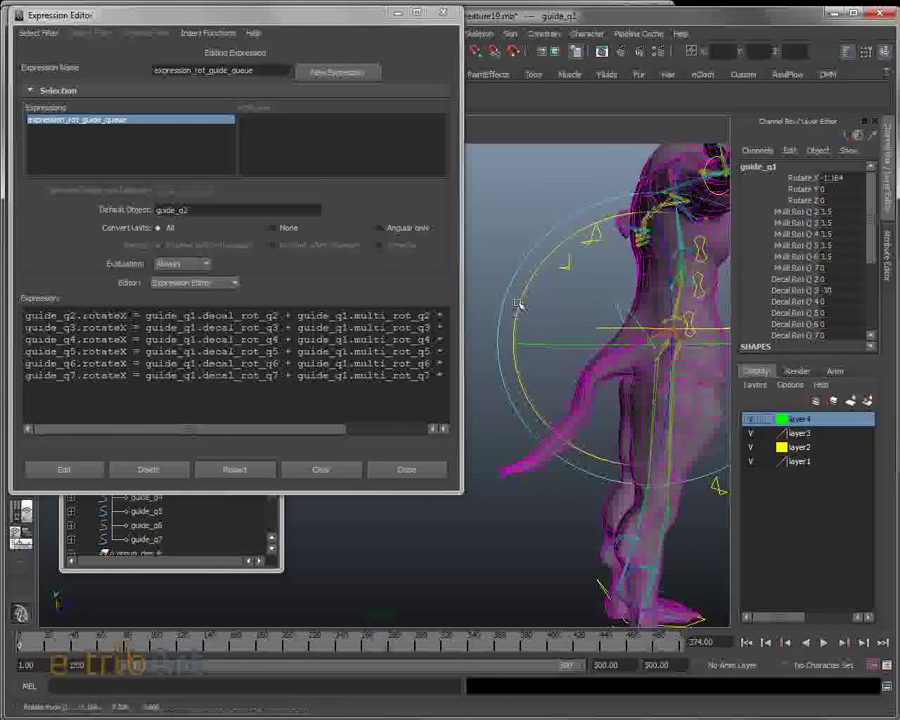
drag(521, 317, 547, 321)
alt+middle_drag(547, 322, 581, 326)
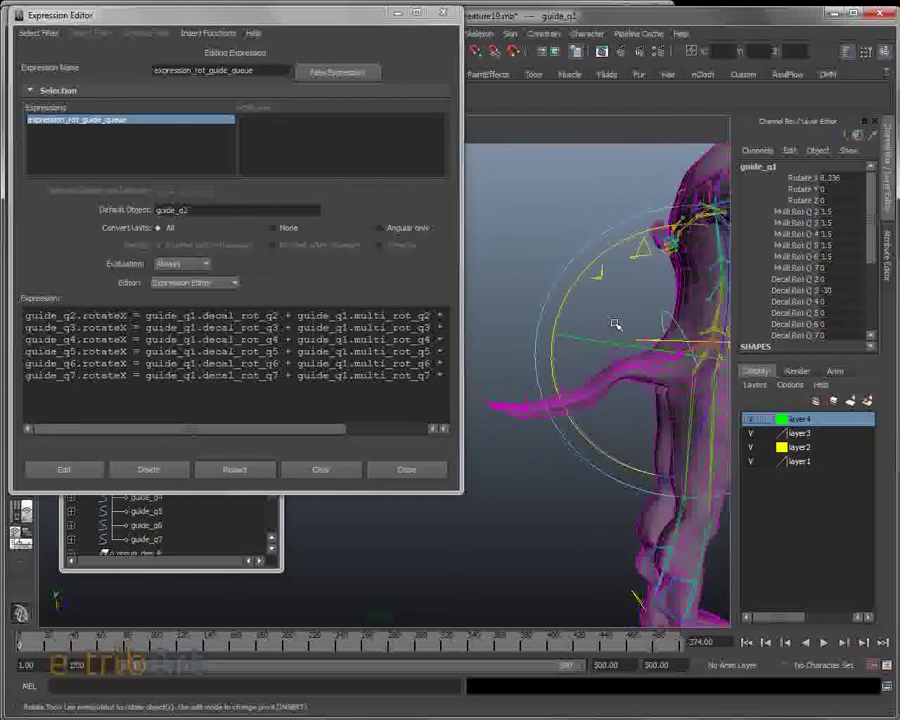
Set guide_q1's Multi Rot Q 5 to 5 and Multi Rot Q 6 to 6.
click(833, 257)
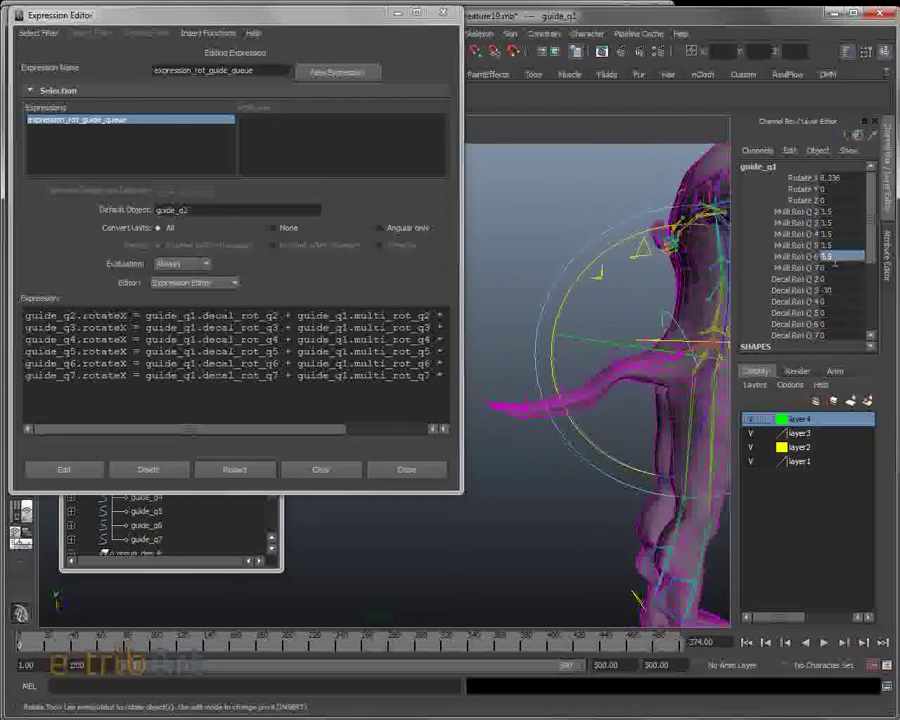
click(836, 246)
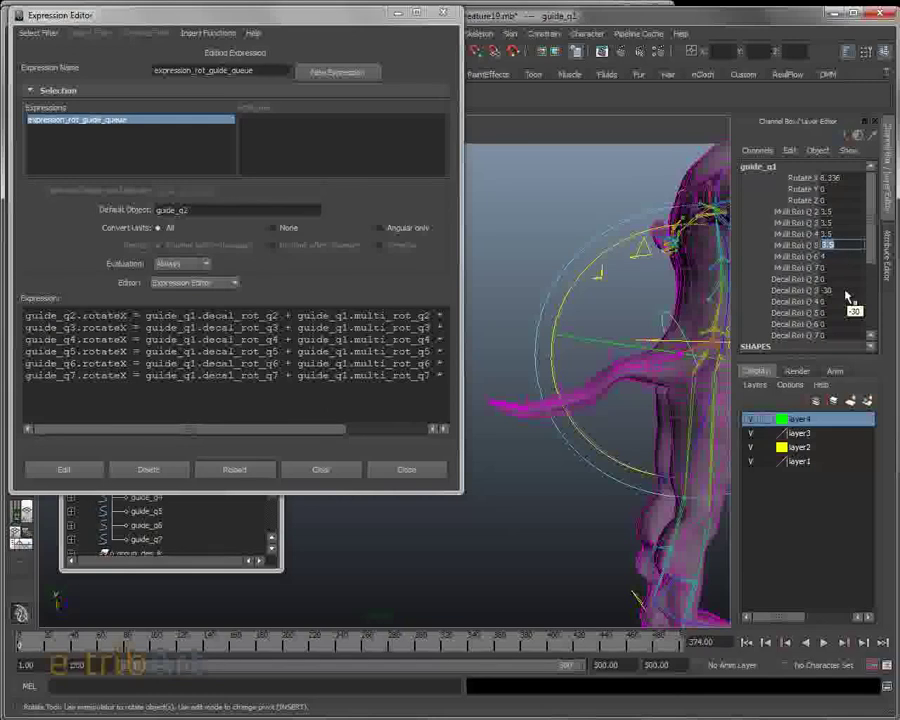
key(Tab)
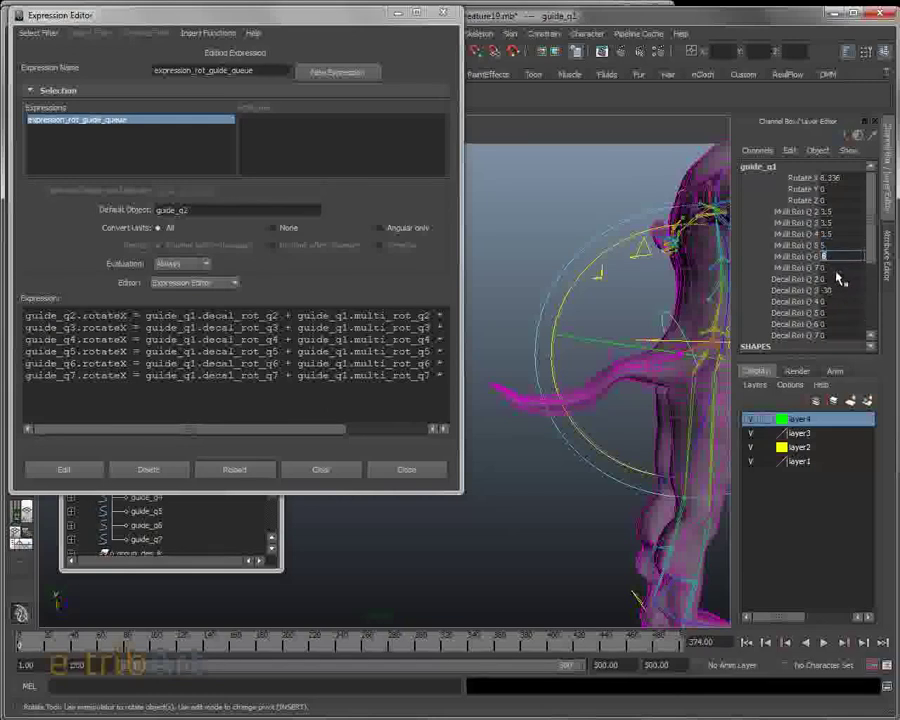
Swing guide_q1 down and back up in X, ending at about 12.5, to test the tail curl.
drag(564, 302, 645, 387)
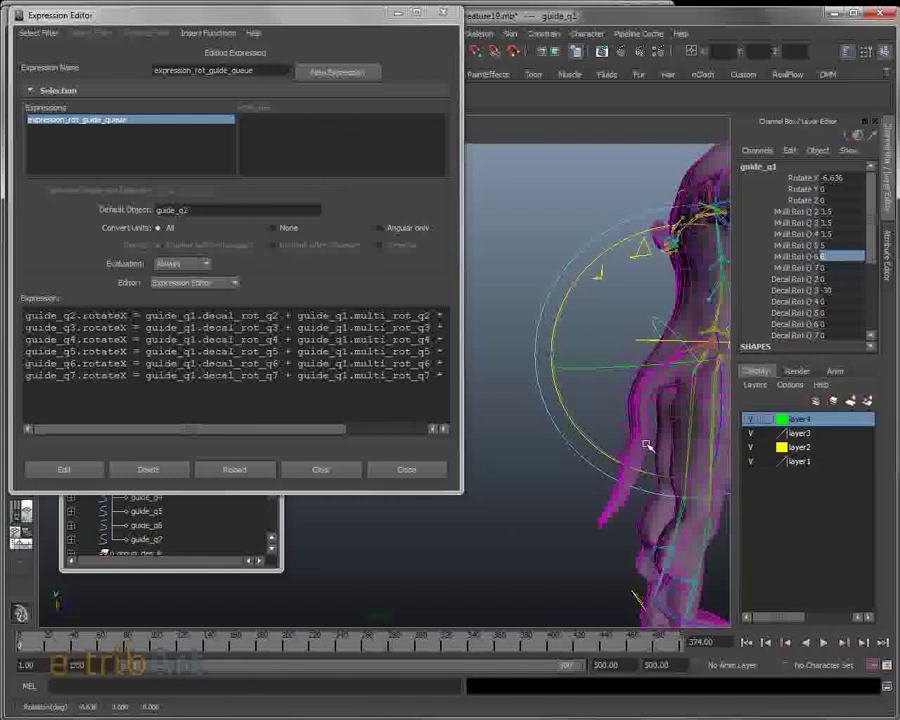
click(845, 289)
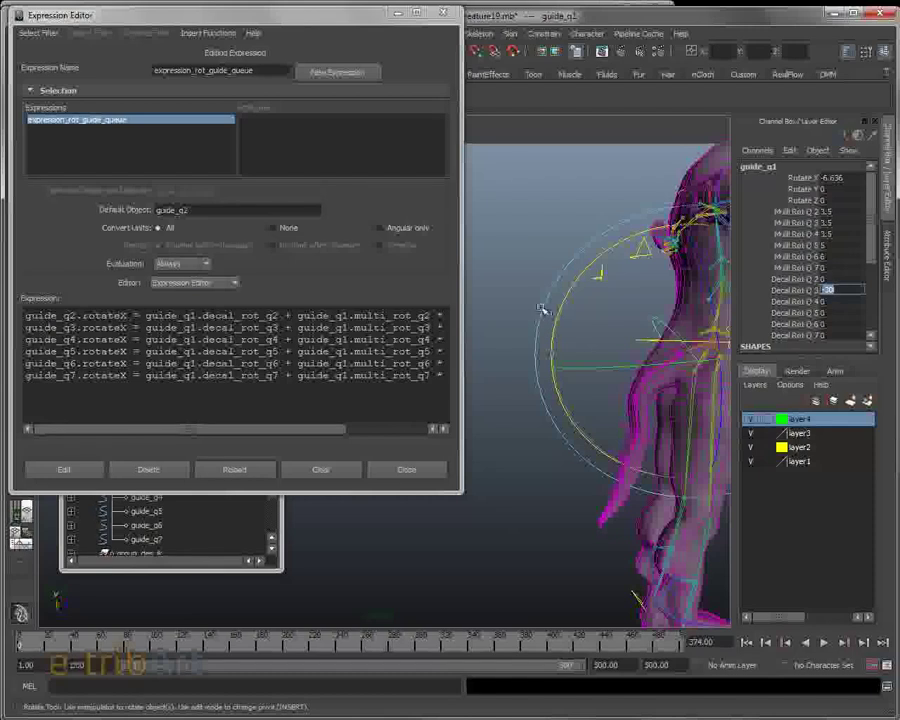
middle_drag(563, 327, 624, 363)
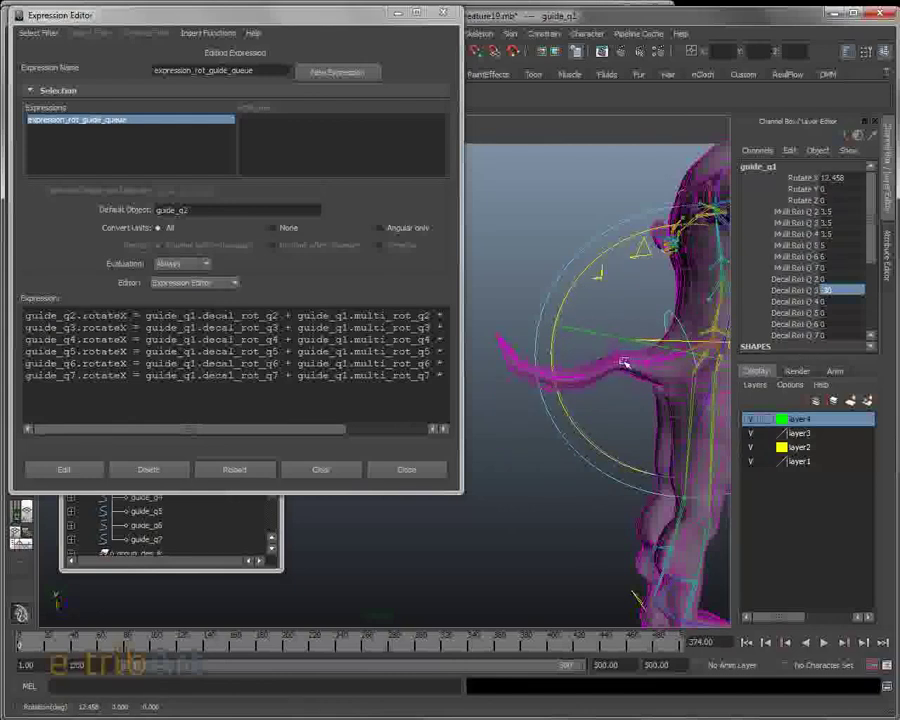
Review guide_q1's Multi Rot and Decal Rot channels against the tail's shape on the whole creature.
click(825, 222)
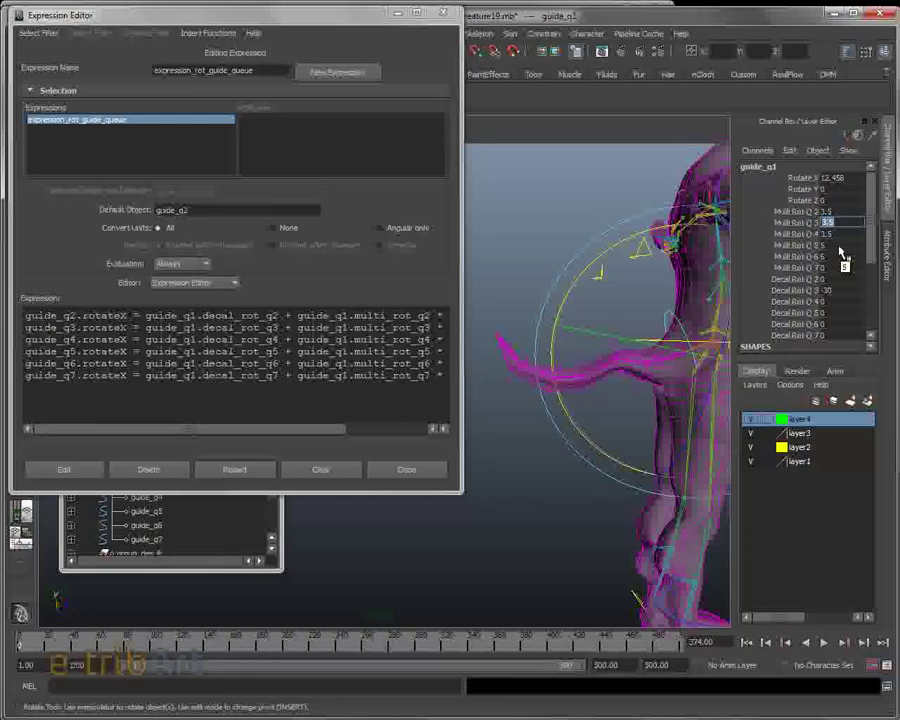
click(795, 291)
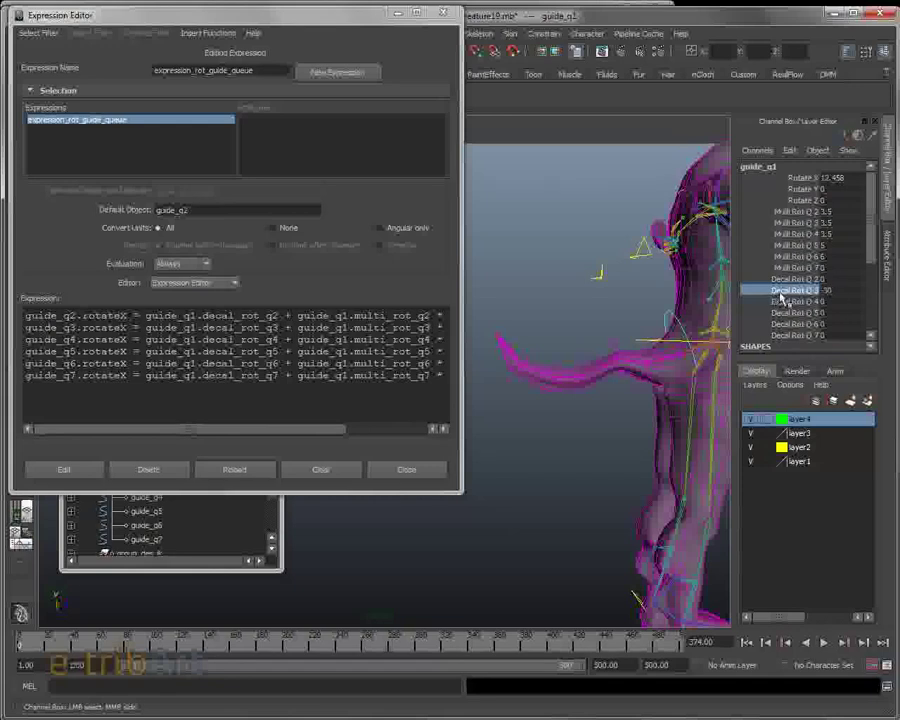
right_click(780, 296)
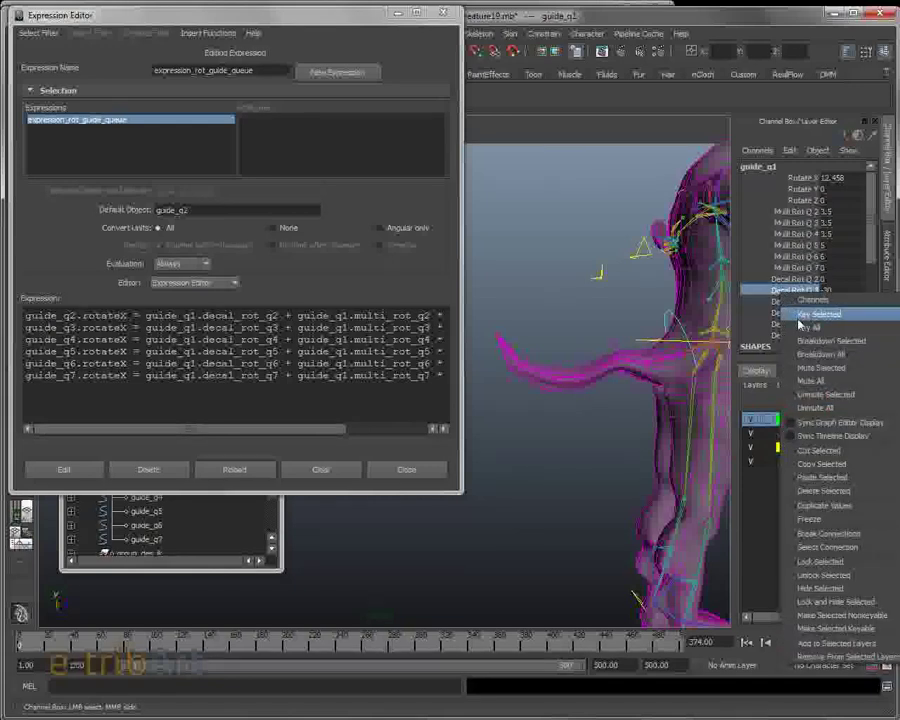
click(786, 302)
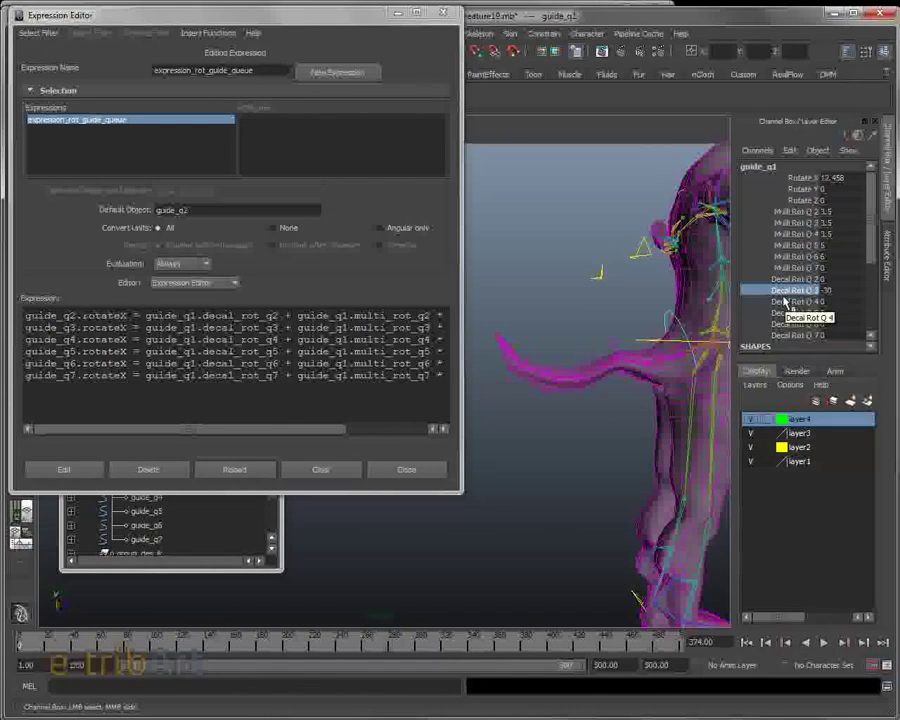
mouse_move(677, 370)
alt+mouse_down()
mouse_move(640, 356)
mouse_move(636, 364)
mouse_move(652, 355)
mouse_move(584, 360)
mouse_move(638, 413)
mouse_move(649, 378)
mouse_move(679, 362)
alt+mouse_up()
drag(800, 178, 802, 338)
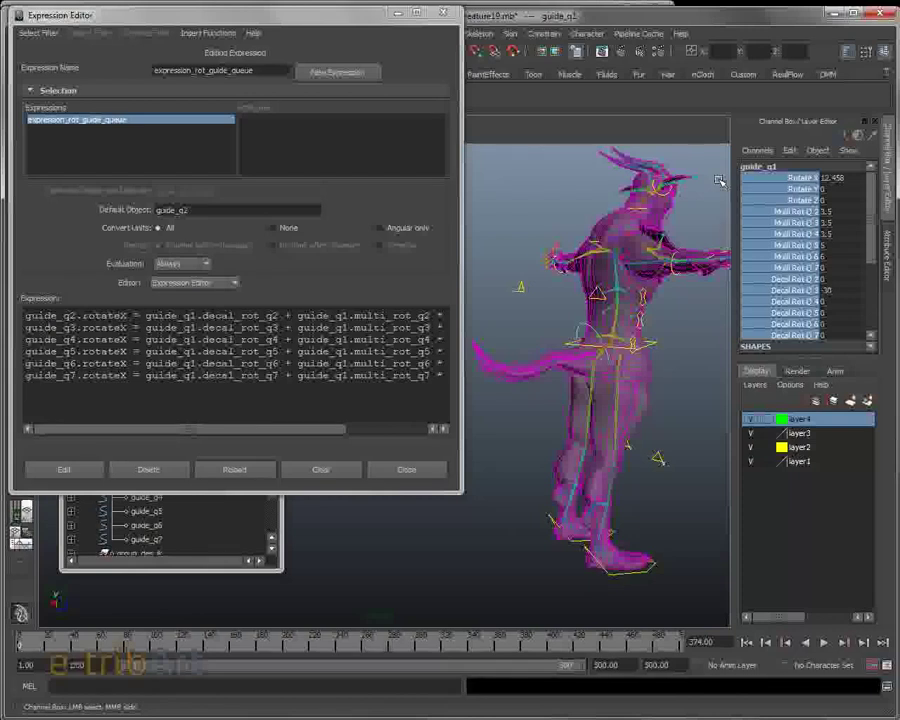
alt+drag(600, 345, 637, 349)
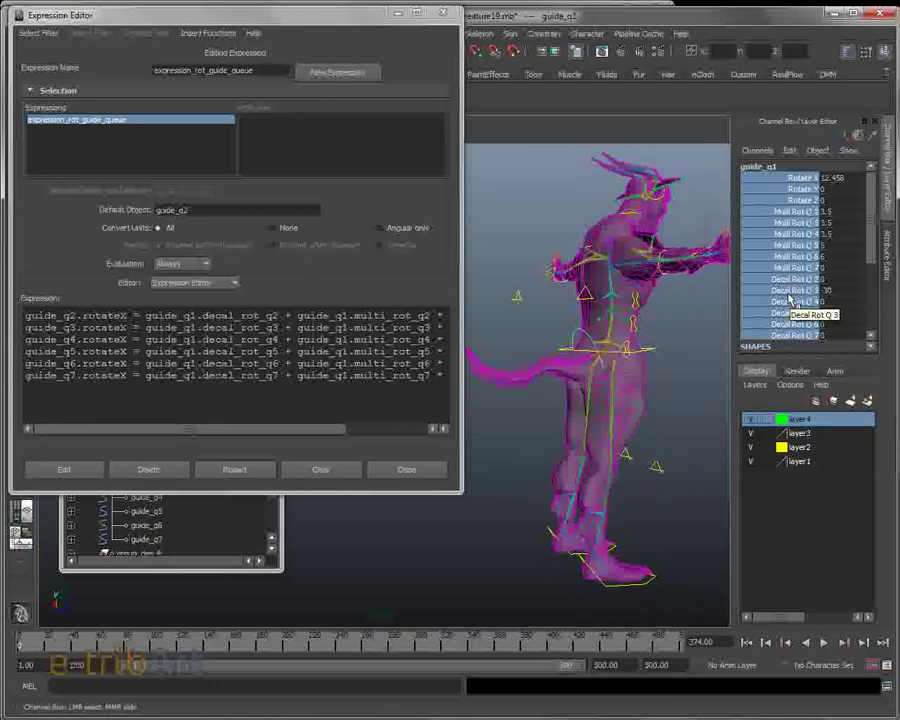
Widen the Expression Editor to read the complete guide_q2 to guide_q7 rotateX lines.
drag(462, 326, 571, 348)
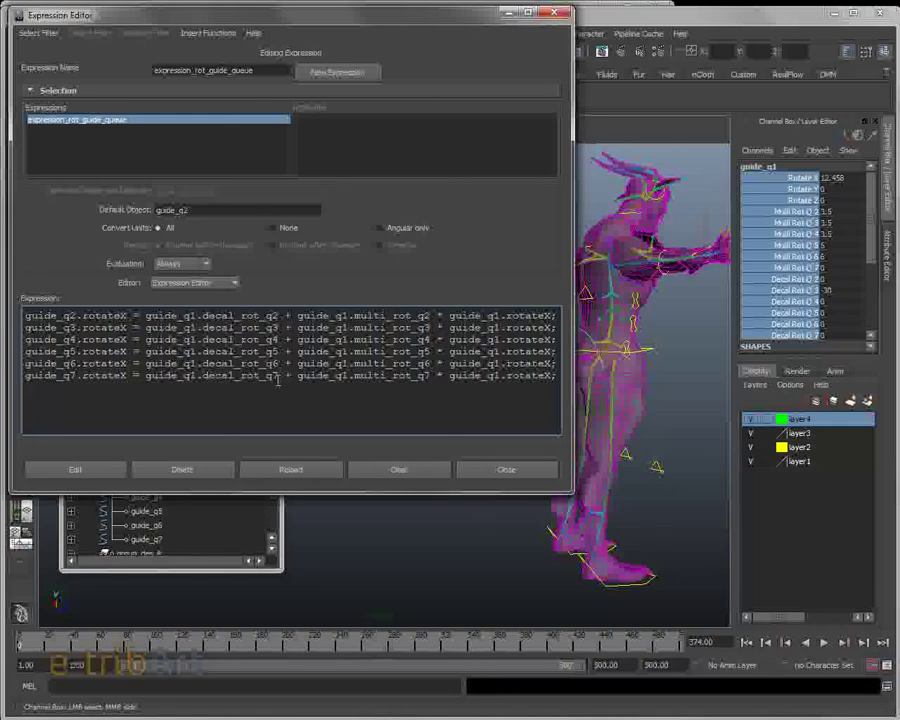
drag(572, 147, 590, 140)
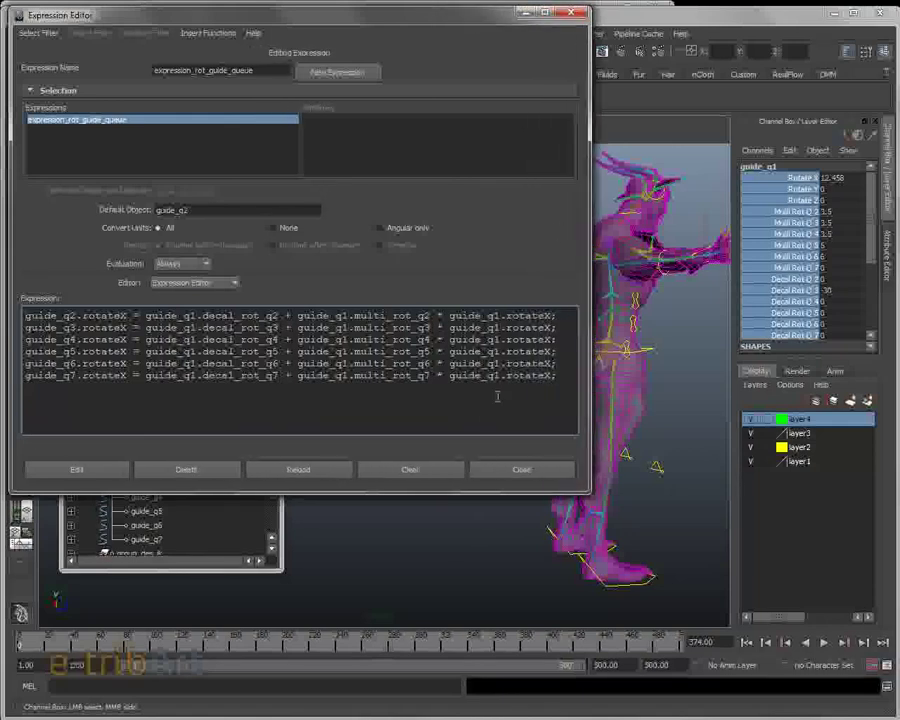
Narrow and shorten the Expression Editor so the creature's tail is visible beside it.
alt+middle_drag(634, 404, 672, 413)
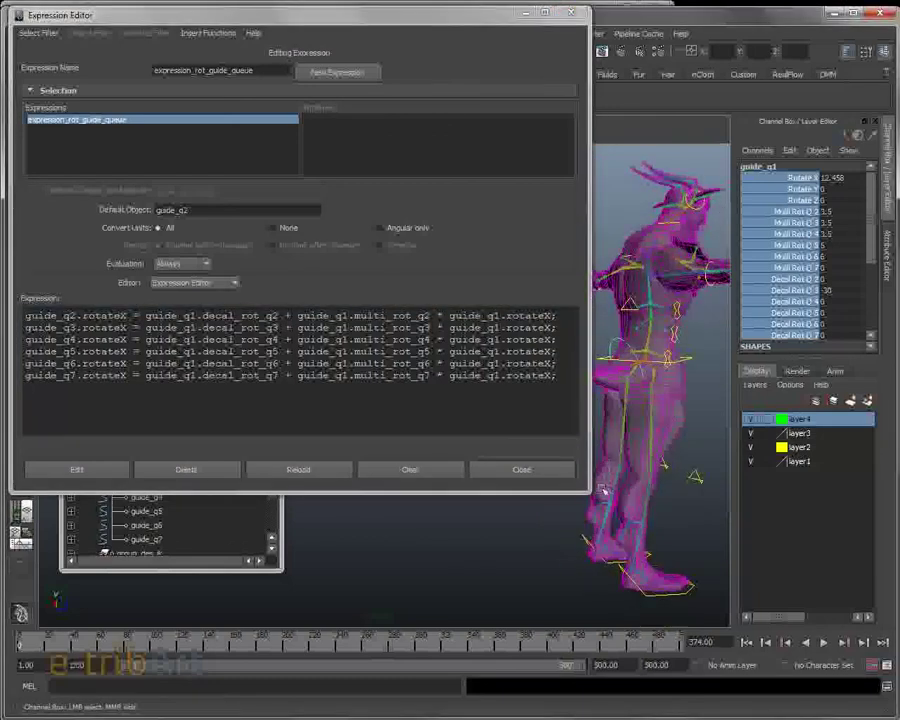
drag(590, 493, 584, 460)
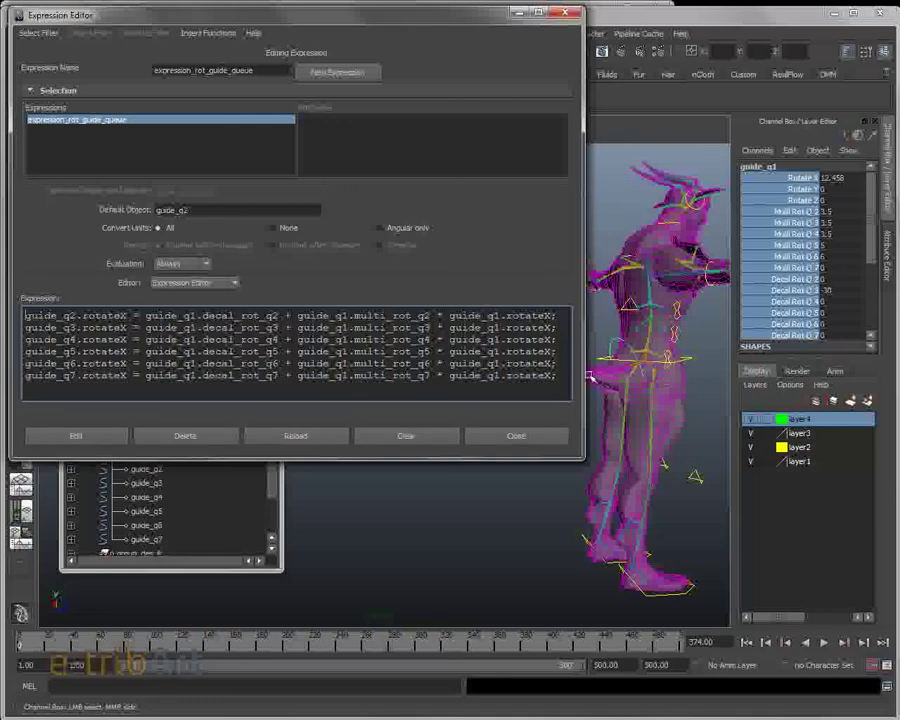
drag(584, 372, 399, 362)
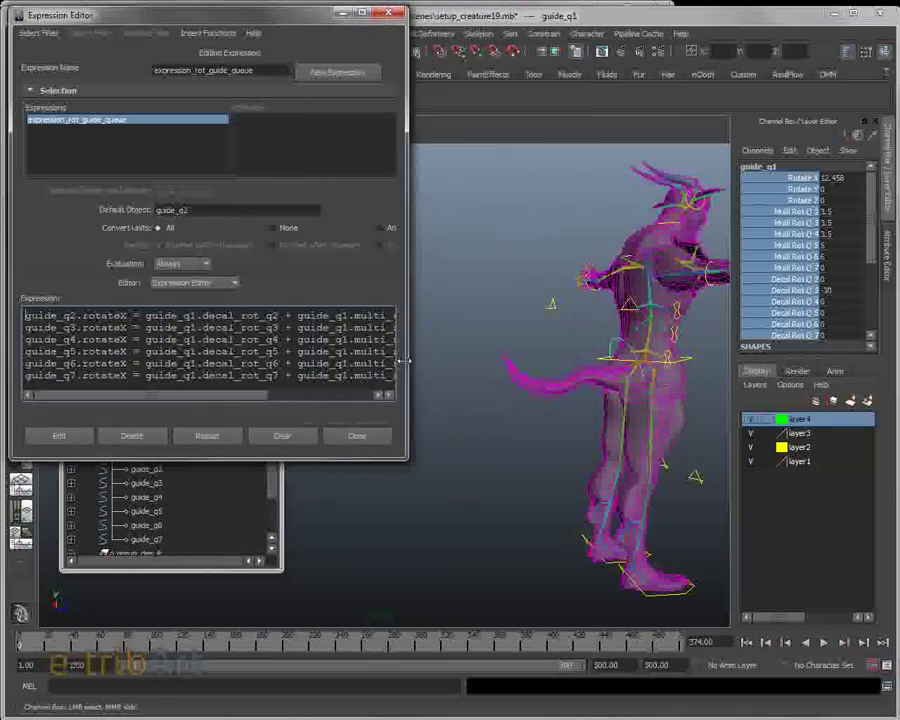
Try several negative offsets for guide_q1's Decal Rot Q 4 and settle on -10.
alt+drag(570, 352, 620, 350)
drag(847, 212, 850, 312)
click(848, 279)
click(848, 279)
double_click(848, 280)
text(2)
key(Return)
double_click(848, 301)
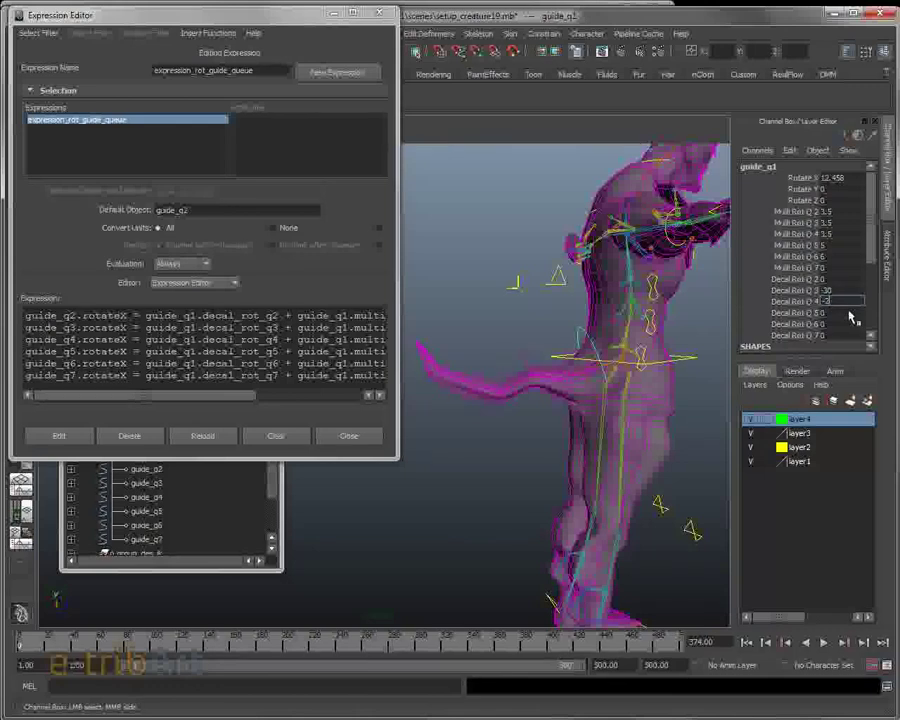
text(-20)
key(Return)
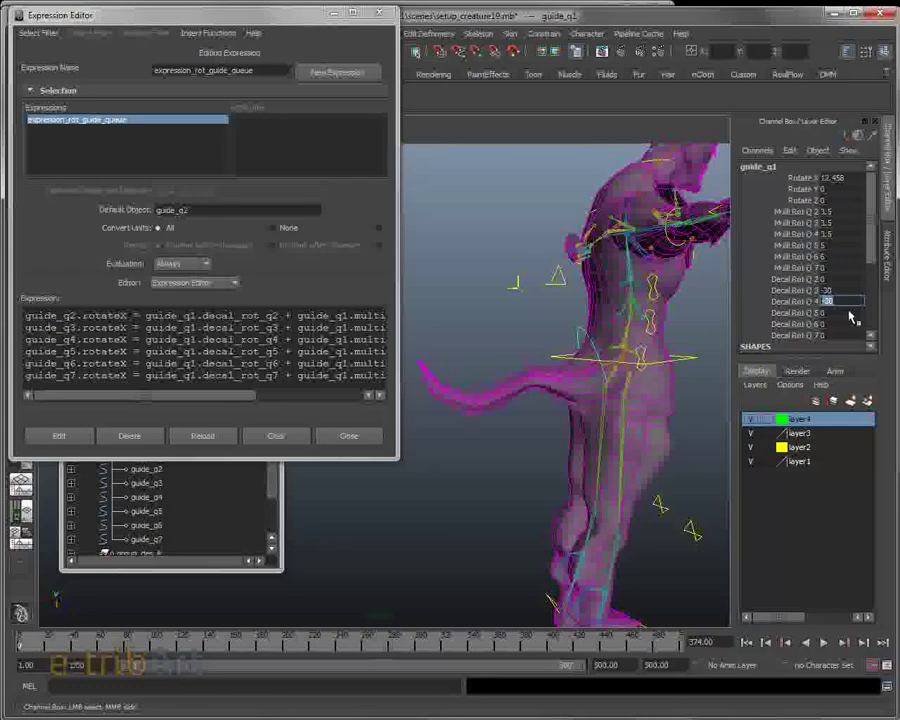
text(-8)
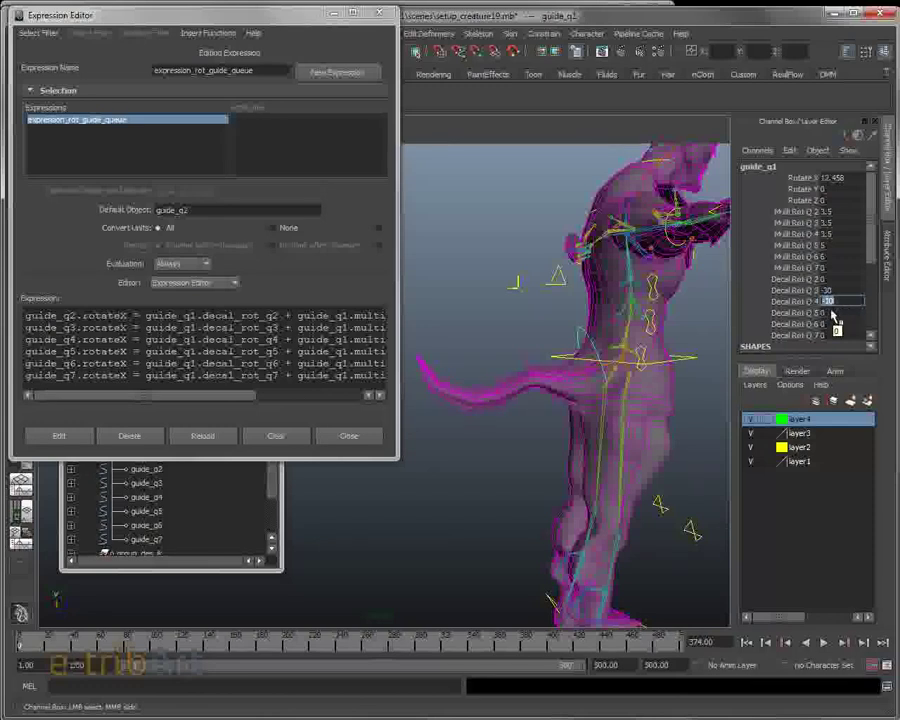
Reset guide_q1's Rotate X to 0 with the whole creature in view.
alt+drag(699, 426, 655, 425)
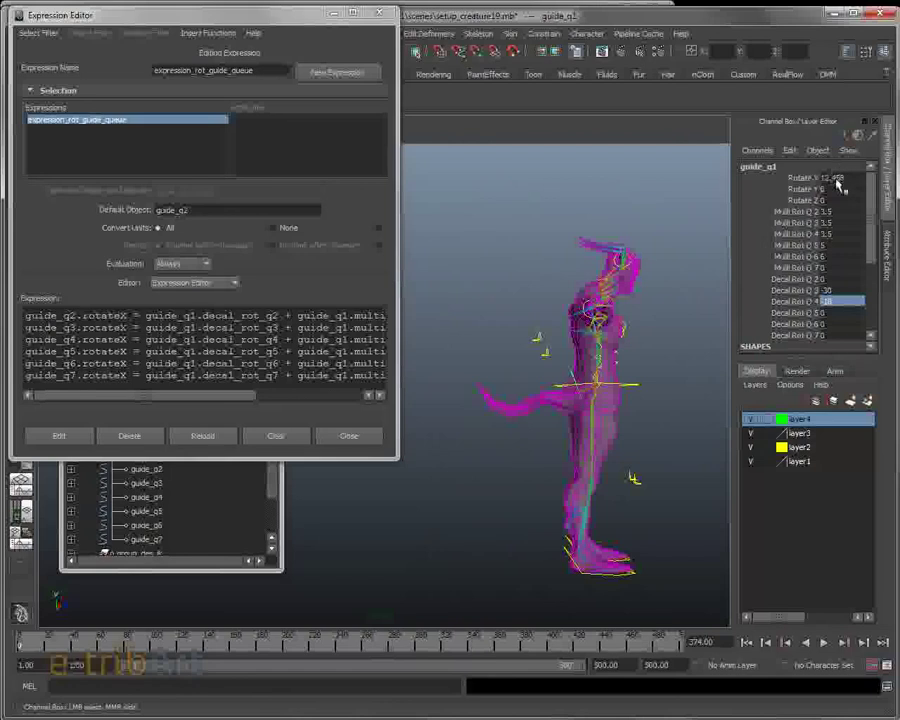
double_click(836, 178)
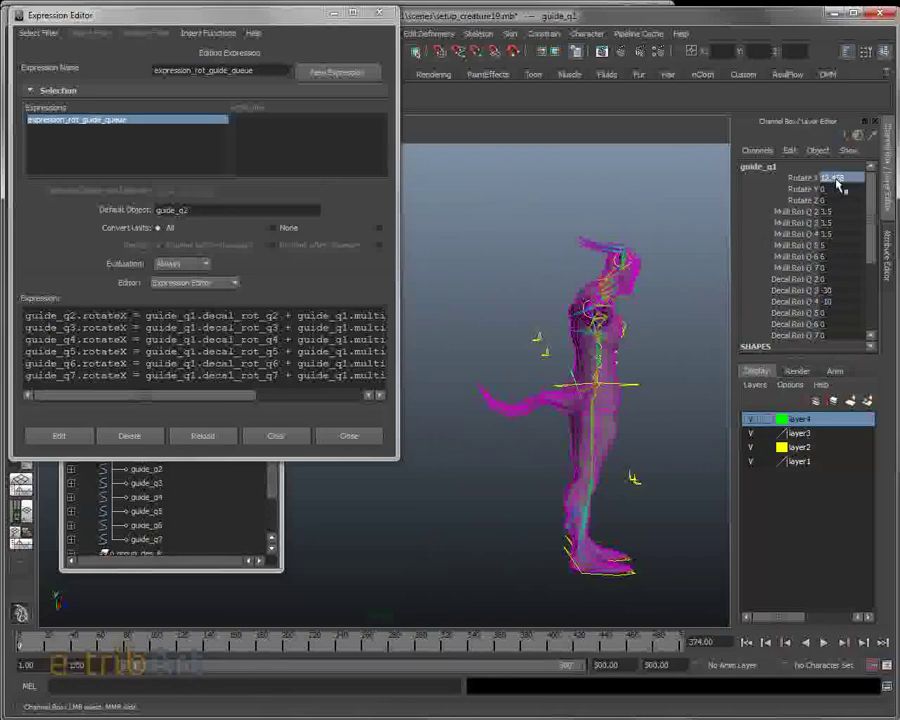
text(0)
key(Return)
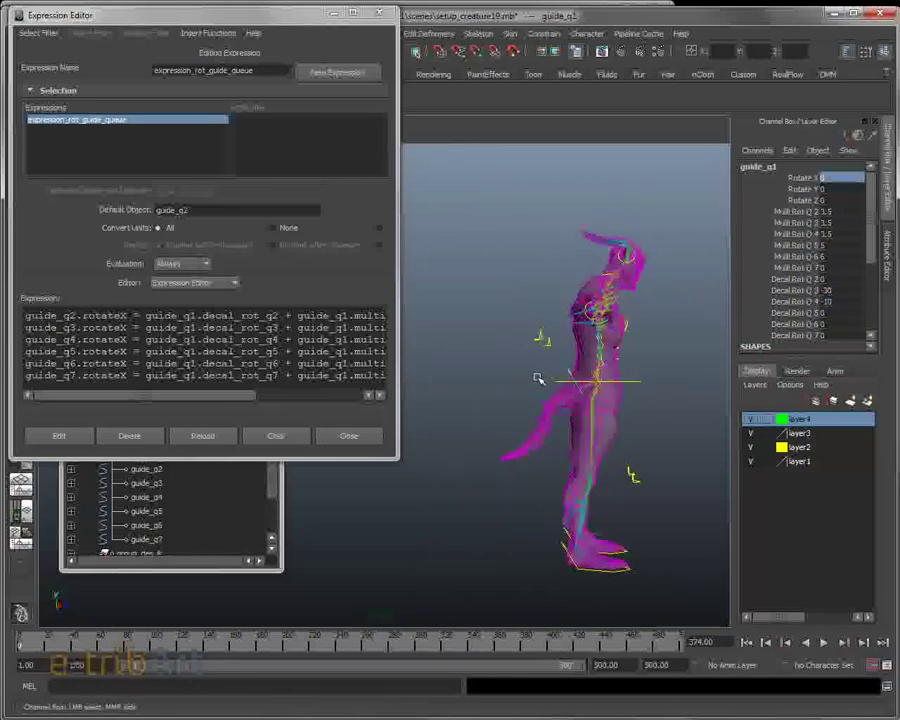
Adjust guide_q1's Decal Rot Q 4 interactively to about -6.9 while watching the tail up close.
alt+right_drag(537, 372, 657, 407)
alt+middle_drag(657, 407, 603, 348)
scroll(603, 348, up, 3)
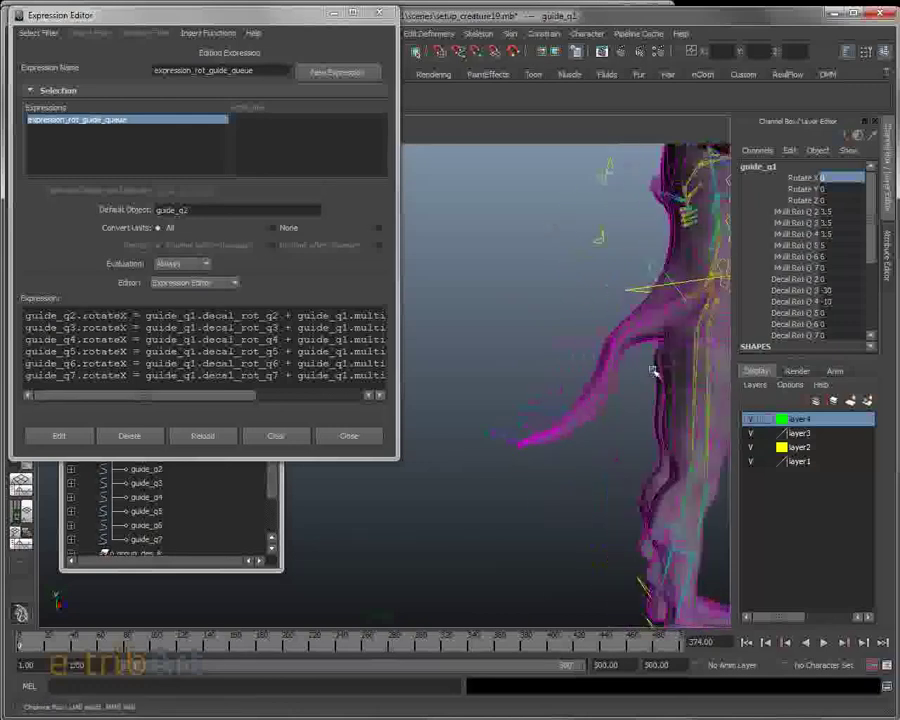
click(829, 290)
click(830, 301)
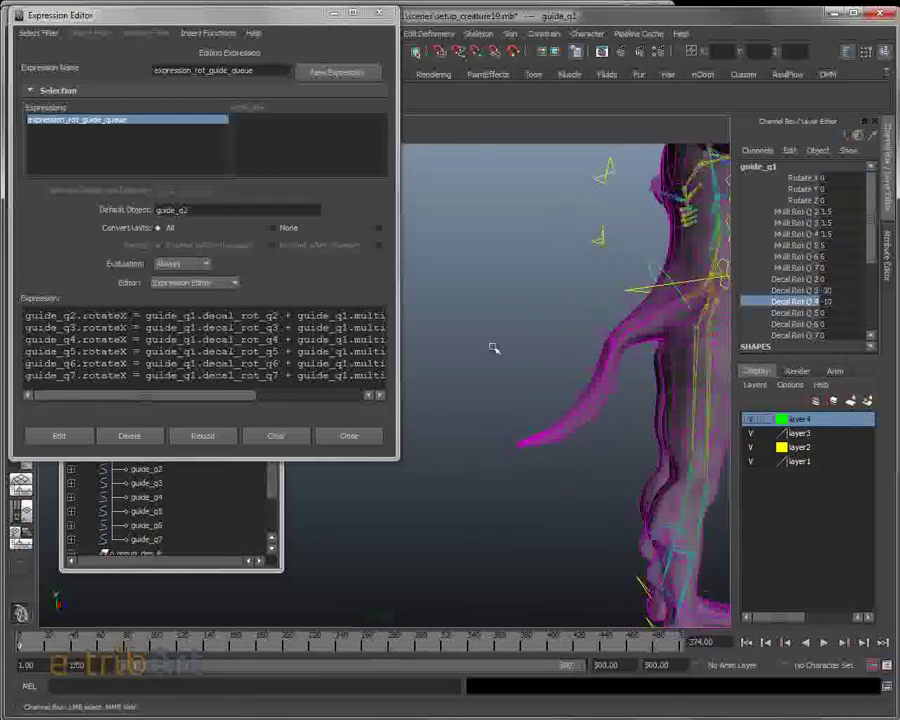
middle_drag(516, 351, 542, 381)
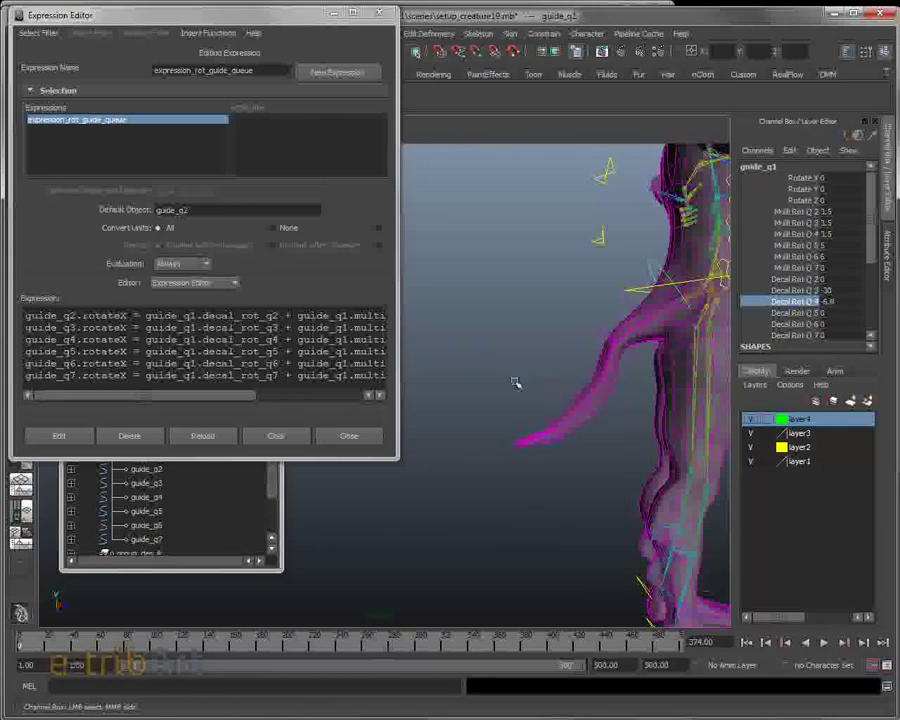
Lower guide_q1's Decal Rot Q 5 and Q 6 together to -24.8, and raise Q 6 alone to -16.
drag(797, 313, 797, 324)
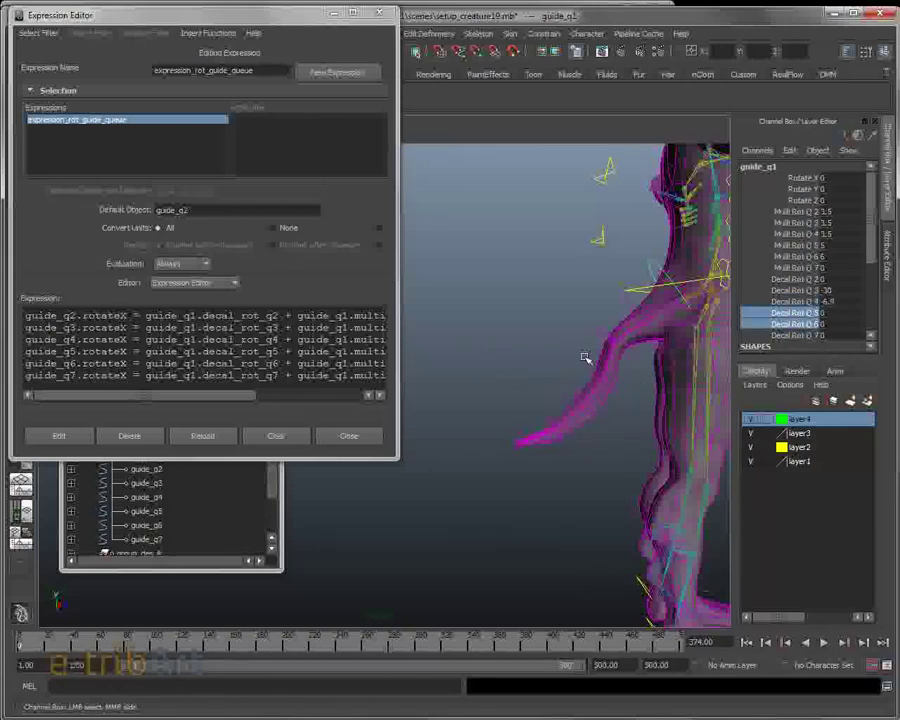
middle_drag(568, 357, 390, 320)
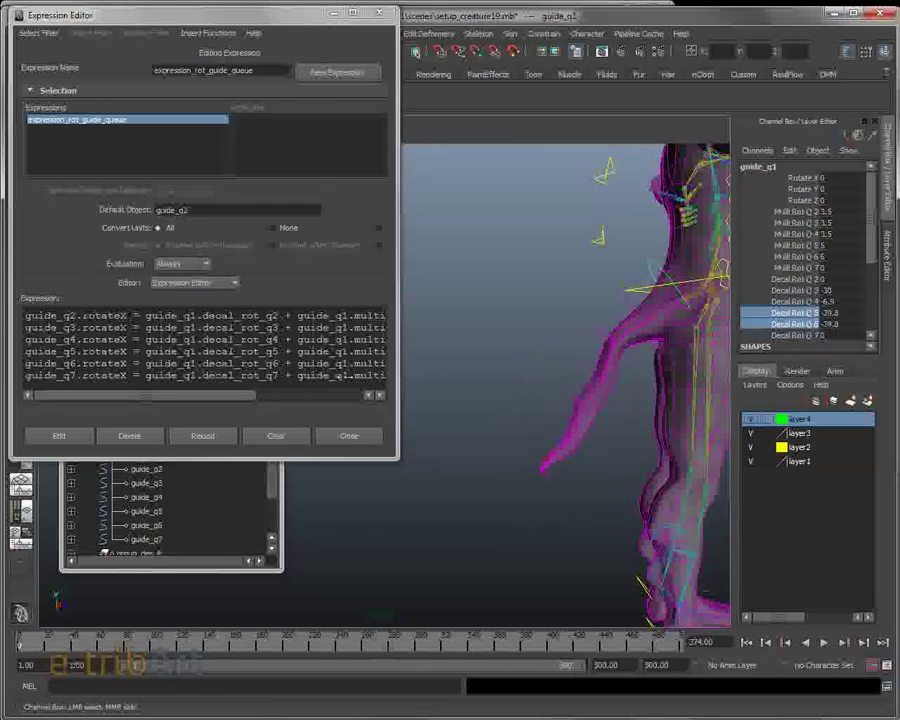
click(760, 324)
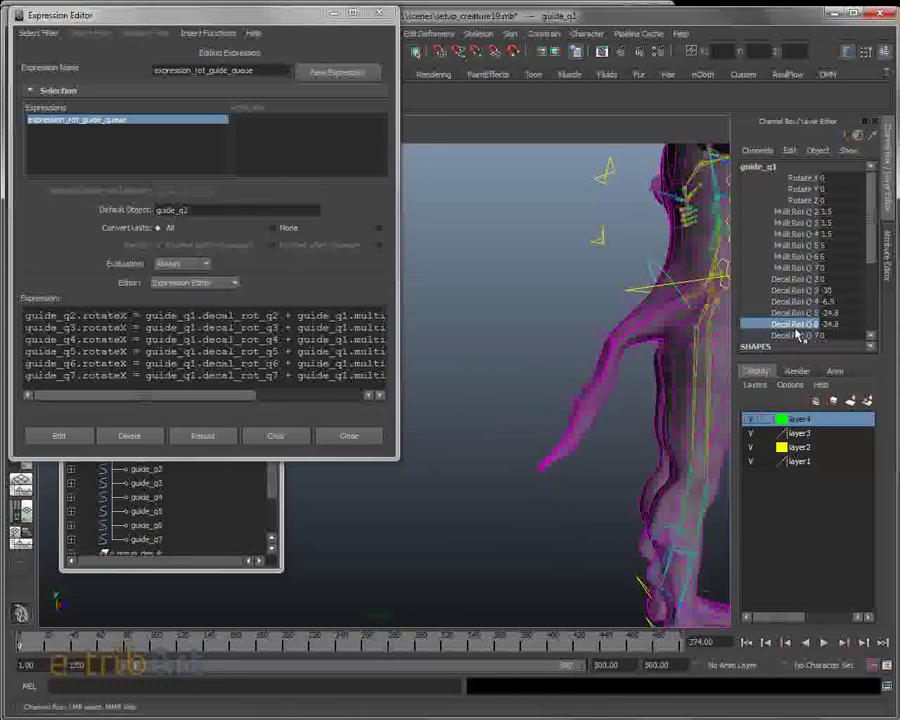
click(836, 324)
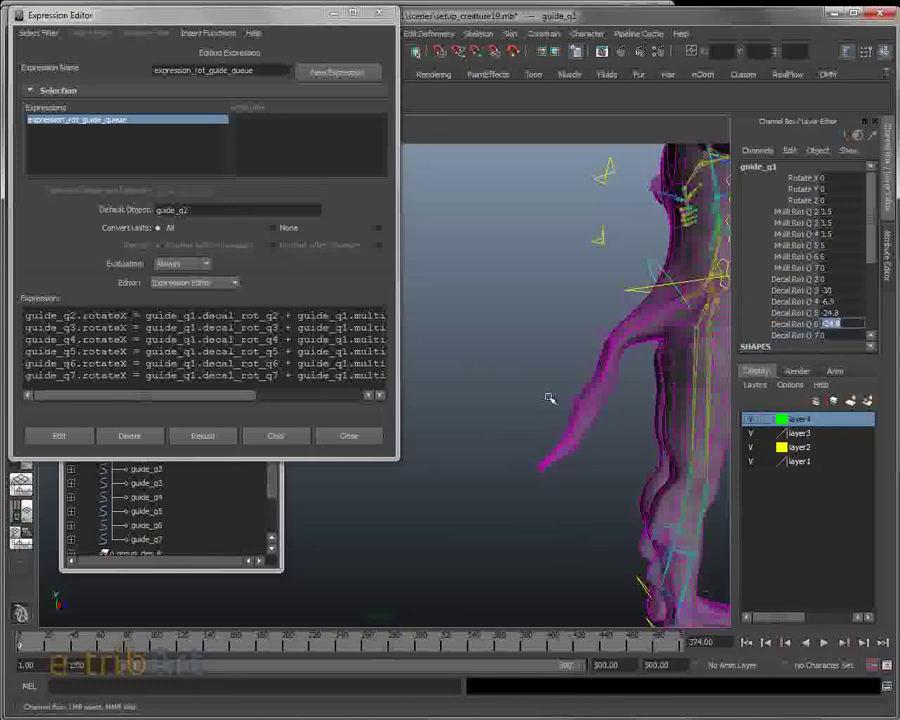
middle_drag(463, 401, 581, 424)
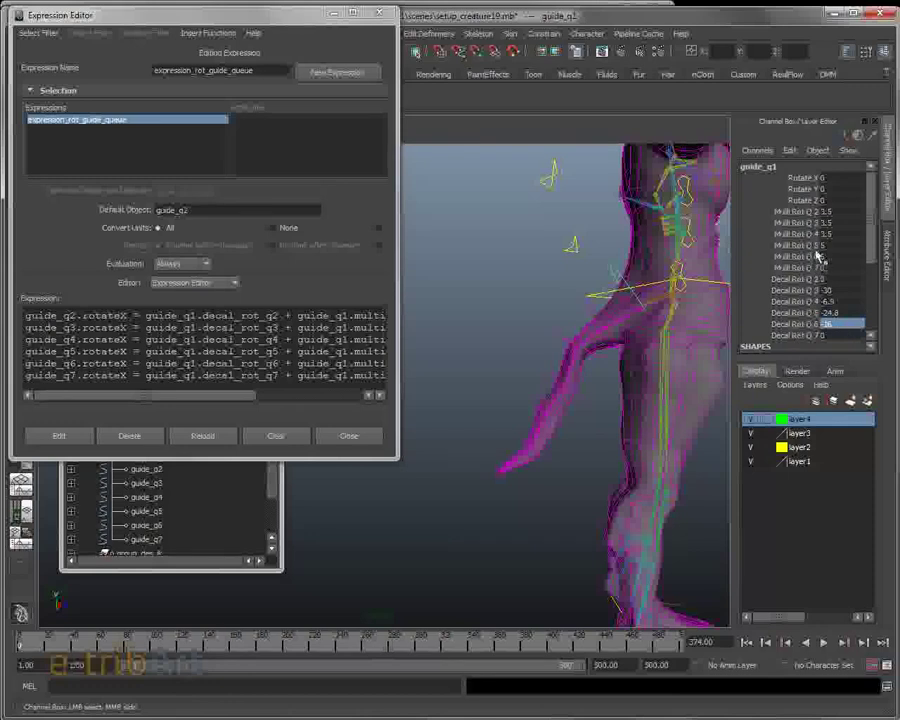
Rotate guide_q1 in X, ending at about 2.2, to test the tail curl with the adjusted offsets.
click(800, 177)
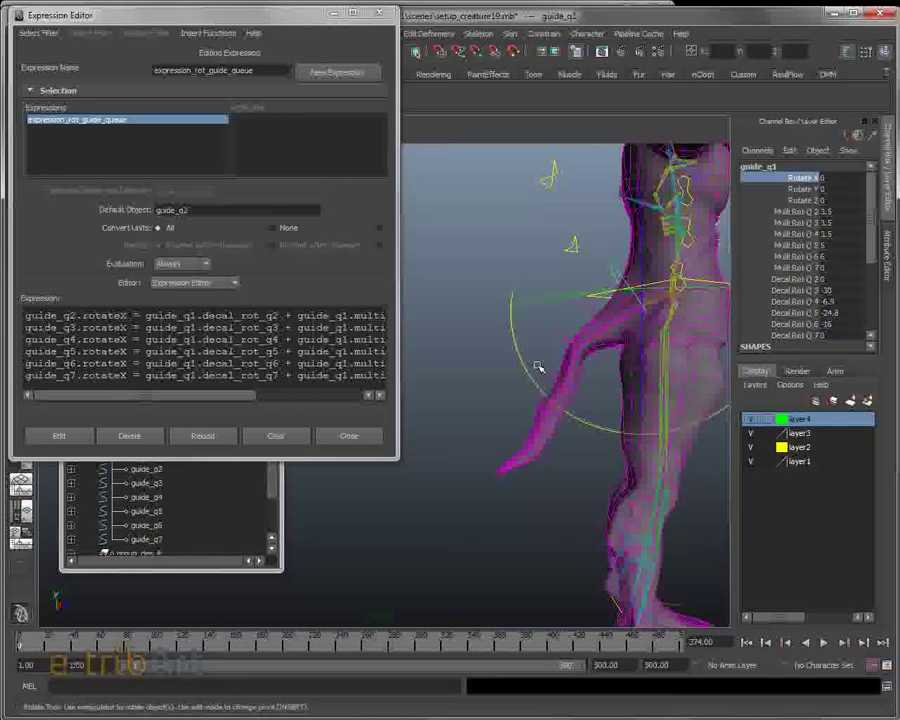
drag(526, 367, 555, 506)
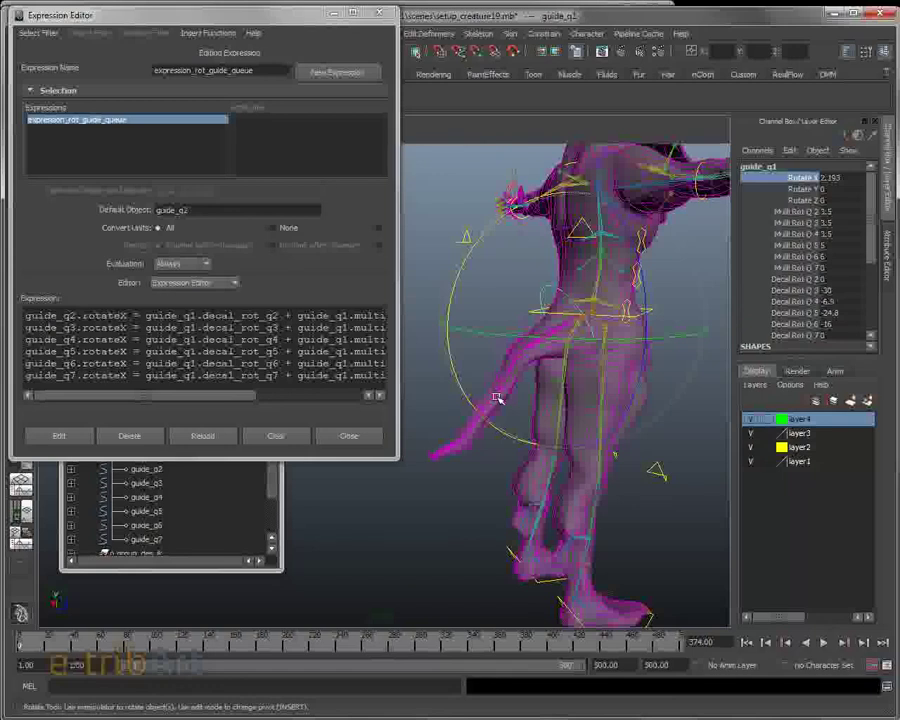
alt+drag(563, 394, 518, 402)
key(e)
Widen the Expression Editor slightly and examine the tail's shape on the creature from several angles.
drag(402, 386, 425, 398)
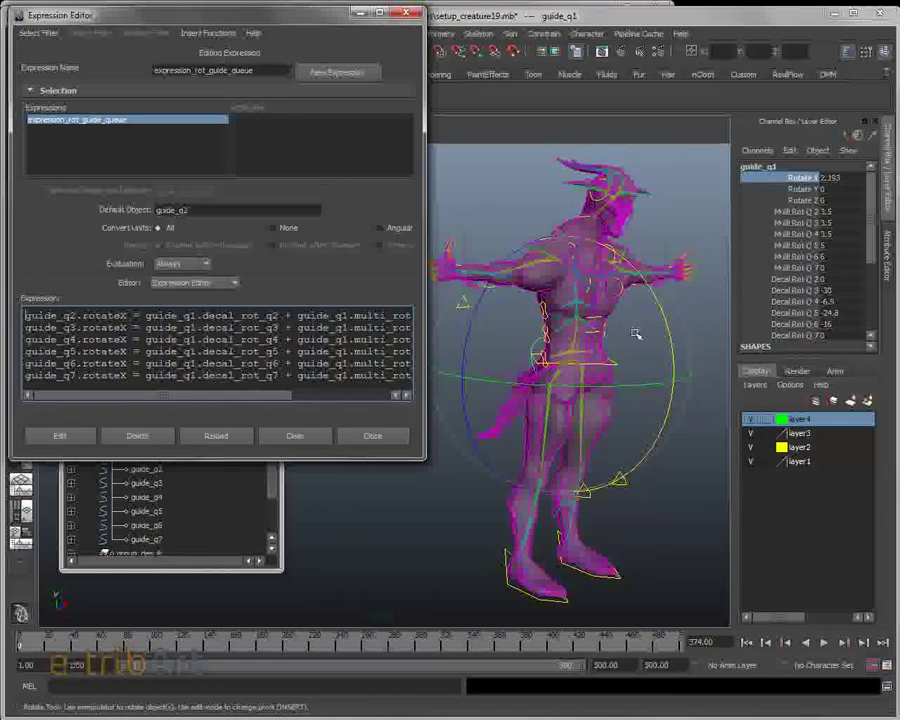
mouse_move(600, 345)
alt+mouse_down()
mouse_move(580, 372)
mouse_move(651, 368)
mouse_move(617, 368)
mouse_move(651, 396)
mouse_move(633, 385)
mouse_move(629, 354)
mouse_move(617, 350)
alt+mouse_up()
alt+right_drag(617, 350, 765, 346)
alt+drag(641, 321, 460, 400)
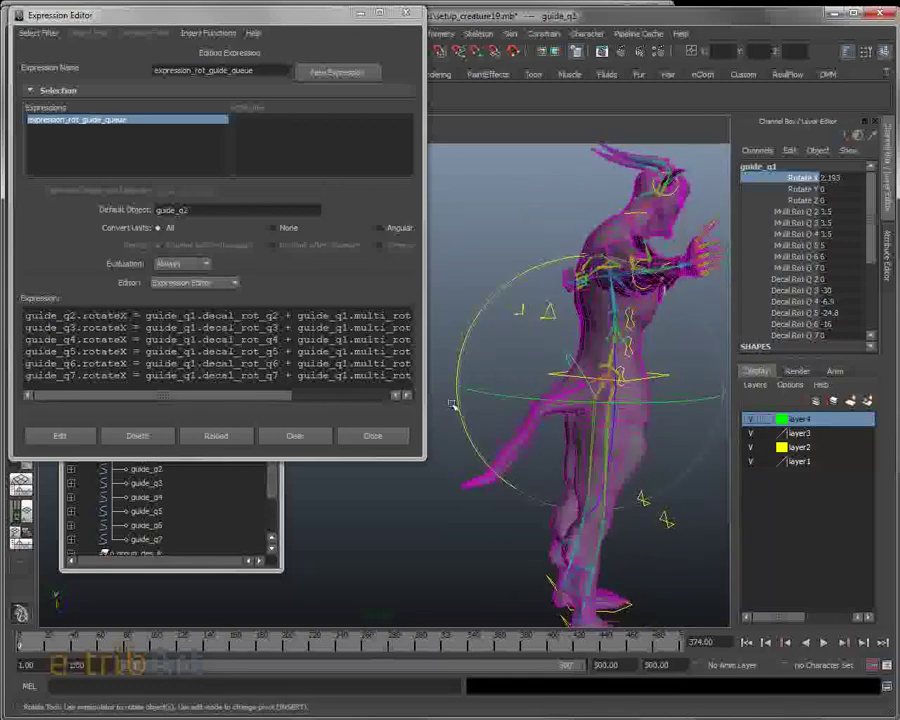